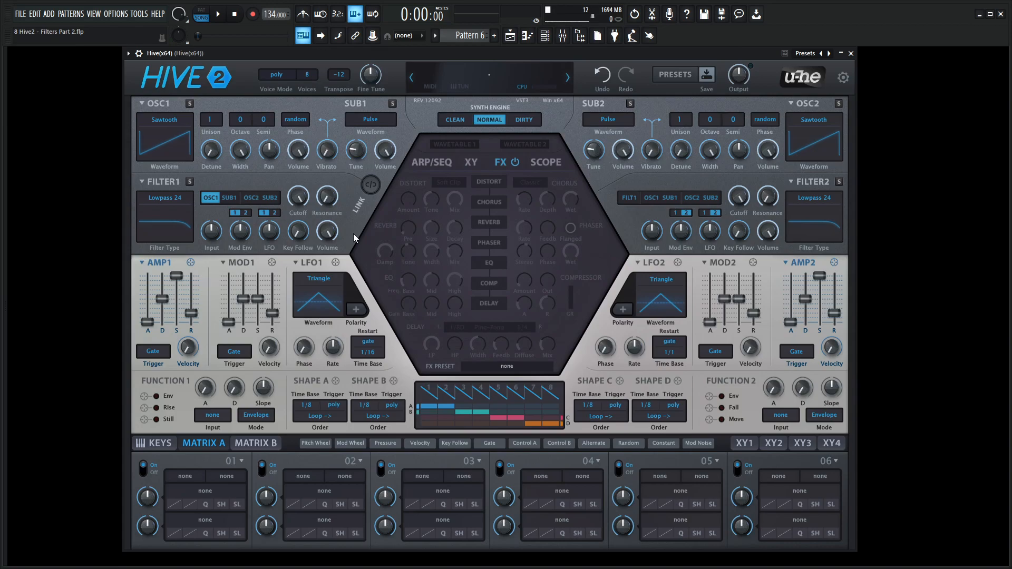
pyautogui.click(499, 80)
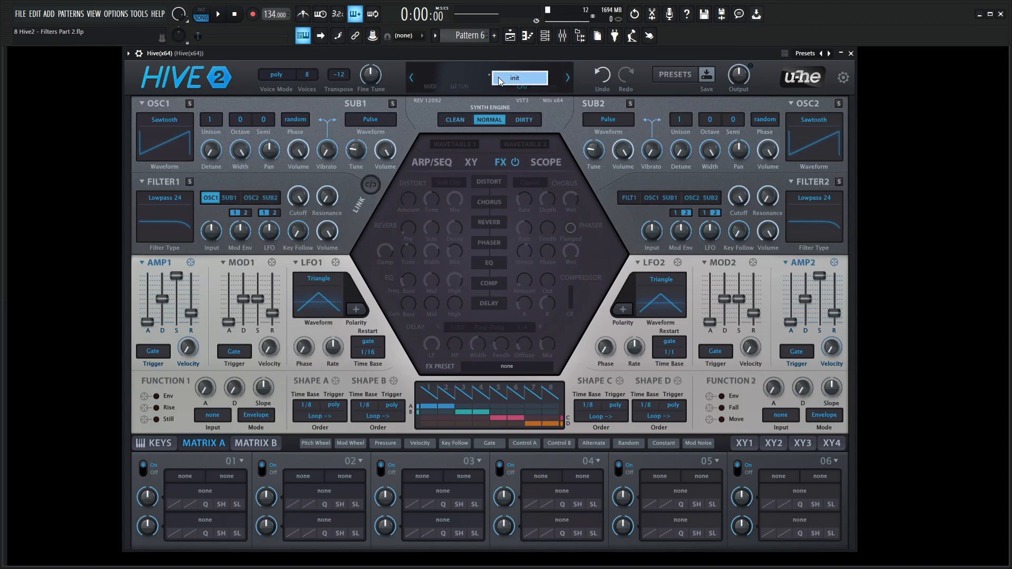
pyautogui.click(500, 81)
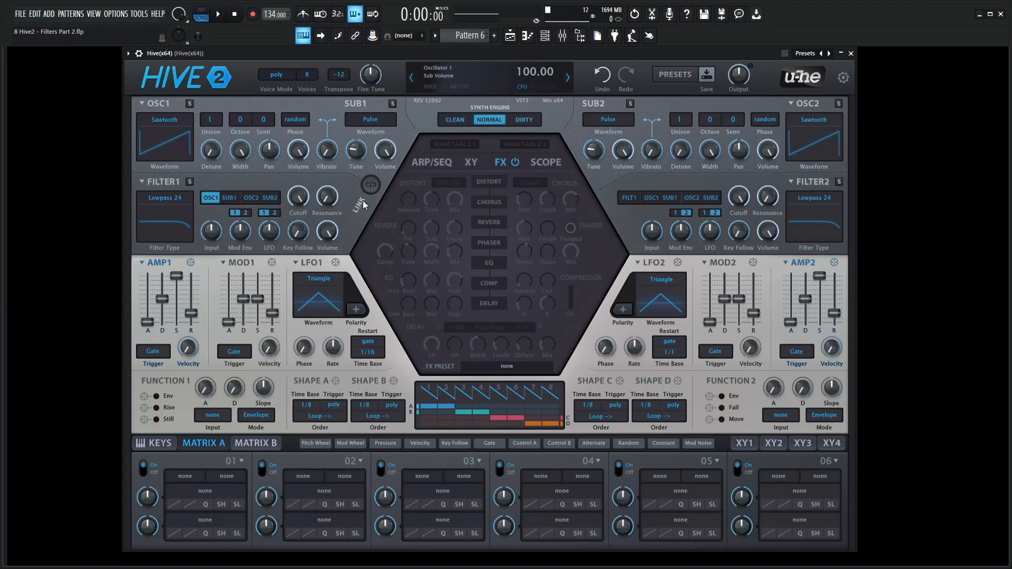
pyautogui.click(170, 199)
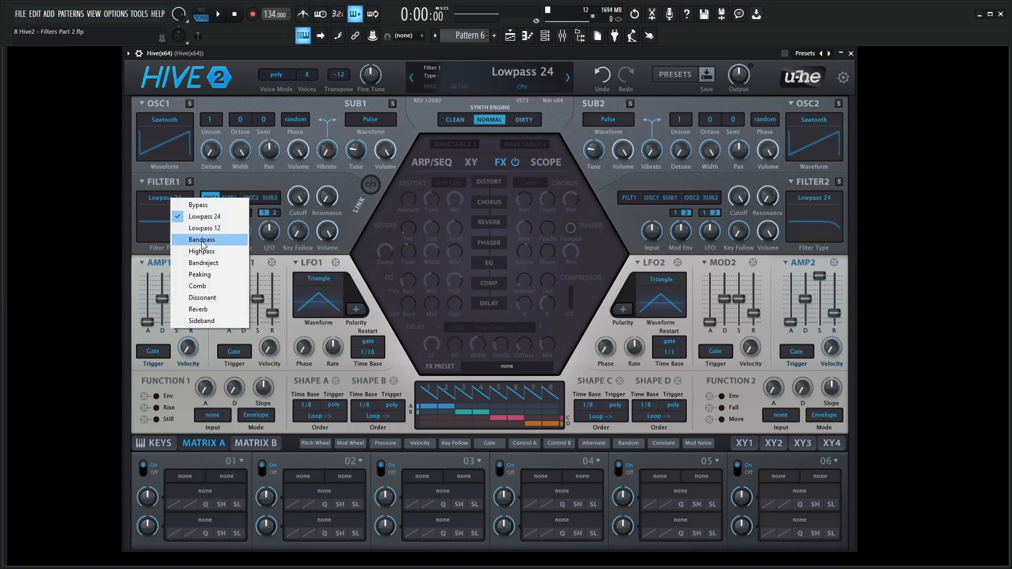
pyautogui.click(211, 287)
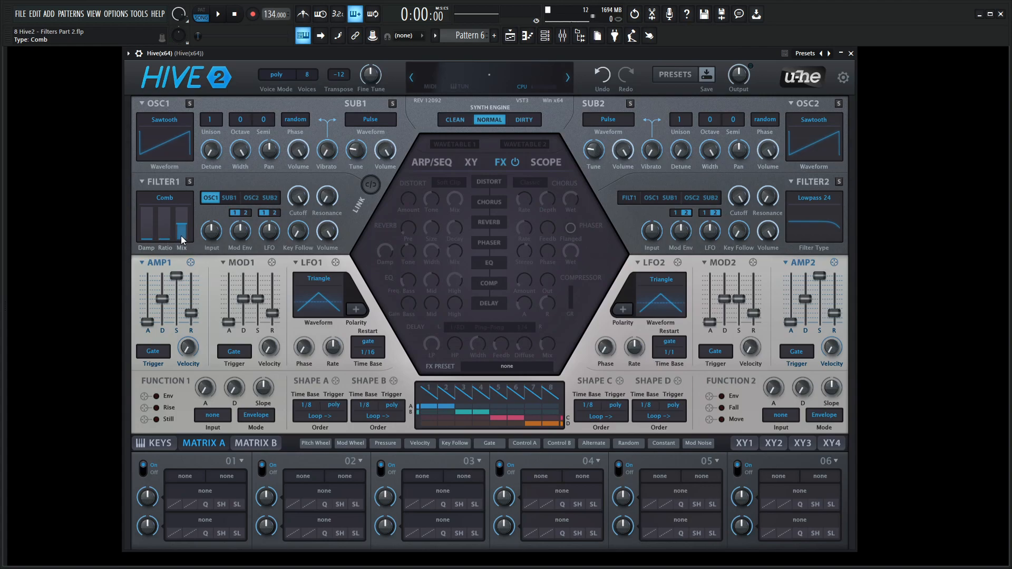
pyautogui.click(174, 197)
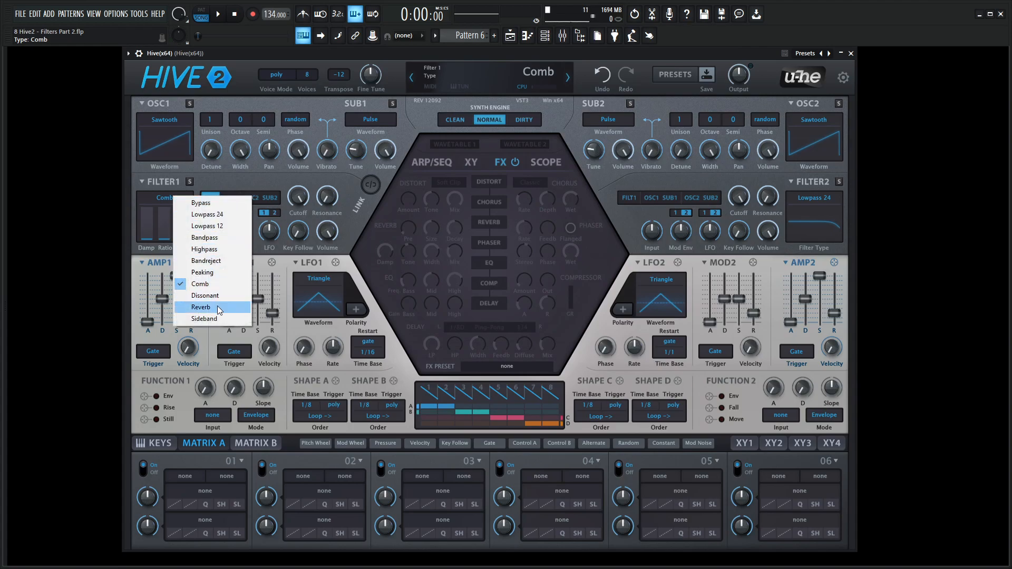
pyautogui.click(162, 211)
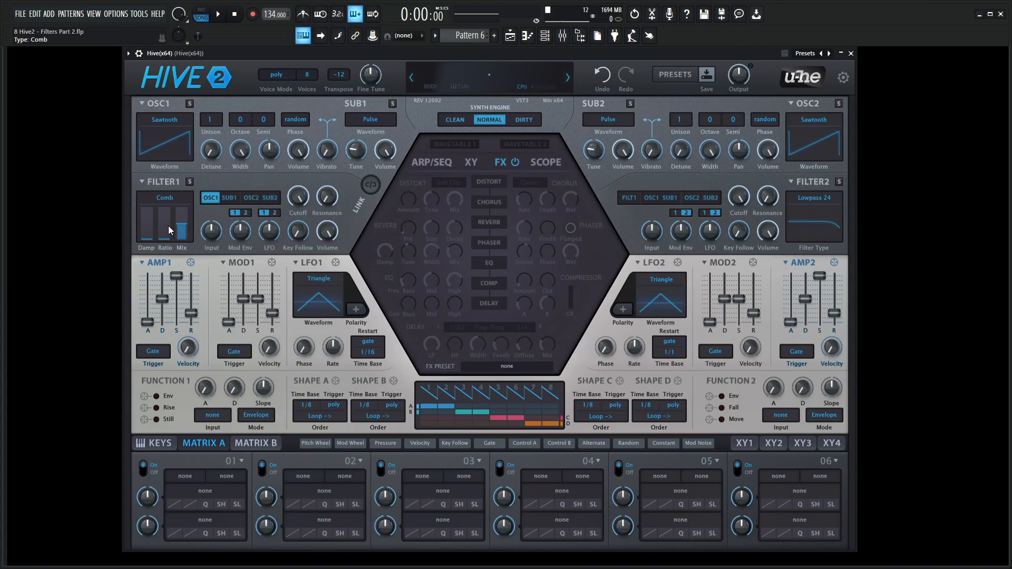
# Reset the patch to init and set Oscillator 1's waveform to Pink noise
pyautogui.rightClick(473, 70)
pyautogui.click(486, 74)
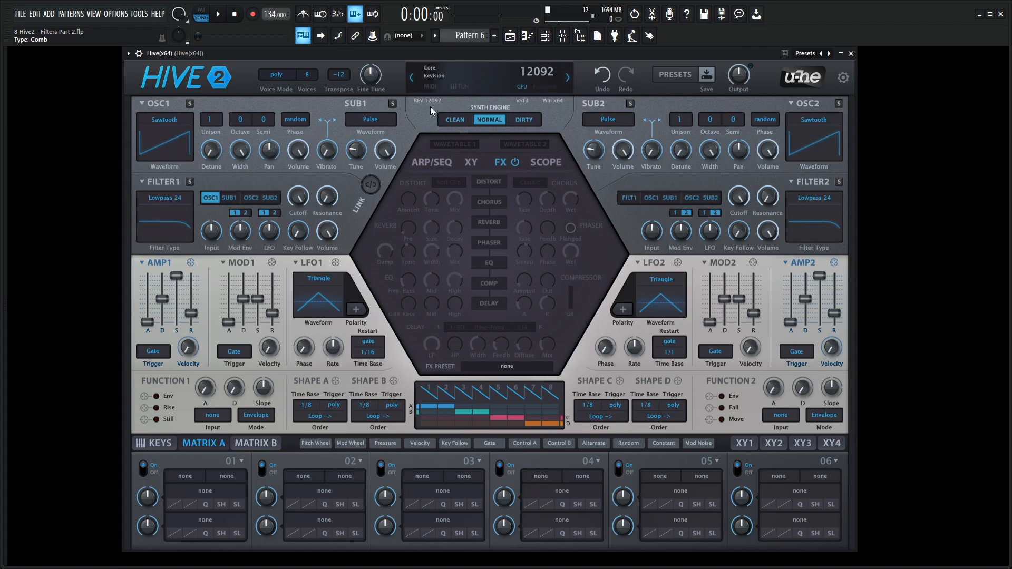
pyautogui.click(168, 119)
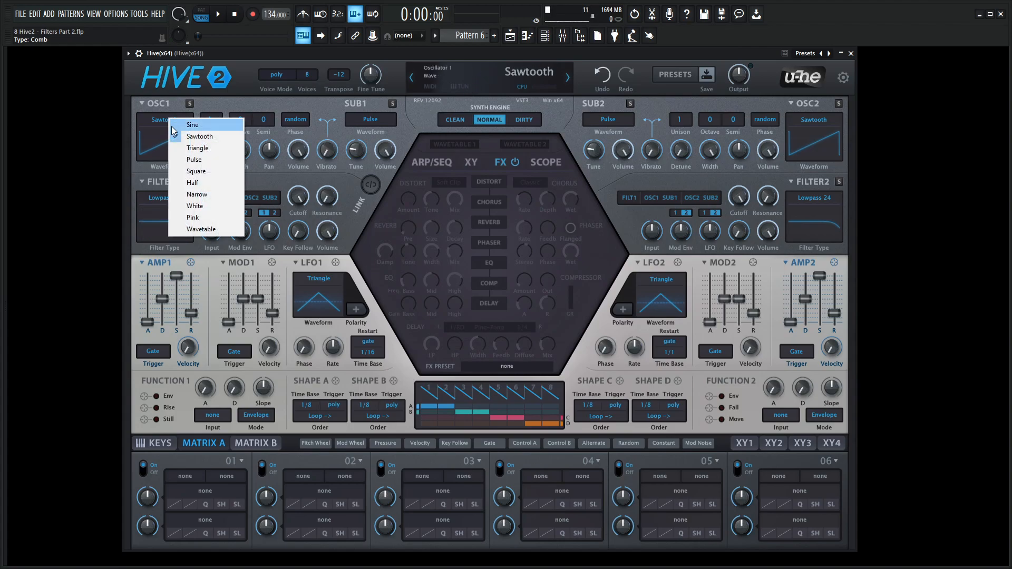
pyautogui.click(203, 213)
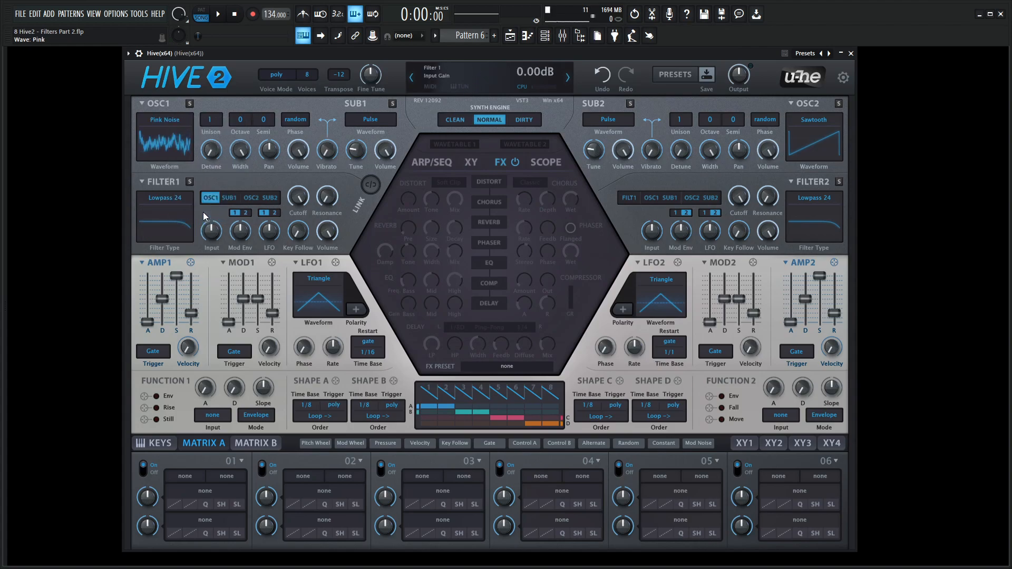
# Set Filter 1's type to Comb
pyautogui.click(169, 198)
pyautogui.click(211, 286)
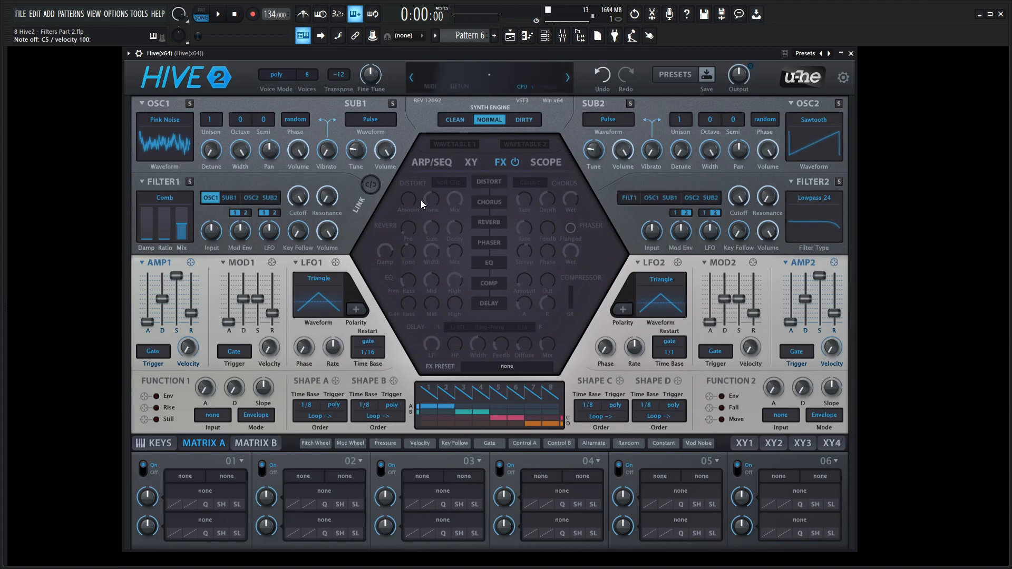
pyautogui.moveTo(323, 229)
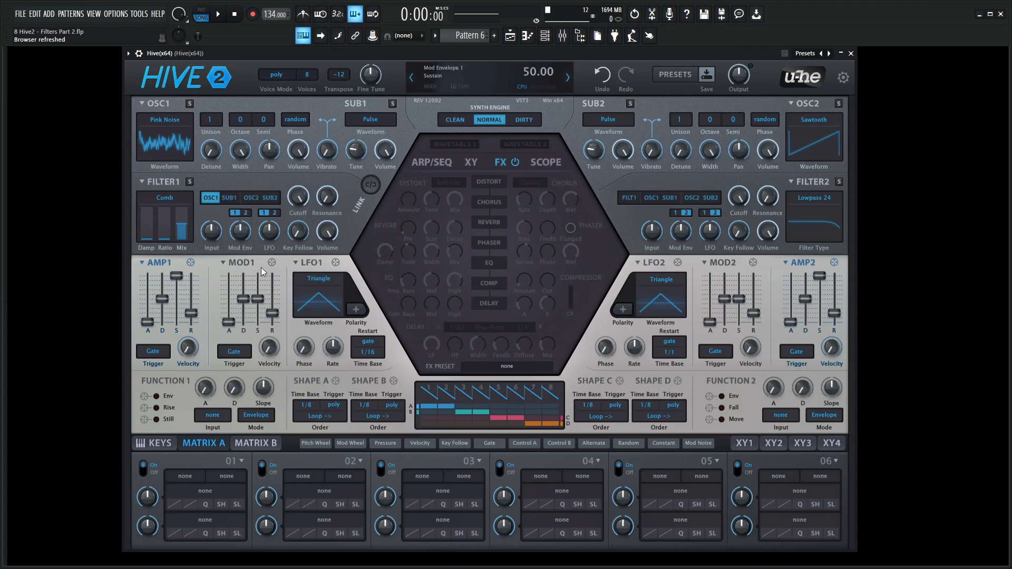
# Modulate Oscillator 1's volume with the Mod 1 envelope at depth 99, and shorten that envelope's decay with sustain and release at zero
pyautogui.moveTo(272, 262); pyautogui.dragTo(301, 66)
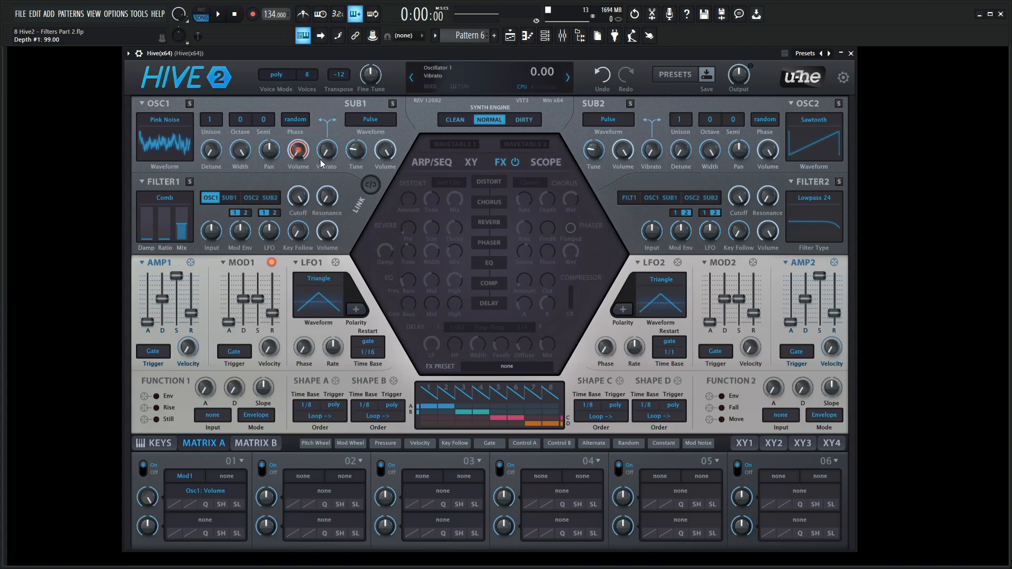
pyautogui.moveTo(257, 299); pyautogui.dragTo(246, 317)
pyautogui.press('z')
pyautogui.press('z')
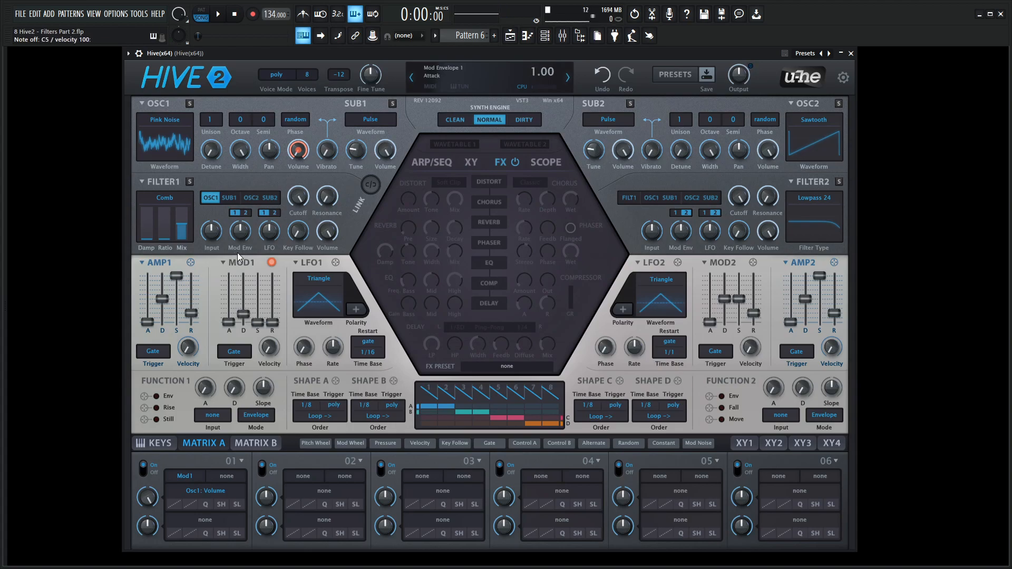
# Lower Filter 1's cutoff and raise its resonance to near maximum
pyautogui.moveTo(300, 196); pyautogui.dragTo(326, 109)
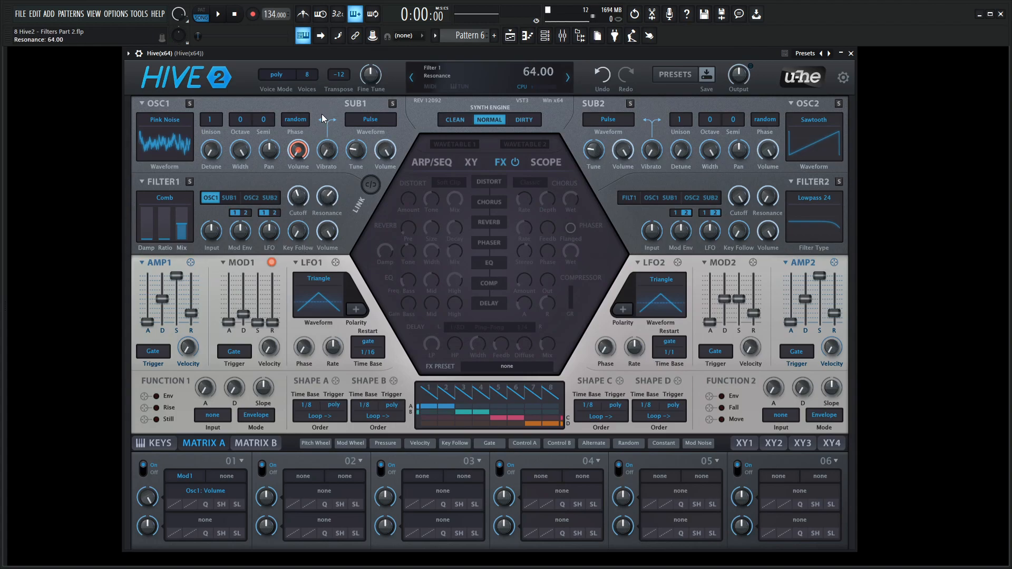
pyautogui.moveTo(332, 201); pyautogui.dragTo(334, 187)
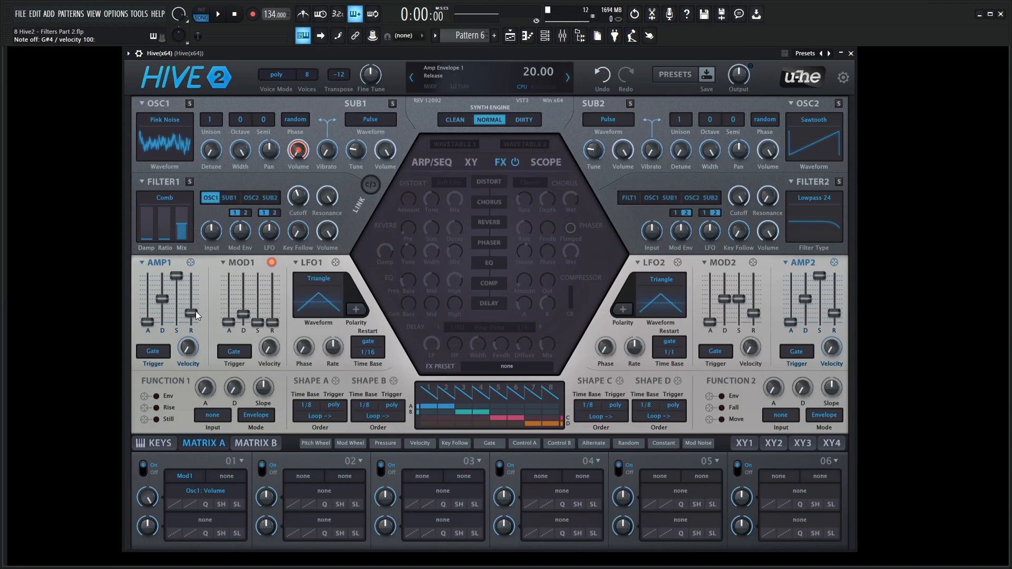
# Lengthen the Amp 1 envelope's release slightly, set its sustain to about 28, and play notes to audition the sound
pyautogui.moveTo(195, 309)
pyautogui.mouseDown()
pyautogui.moveTo(195, 298)
pyautogui.moveTo(195, 308)
pyautogui.mouseUp()
pyautogui.moveTo(177, 276); pyautogui.dragTo(183, 320)
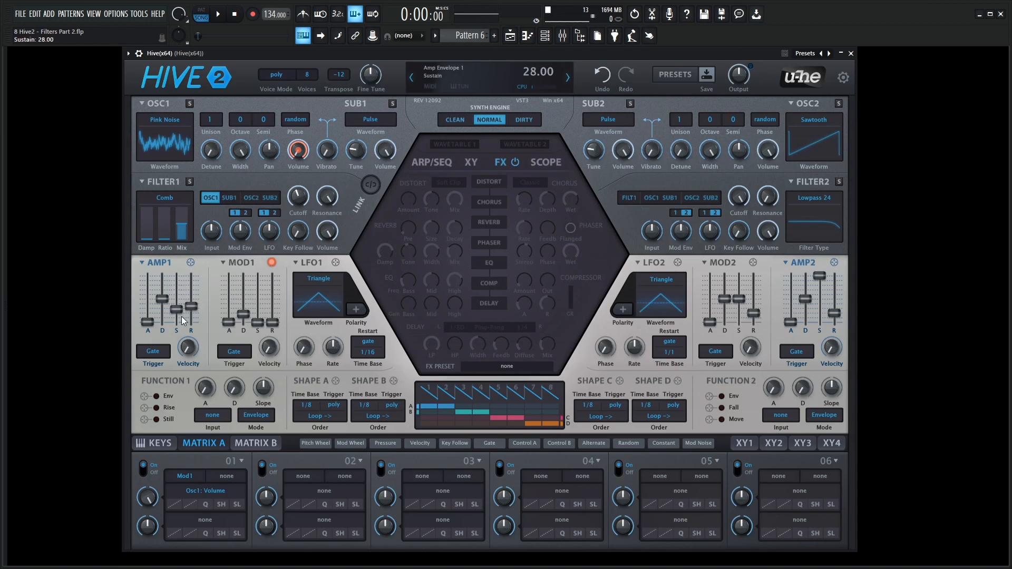
pyautogui.press('j')
pyautogui.press('z')
pyautogui.press('h')
pyautogui.press('b')
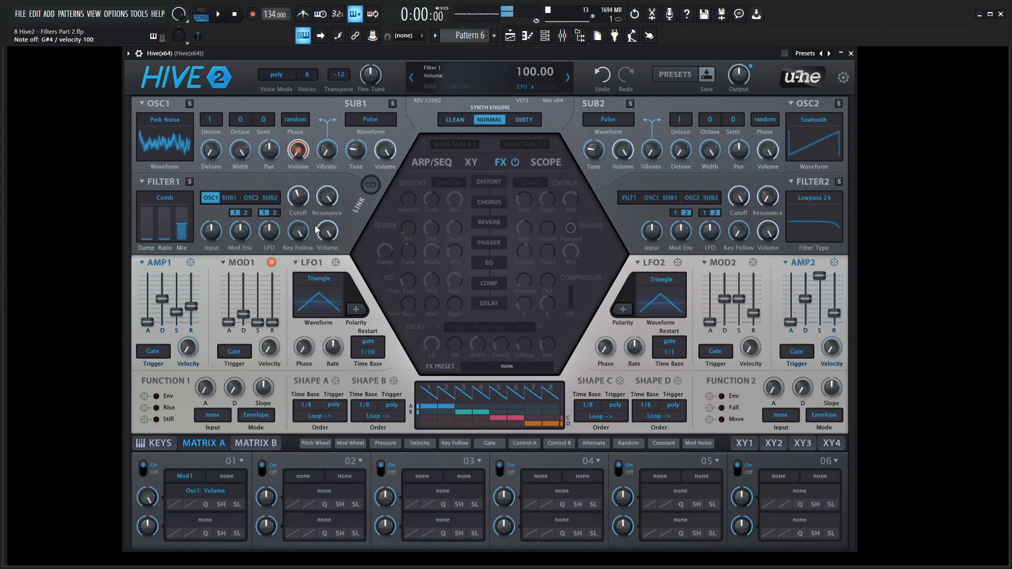
# Raise Filter 1's comb Damp slightly while auditioning notes
pyautogui.press('z')
pyautogui.moveTo(148, 239); pyautogui.dragTo(151, 233)
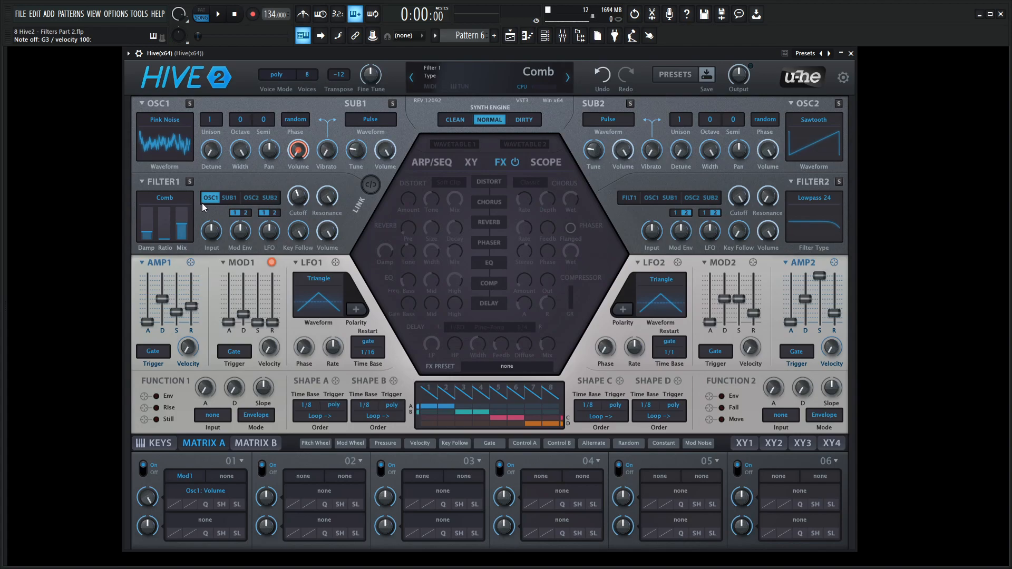
# Temporarily route Oscillator 2 into Filter 2 at octave 1 as a pitch reference and tune Filter 1's cutoff by ear
pyautogui.click(692, 198)
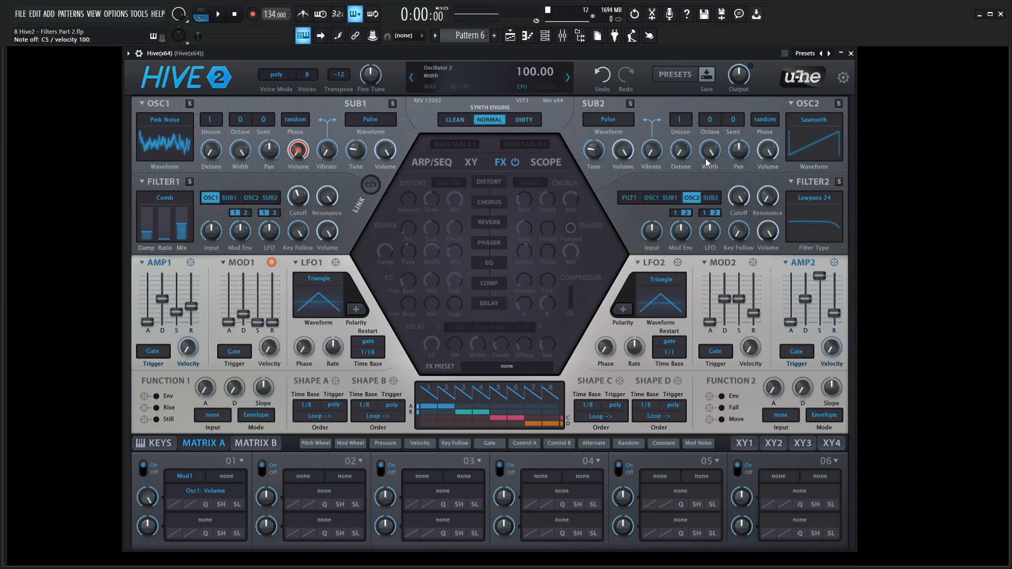
pyautogui.moveTo(715, 125); pyautogui.dragTo(715, 122)
pyautogui.moveTo(300, 205); pyautogui.dragTo(303, 197)
pyautogui.moveTo(334, 193)
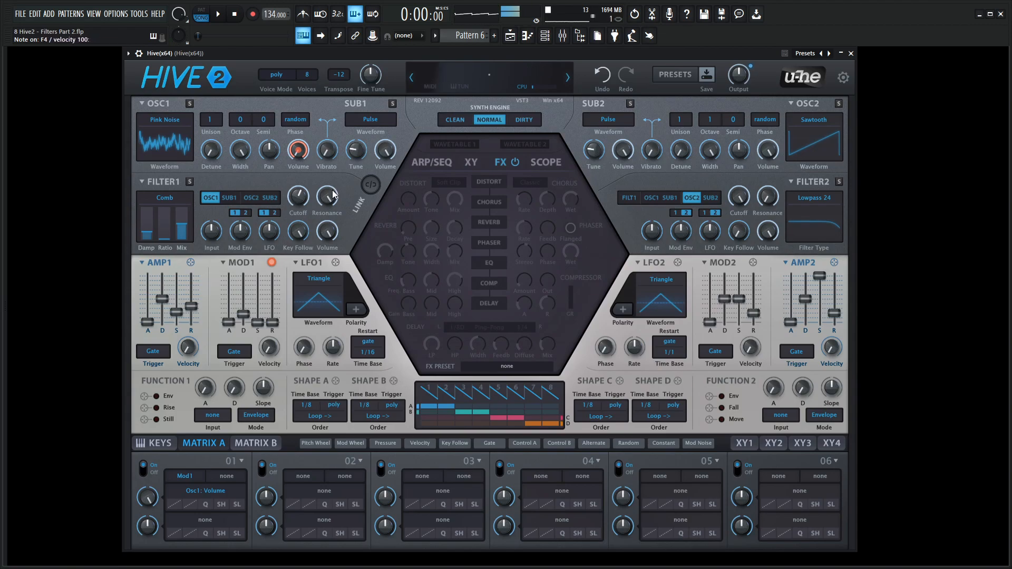
pyautogui.click(693, 197)
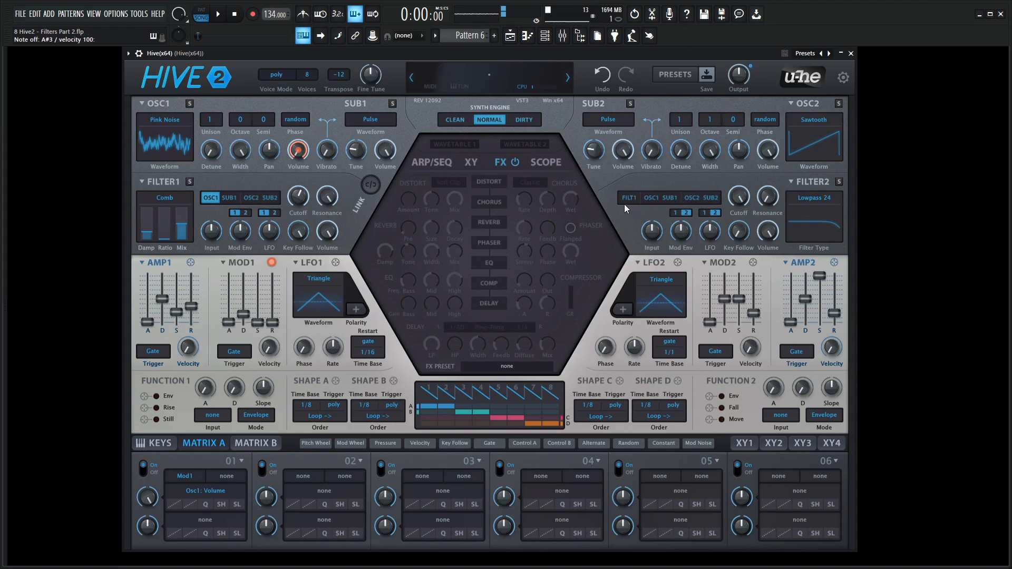
# Reduce Filter 1's resonance slightly and lower the Amp 1 envelope's sustain and decay
pyautogui.moveTo(332, 203); pyautogui.dragTo(332, 208)
pyautogui.moveTo(183, 316)
pyautogui.mouseDown()
pyautogui.moveTo(178, 322)
pyautogui.moveTo(165, 305)
pyautogui.mouseUp()
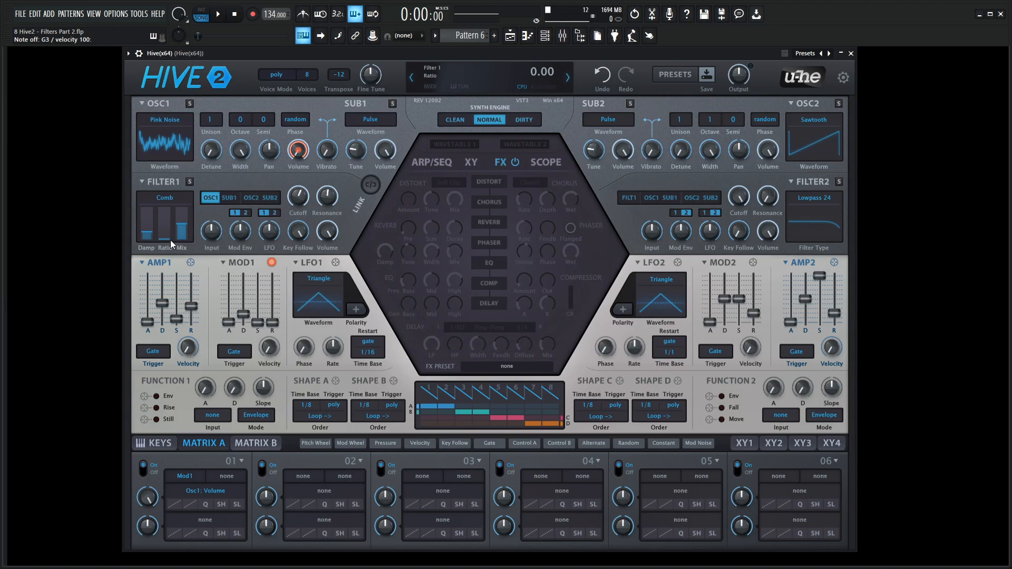
# Raise Filter 1's comb Ratio slightly and set its Damp to 32
pyautogui.moveTo(169, 241)
pyautogui.mouseDown()
pyautogui.moveTo(169, 215)
pyautogui.moveTo(167, 235)
pyautogui.mouseUp()
pyautogui.moveTo(148, 235); pyautogui.dragTo(148, 233)
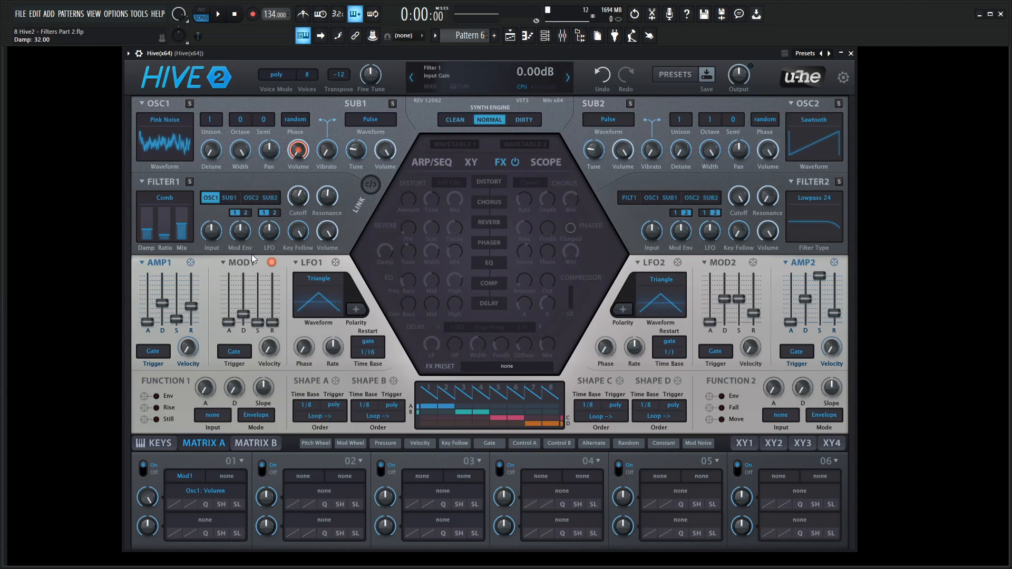
# Assign the Mod 1 envelope to Filter 1's Damp and adjust the modulation depth
pyautogui.moveTo(273, 266); pyautogui.dragTo(149, 203)
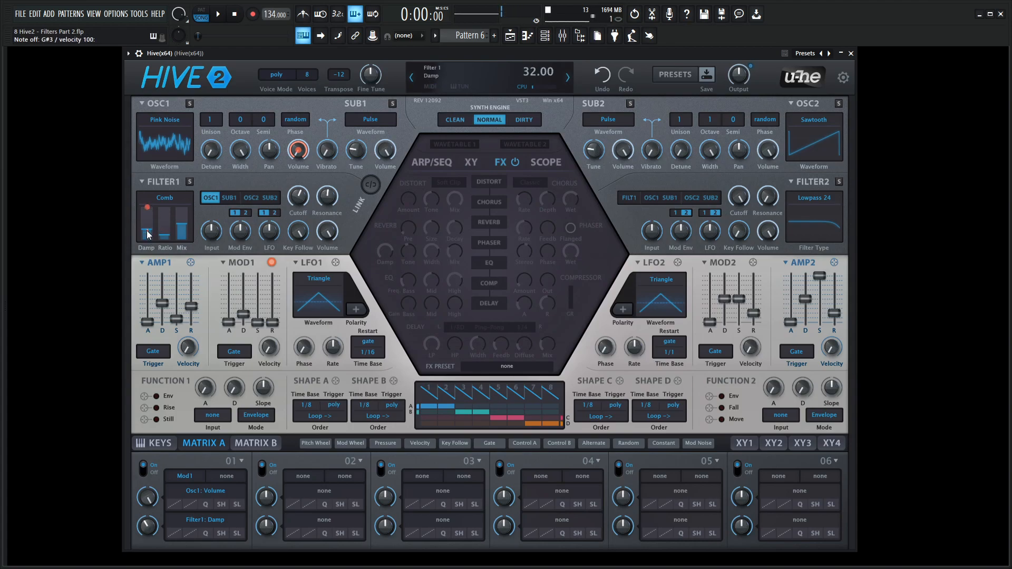
pyautogui.moveTo(150, 222); pyautogui.dragTo(148, 214)
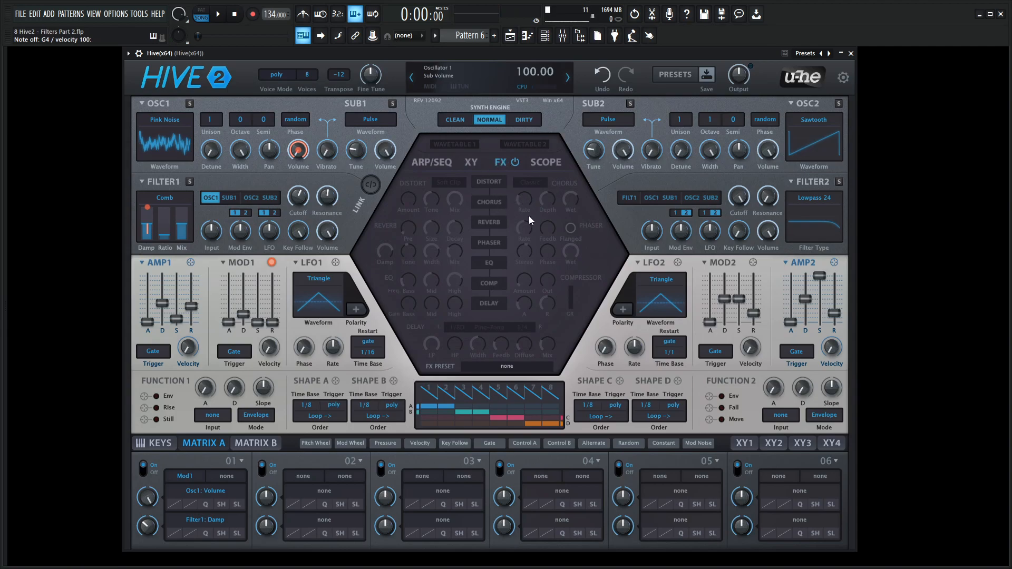
# Enable the Soft Clip distortion with a little drive, and enable the compressor with adjusted output and amount
pyautogui.click(493, 183)
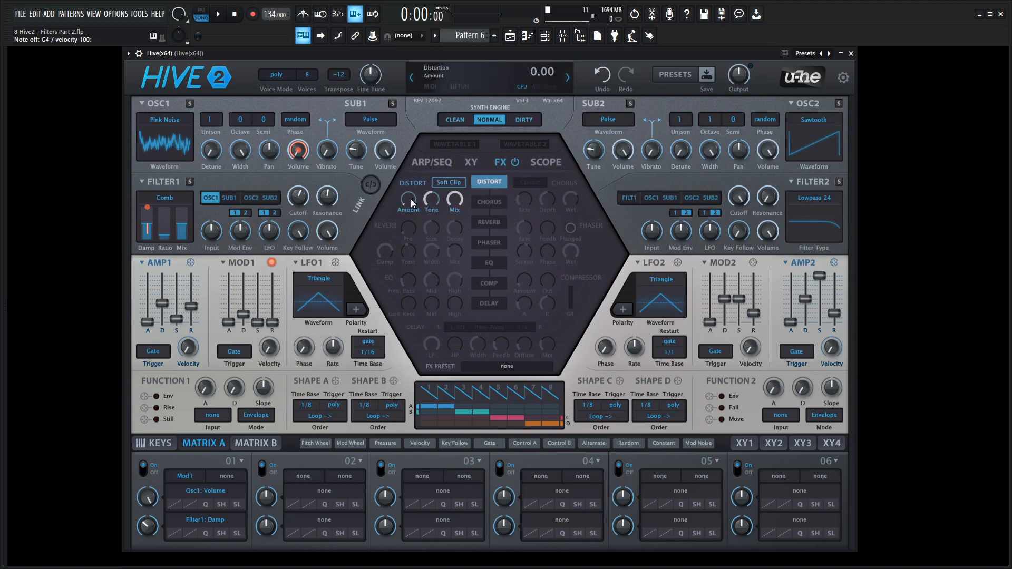
pyautogui.scroll(7, 411, 199)
pyautogui.click(489, 283)
pyautogui.moveTo(547, 281); pyautogui.dragTo(526, 261)
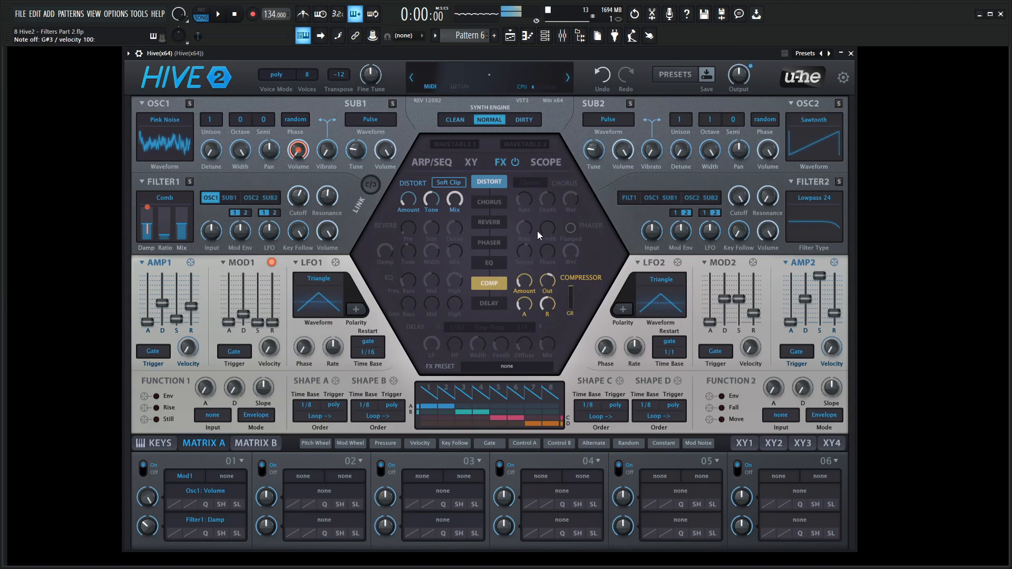
# Enable the reverb effect and adjust its decay and size
pyautogui.click(492, 222)
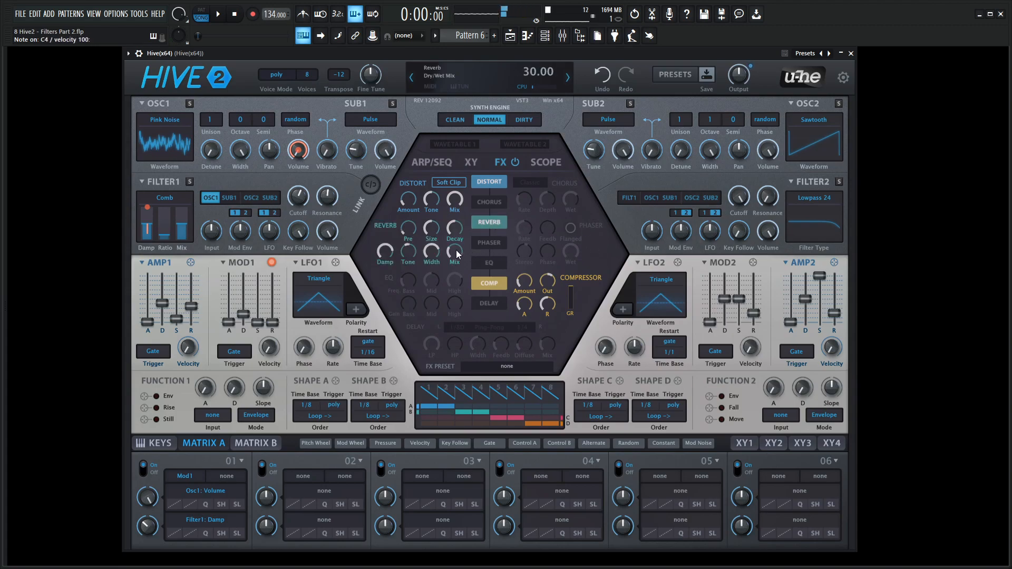
pyautogui.moveTo(455, 230); pyautogui.dragTo(435, 226)
# Place the delay ahead of the reverb in the effects chain, enable it, and raise its high-pass, width and diffusion
pyautogui.moveTo(498, 304); pyautogui.dragTo(493, 223)
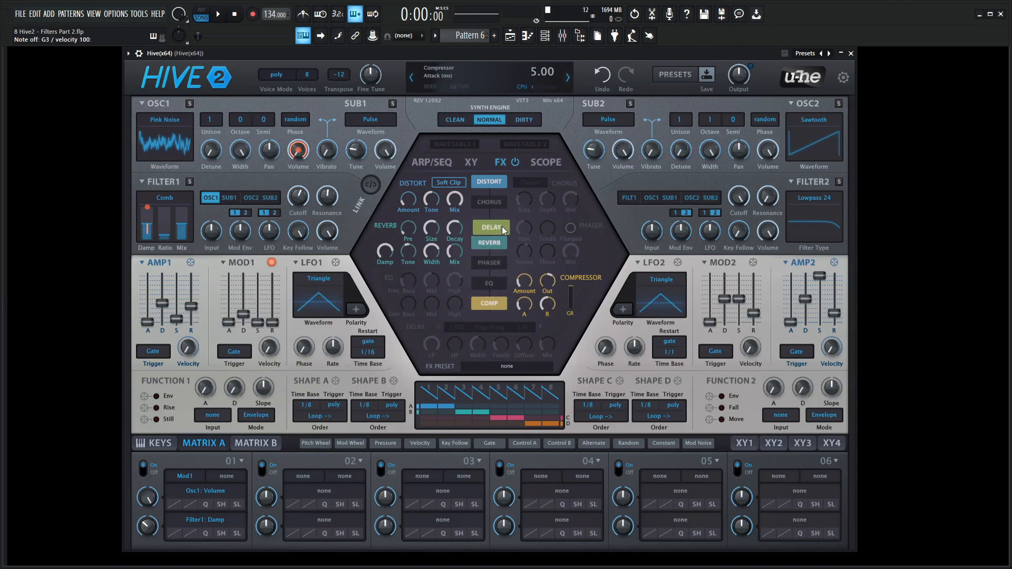
pyautogui.click(502, 221)
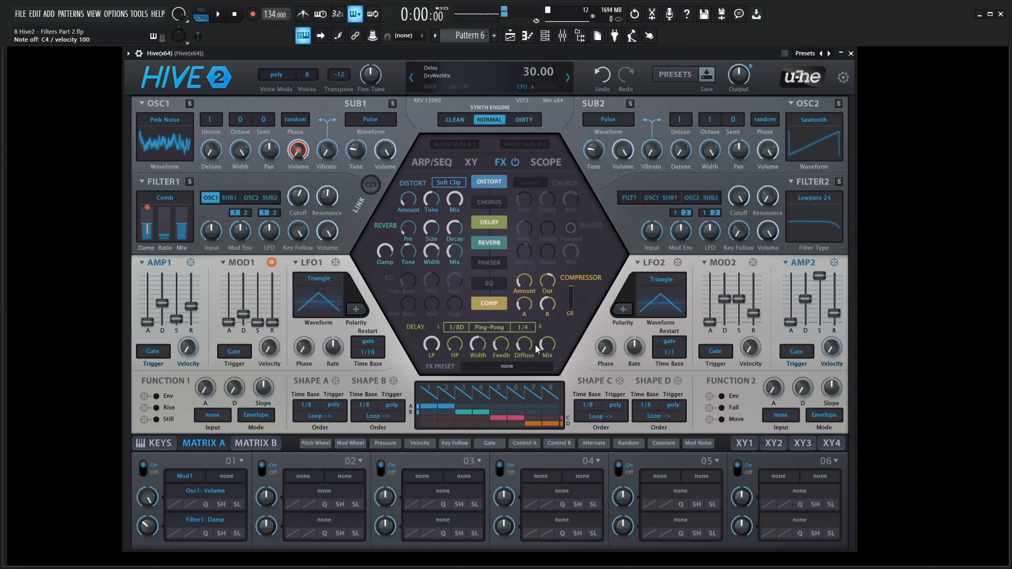
pyautogui.moveTo(457, 349); pyautogui.dragTo(456, 342)
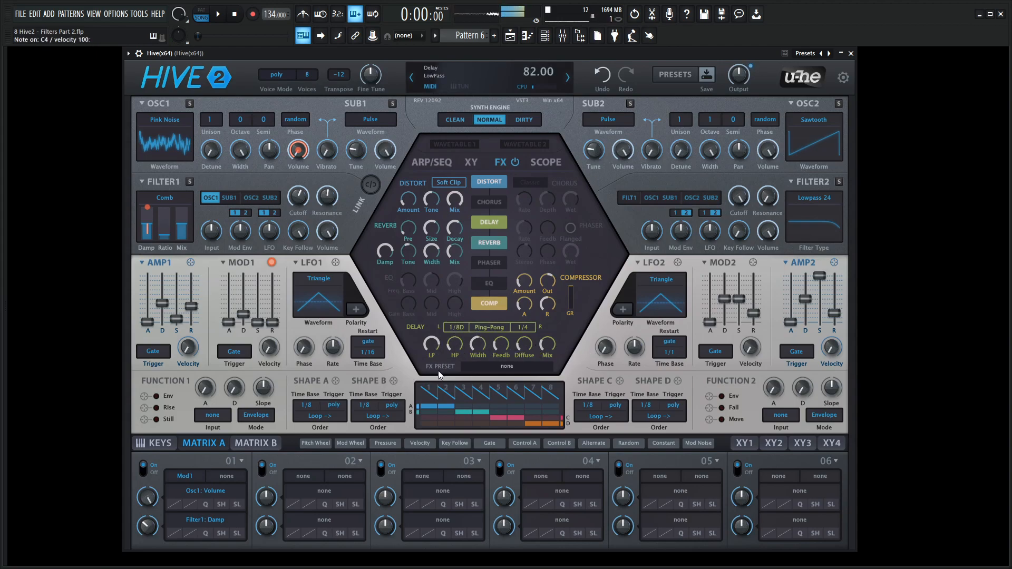
pyautogui.moveTo(482, 346); pyautogui.dragTo(478, 299)
pyautogui.moveTo(525, 346); pyautogui.dragTo(527, 306)
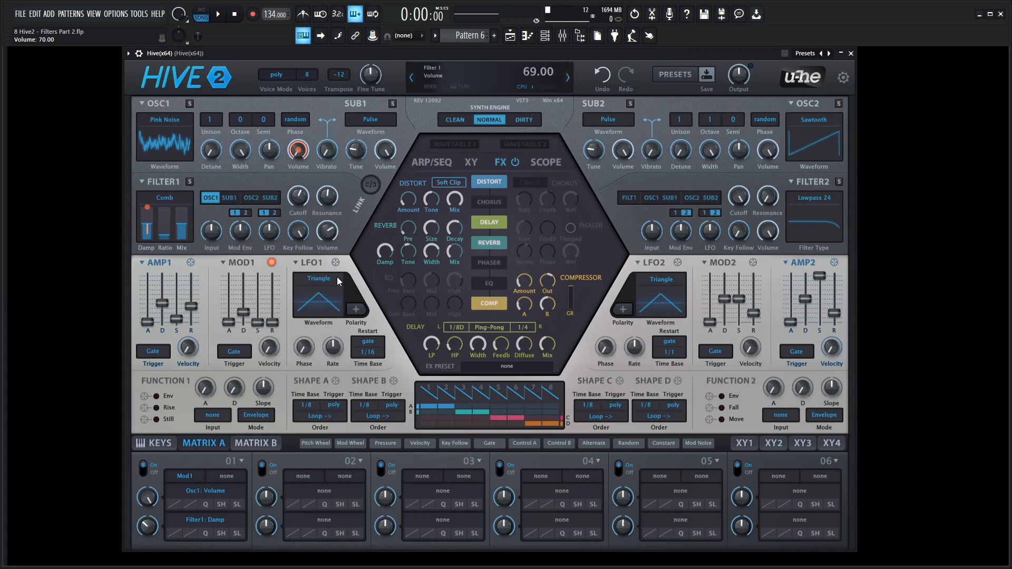
# Route Filter 1's output into Filter 2 and play a note to audition it
pyautogui.click(627, 199)
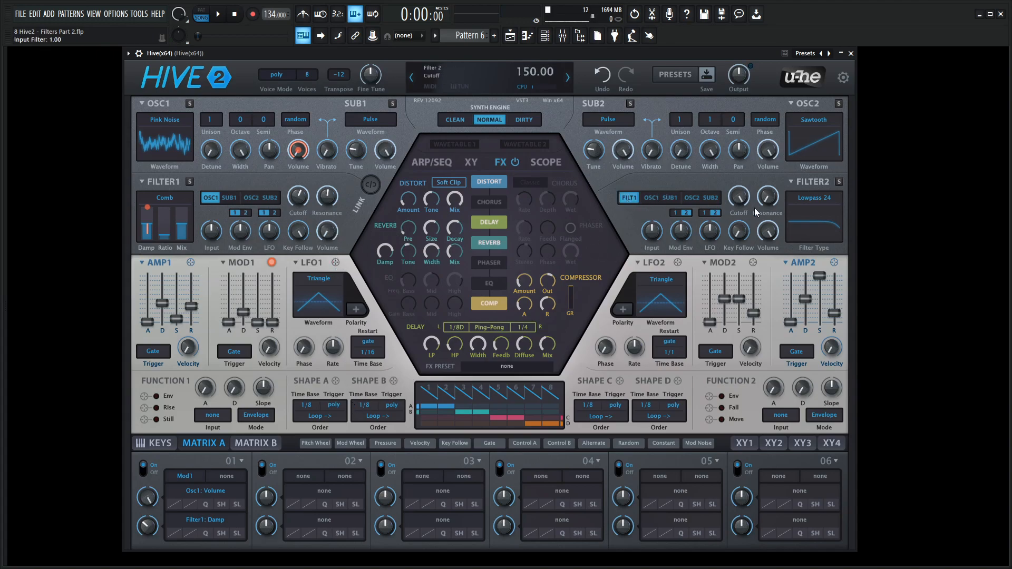
pyautogui.press('j')
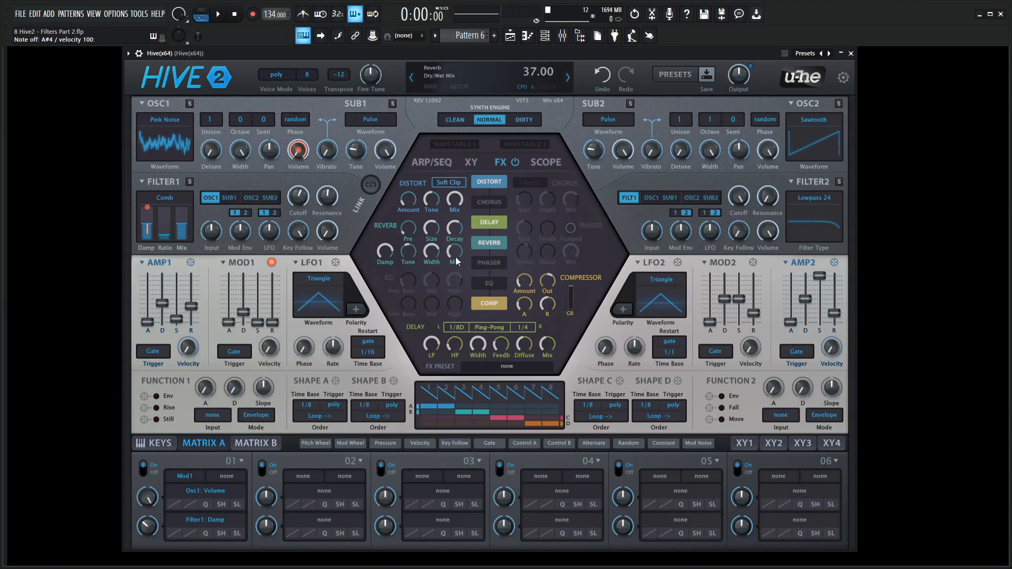
# Copy the Amp 1 envelope's settings to the Amp 2 envelope
pyautogui.click(141, 262)
pyautogui.click(158, 271)
pyautogui.click(785, 262)
pyautogui.click(801, 283)
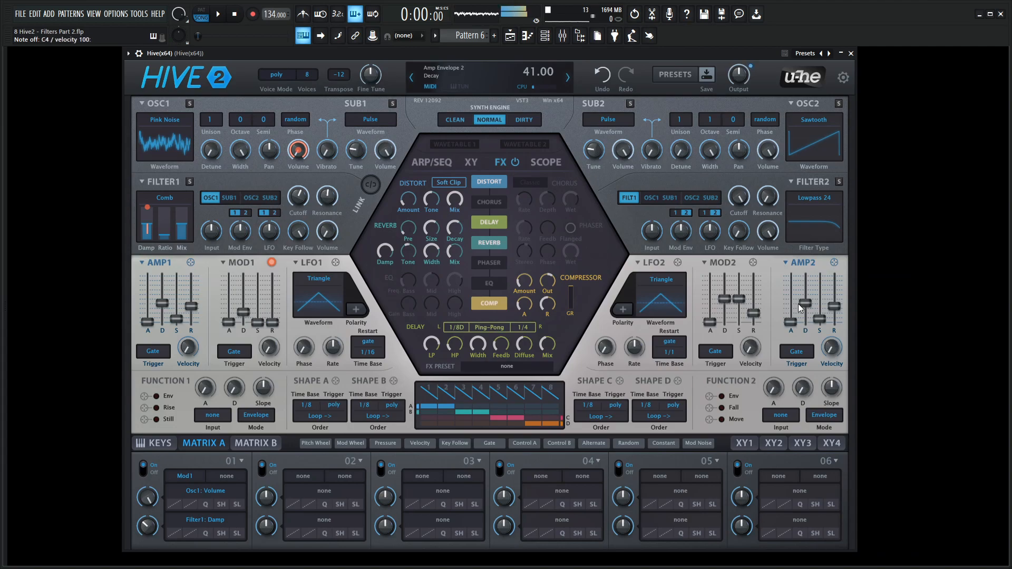
# Lower Filter 2's cutoff, raise its resonance and set its envelope depth to 22, with no sustain and a shorter decay on Mod 2
pyautogui.moveTo(741, 200); pyautogui.dragTo(766, 168)
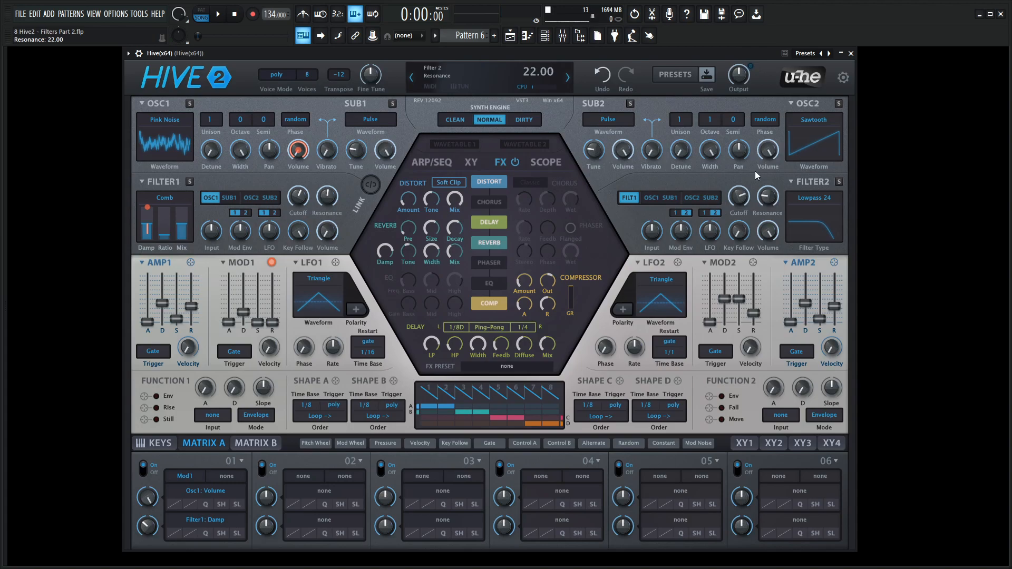
pyautogui.moveTo(688, 240); pyautogui.dragTo(690, 222)
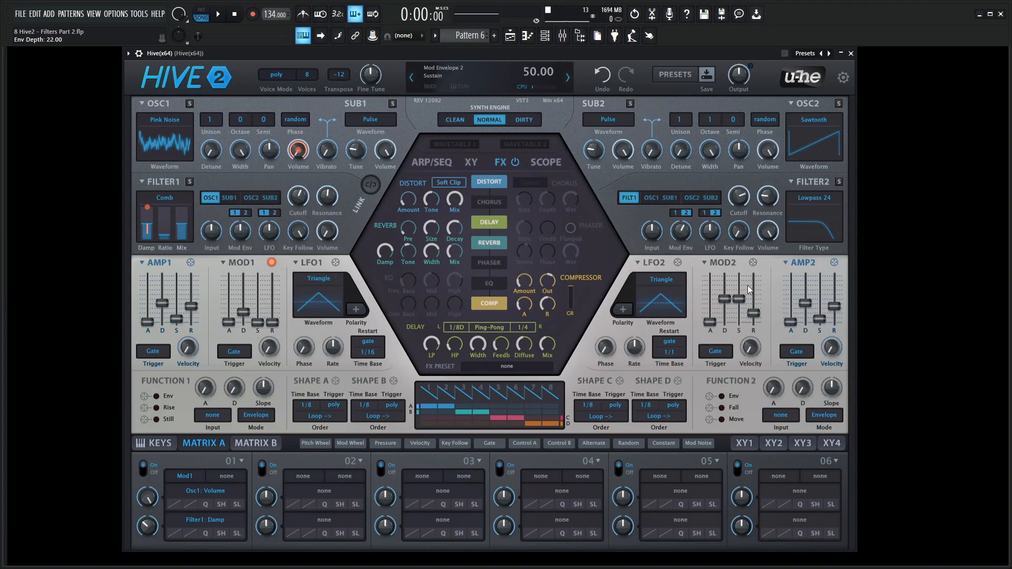
pyautogui.moveTo(739, 298)
pyautogui.mouseDown()
pyautogui.moveTo(739, 322)
pyautogui.moveTo(729, 297)
pyautogui.moveTo(727, 310)
pyautogui.mouseUp()
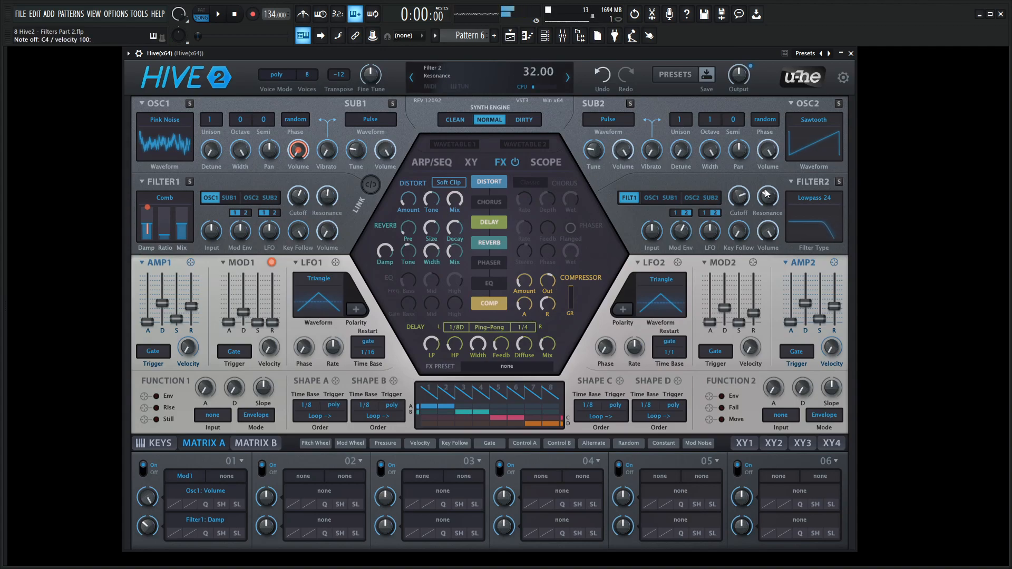
# Enable the arpeggiator, start playback to hear the pluck, and set Filter 1's Damp to 74
pyautogui.click(454, 162)
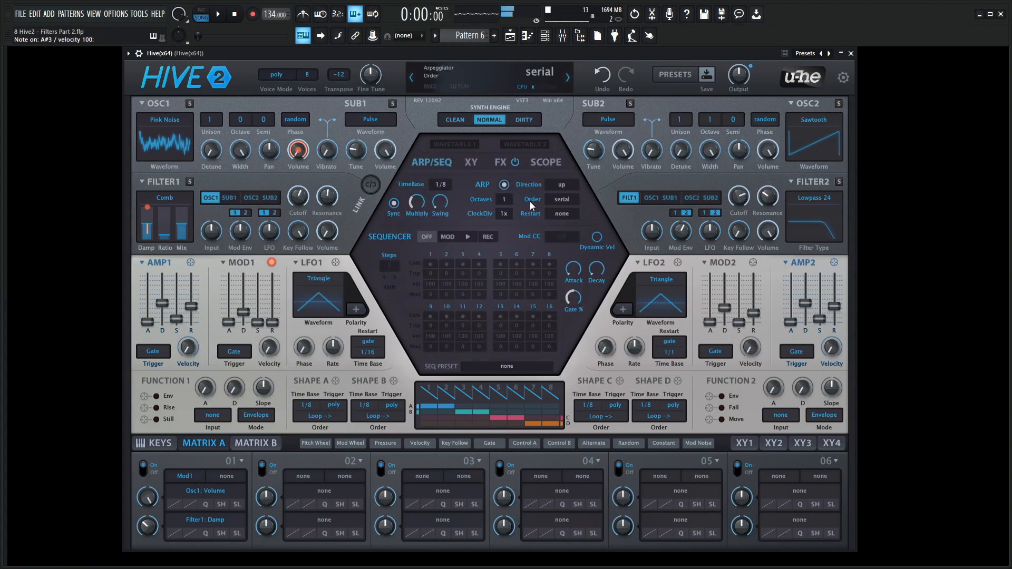
pyautogui.press('space')
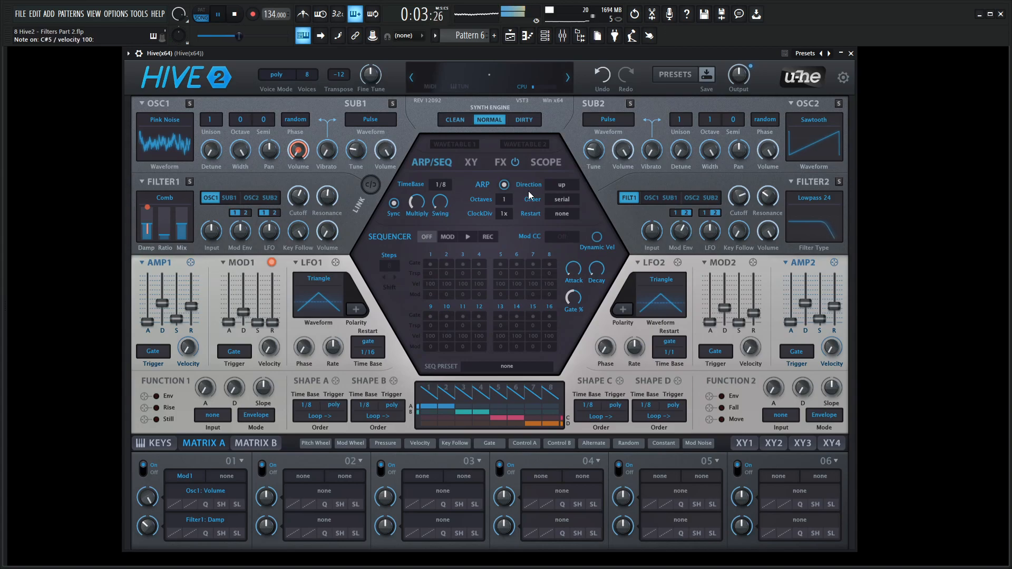
pyautogui.moveTo(149, 221); pyautogui.dragTo(148, 218)
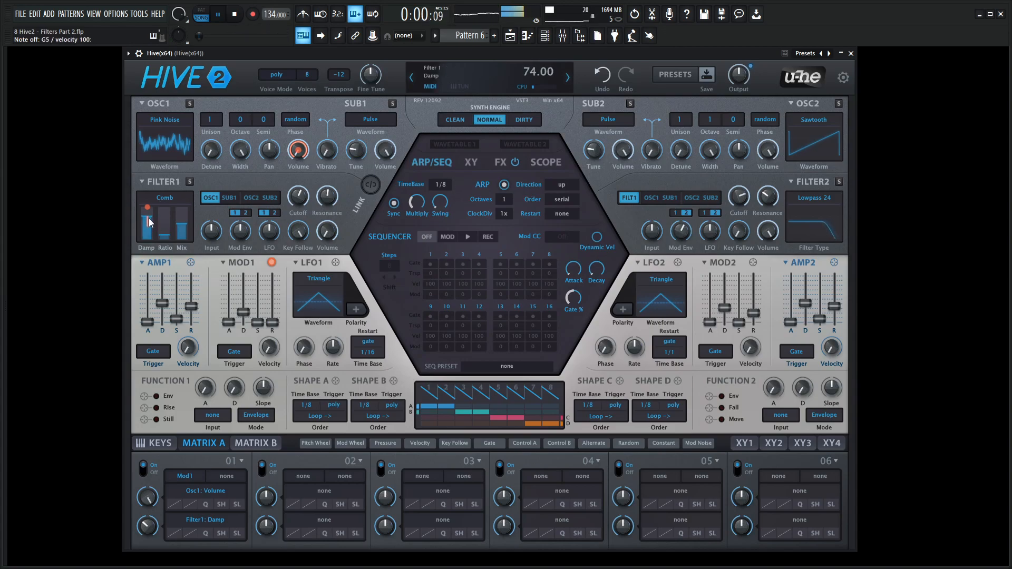
# Keep the Comb type, set Filter 1's Damp to 20 and Mod 1's decay to 29 during playback, then stop the transport
pyautogui.click(157, 198)
pyautogui.click(163, 194)
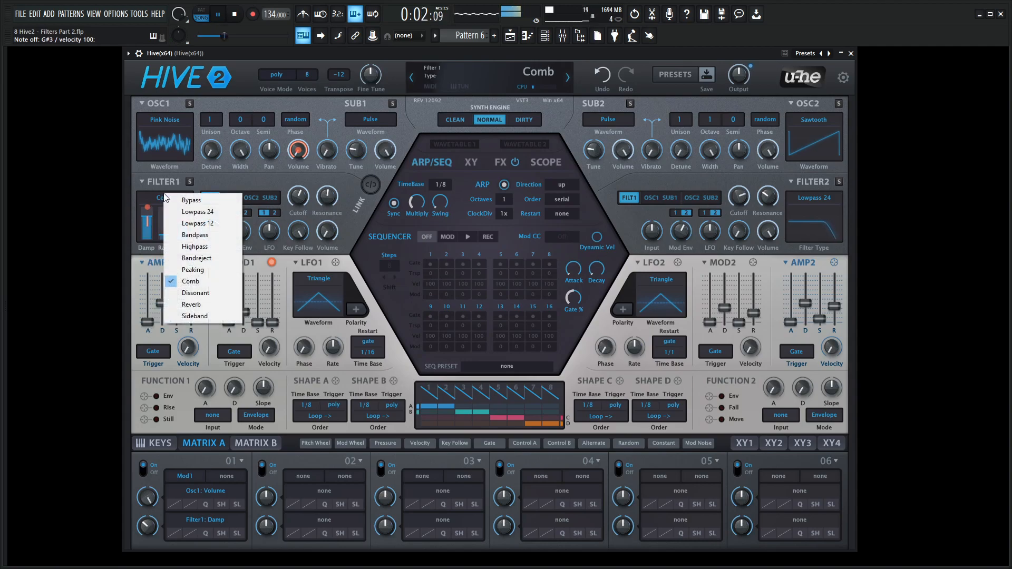
pyautogui.click(170, 179)
pyautogui.click(148, 208)
pyautogui.moveTo(148, 212); pyautogui.dragTo(148, 237)
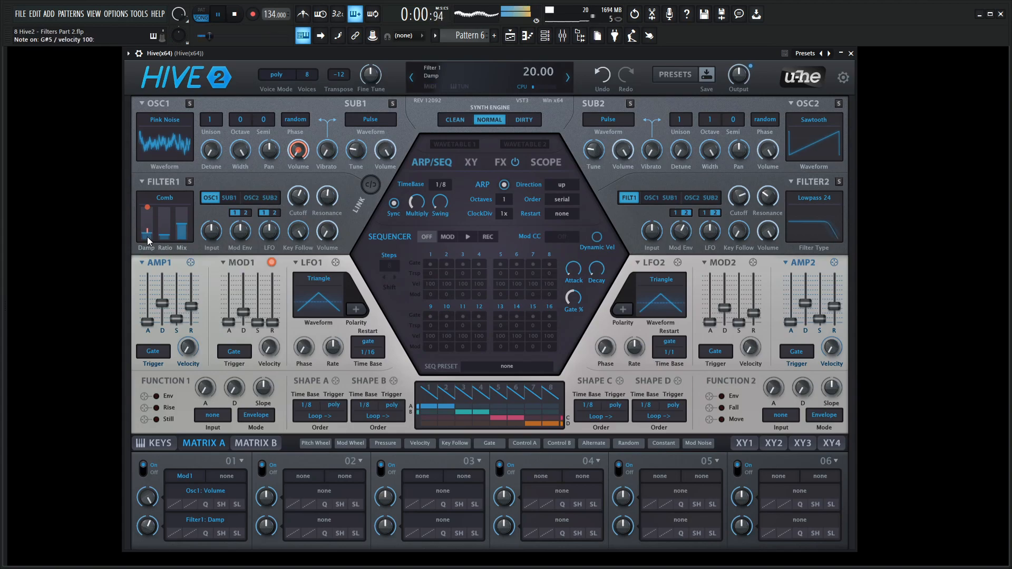
pyautogui.moveTo(243, 311); pyautogui.dragTo(243, 306)
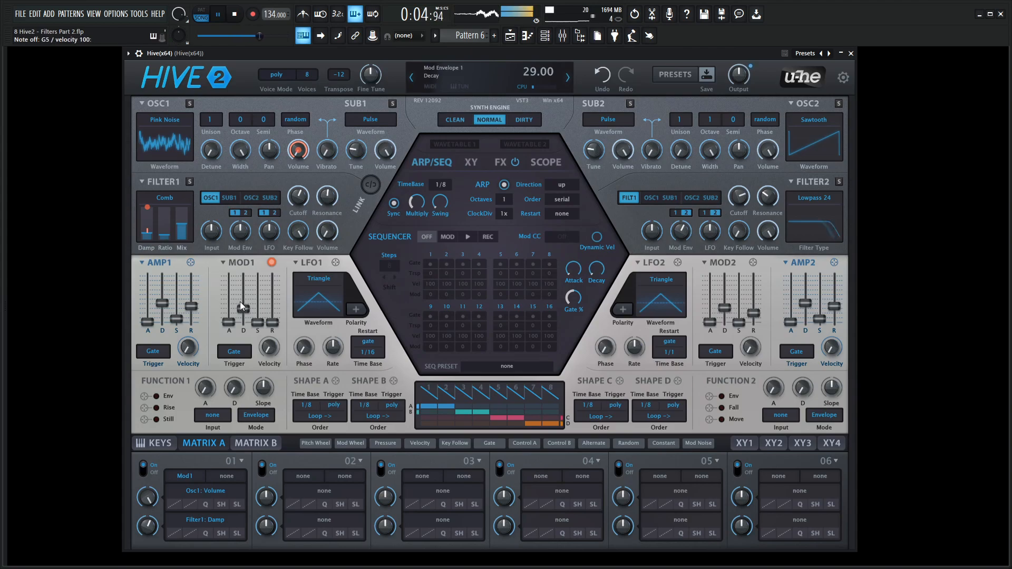
pyautogui.press('space')
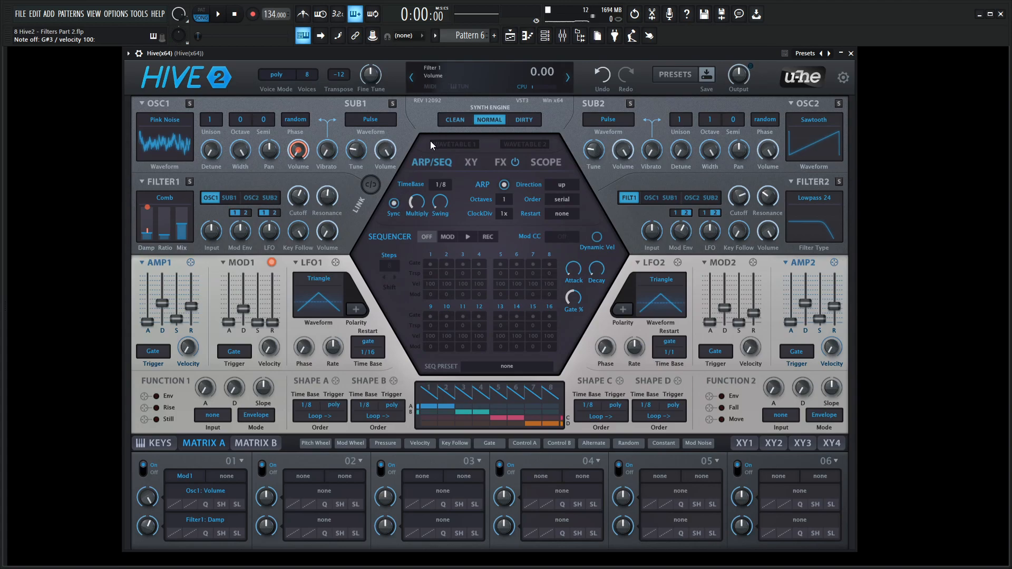
# Reset the synth to its initialized default patch
pyautogui.click(509, 83)
pyautogui.click(509, 83)
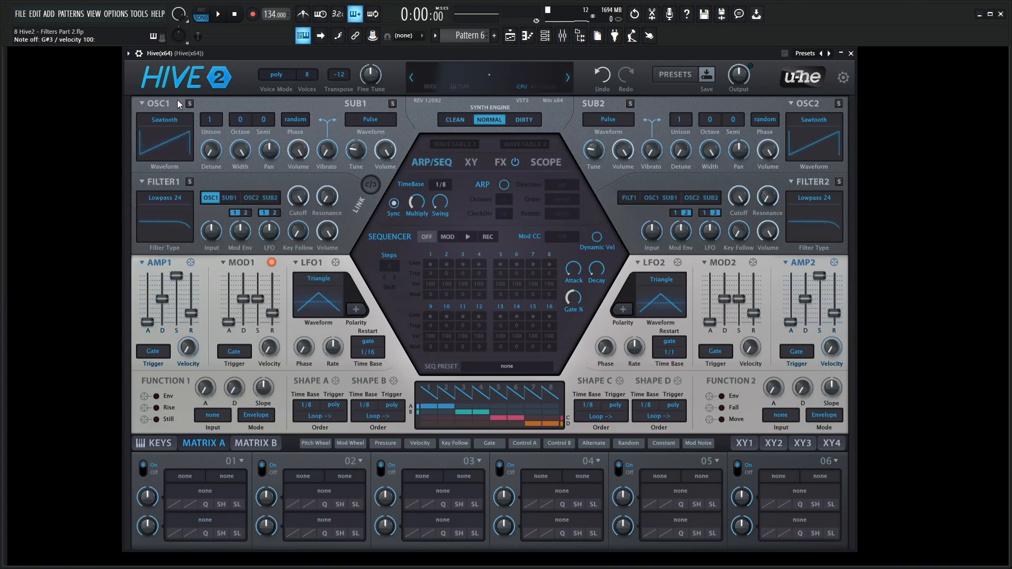
pyautogui.click(164, 123)
pyautogui.click(304, 169)
pyautogui.click(168, 197)
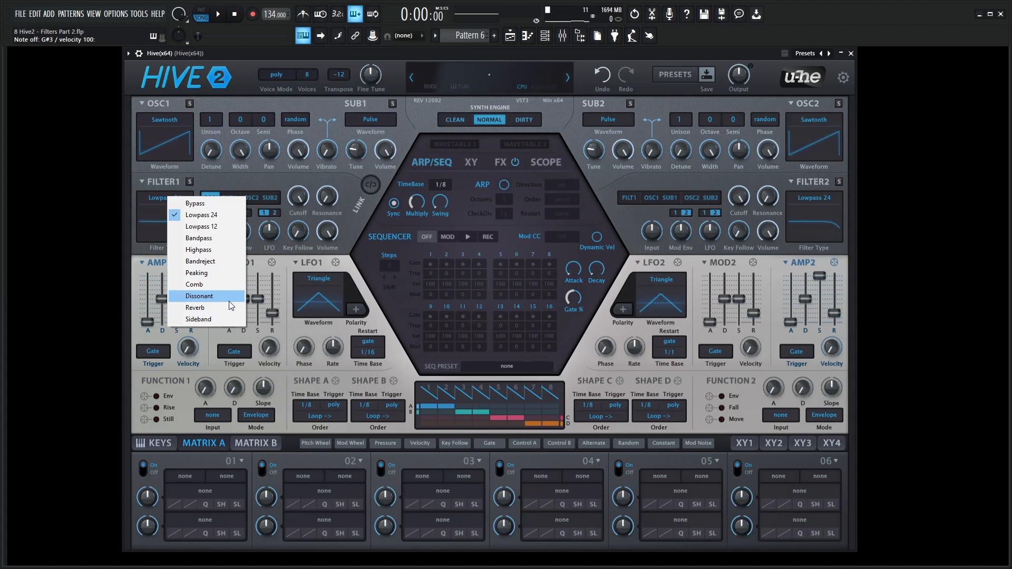
pyautogui.click(284, 172)
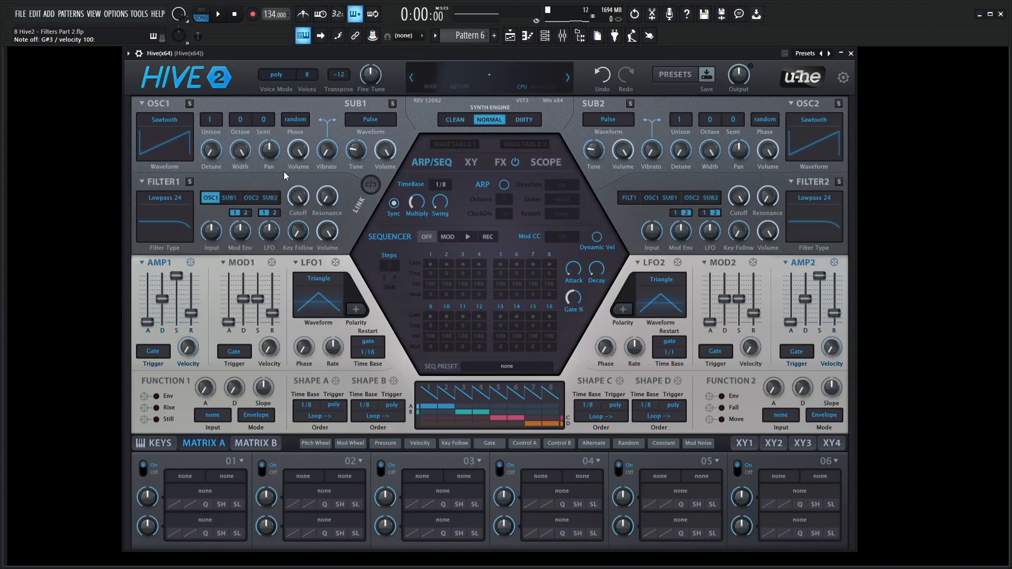
# Set Oscillator 1's waveform to Pink noise and Filter 1's type to Dissonant
pyautogui.click(189, 122)
pyautogui.click(233, 218)
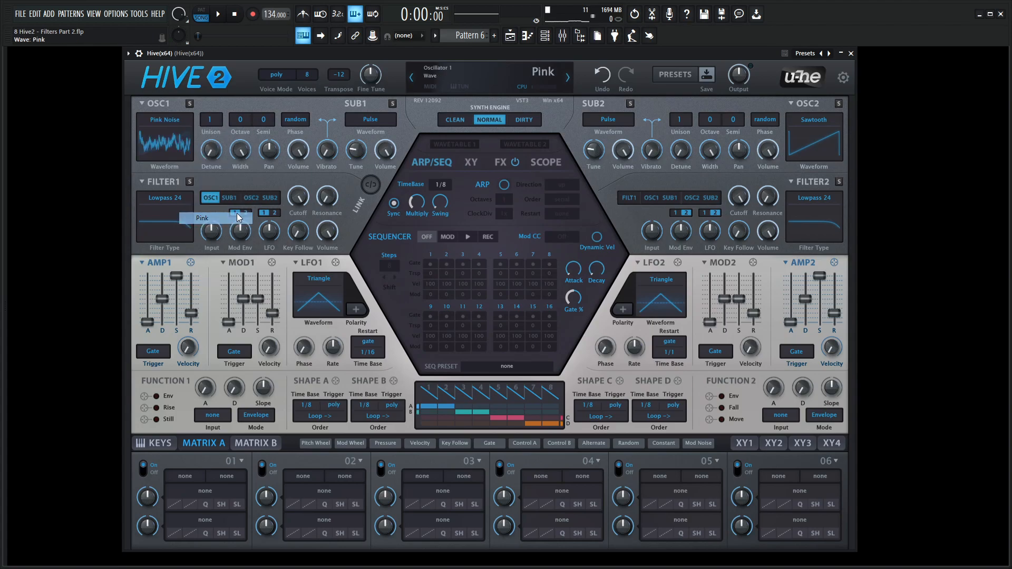
pyautogui.click(168, 199)
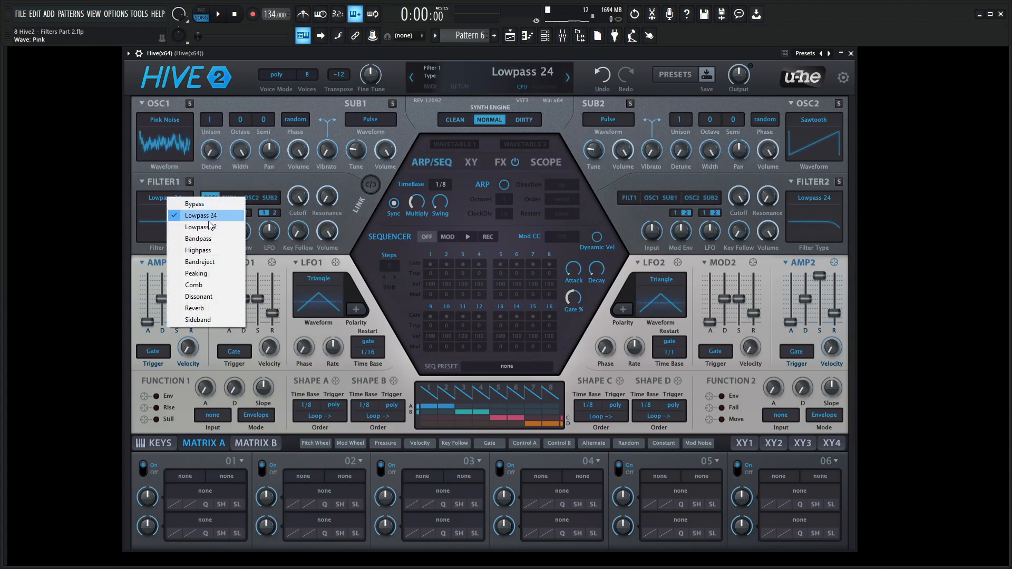
pyautogui.click(207, 298)
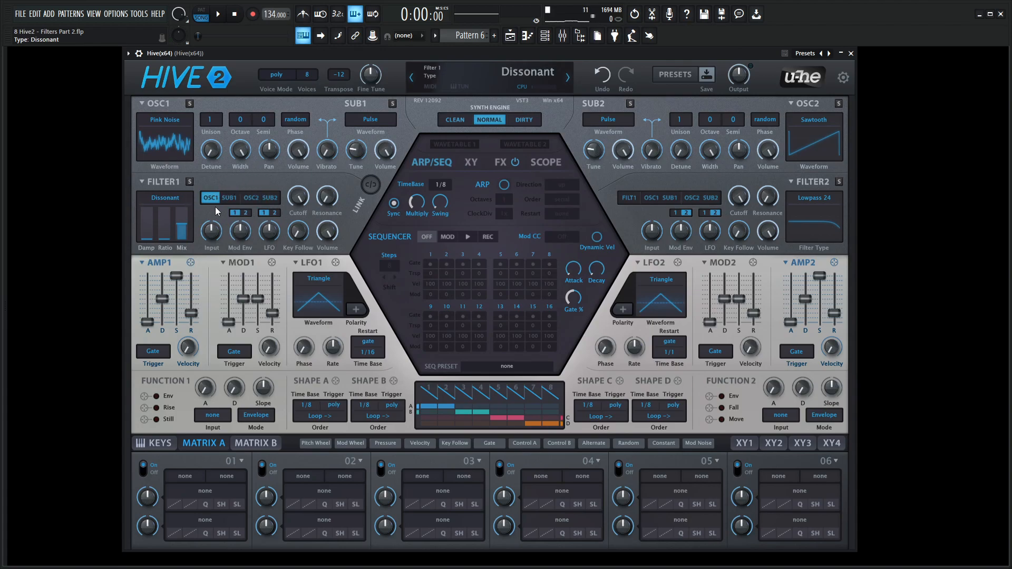
# Lower Filter 1's cutoff, raise its resonance and Damp, and turn its Mix fully up while auditioning notes
pyautogui.moveTo(304, 199); pyautogui.dragTo(325, 127)
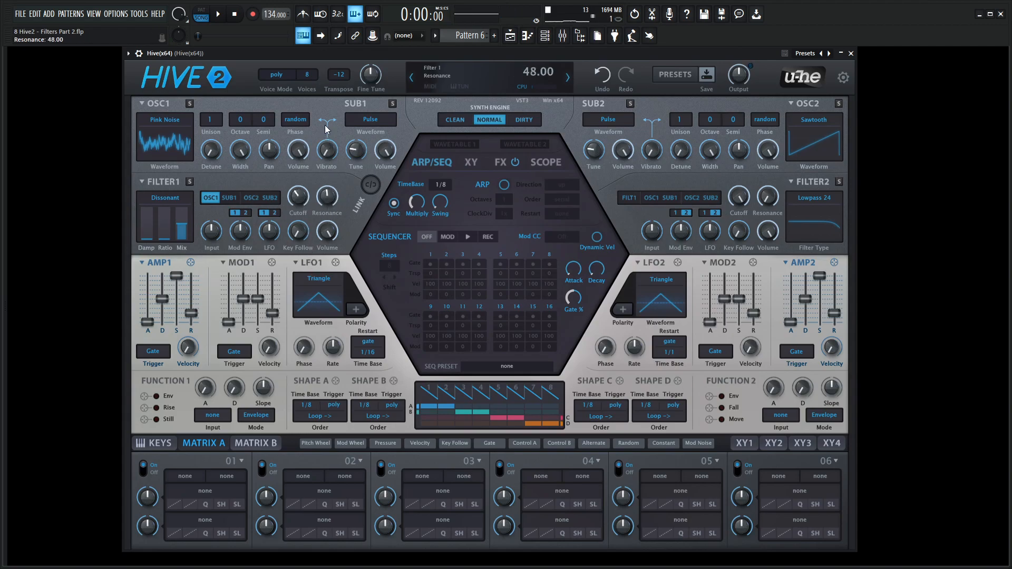
pyautogui.moveTo(303, 196); pyautogui.dragTo(303, 199)
pyautogui.moveTo(153, 233); pyautogui.dragTo(153, 219)
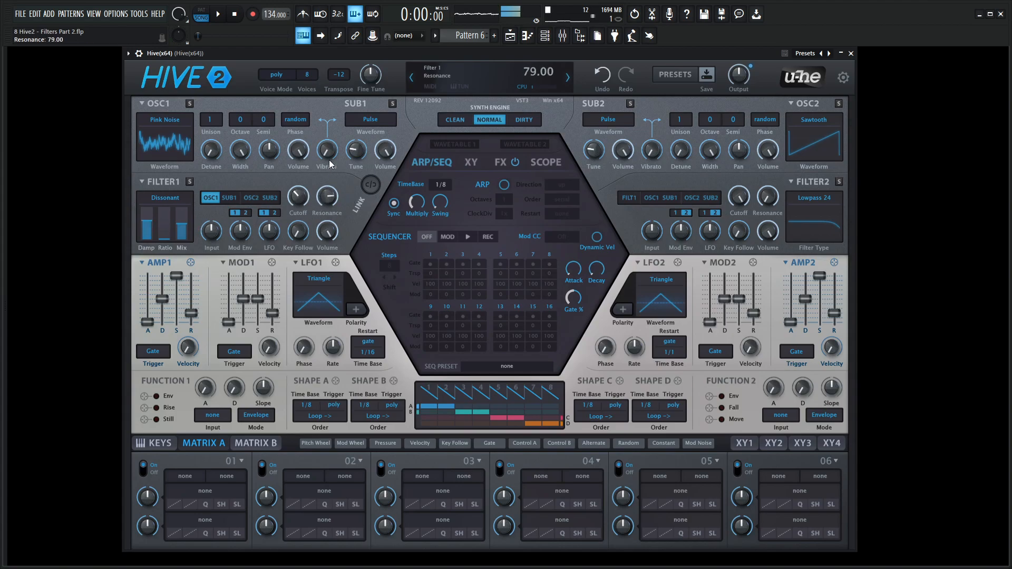
pyautogui.moveTo(184, 226); pyautogui.dragTo(188, 209)
pyautogui.moveTo(299, 199); pyautogui.dragTo(302, 205)
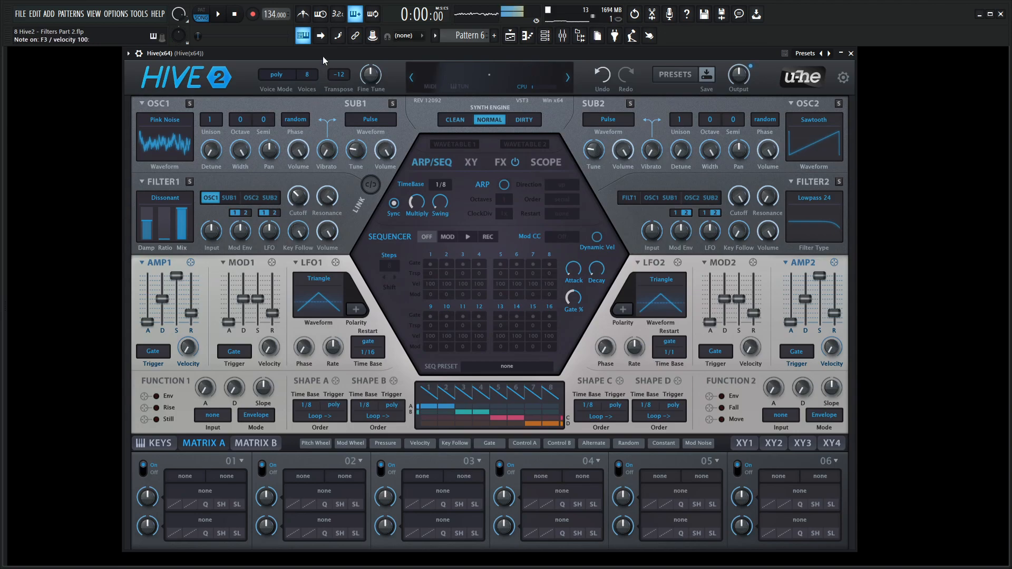
pyautogui.moveTo(300, 200)
pyautogui.mouseDown()
pyautogui.moveTo(304, 231)
pyautogui.moveTo(303, 190)
pyautogui.mouseUp()
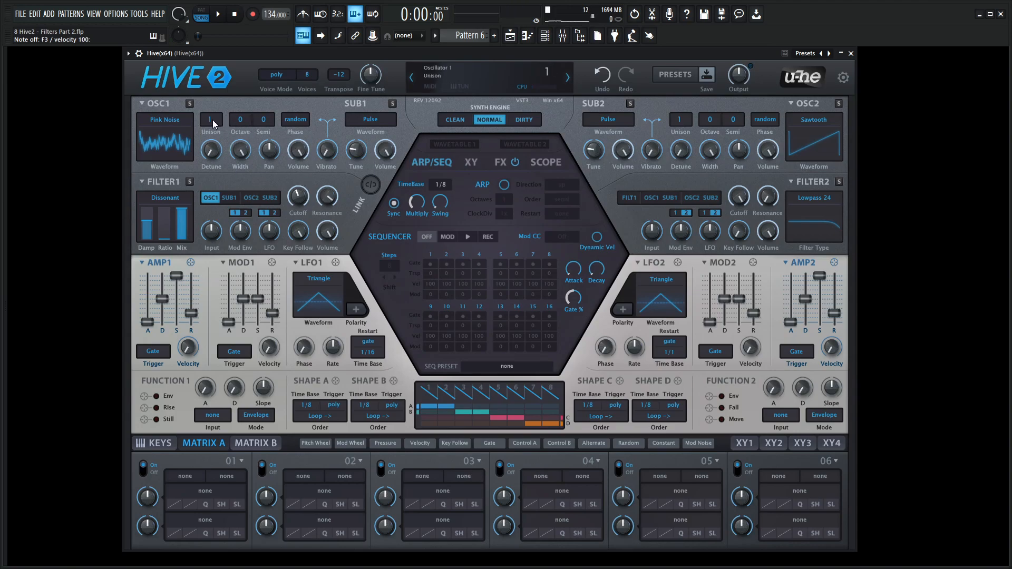
# Set Oscillator 1's unison to 2 and modulate its volume with Mod 1, using zero sustain and a short decay
pyautogui.scroll(1, 214, 125)
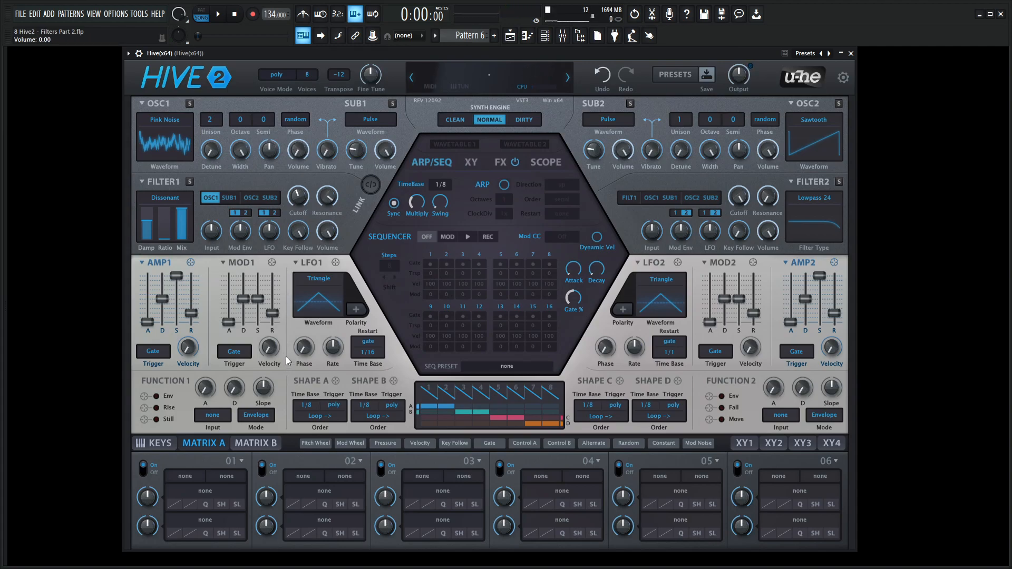
pyautogui.moveTo(272, 267); pyautogui.dragTo(298, 151)
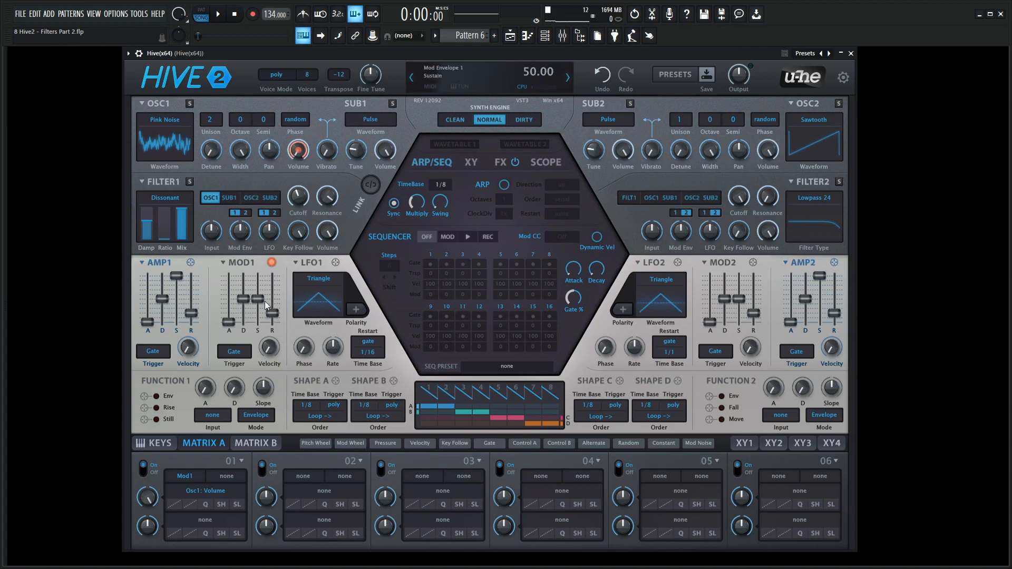
pyautogui.moveTo(258, 299)
pyautogui.mouseDown()
pyautogui.moveTo(258, 337)
pyautogui.moveTo(274, 353)
pyautogui.moveTo(244, 310)
pyautogui.mouseUp()
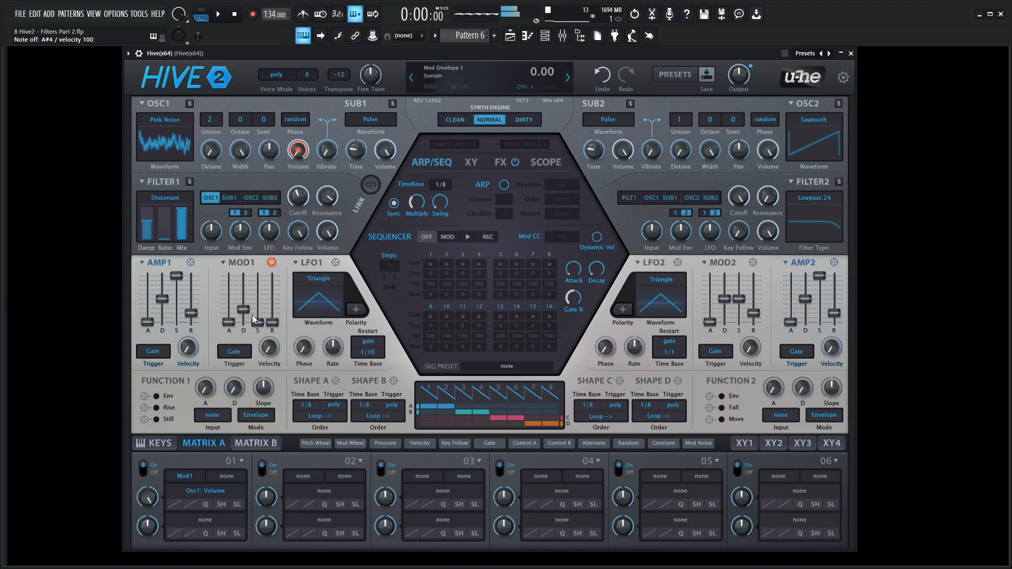
# Fine-tune the Dissonant filter's Damp and Ratio while playing the noise burst
pyautogui.moveTo(151, 220); pyautogui.dragTo(166, 237)
pyautogui.moveTo(150, 229); pyautogui.dragTo(149, 220)
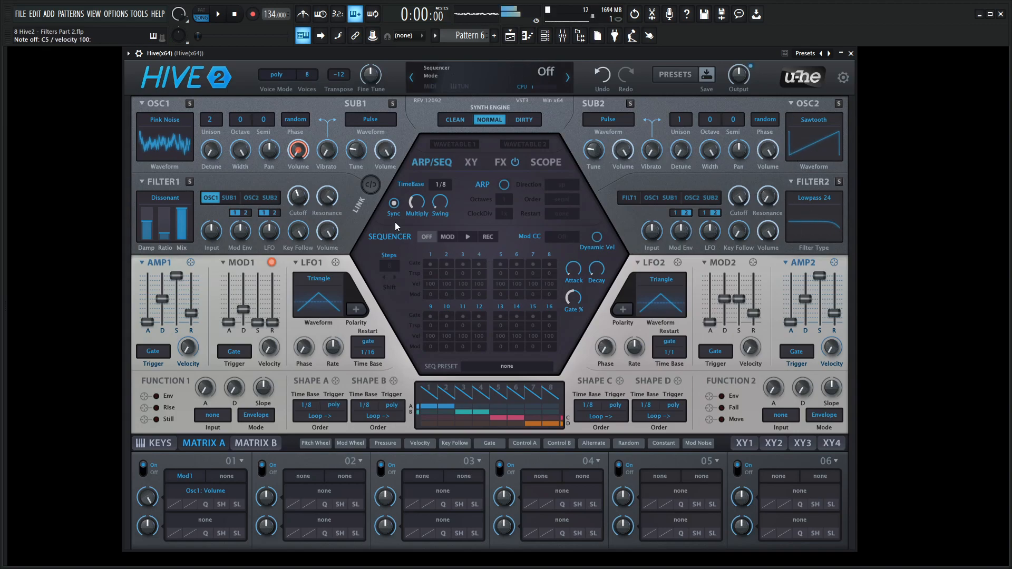
# Switch Filter 1 to the Reverb type, raise its Ratio, and set its cutoff to 81
pyautogui.click(168, 198)
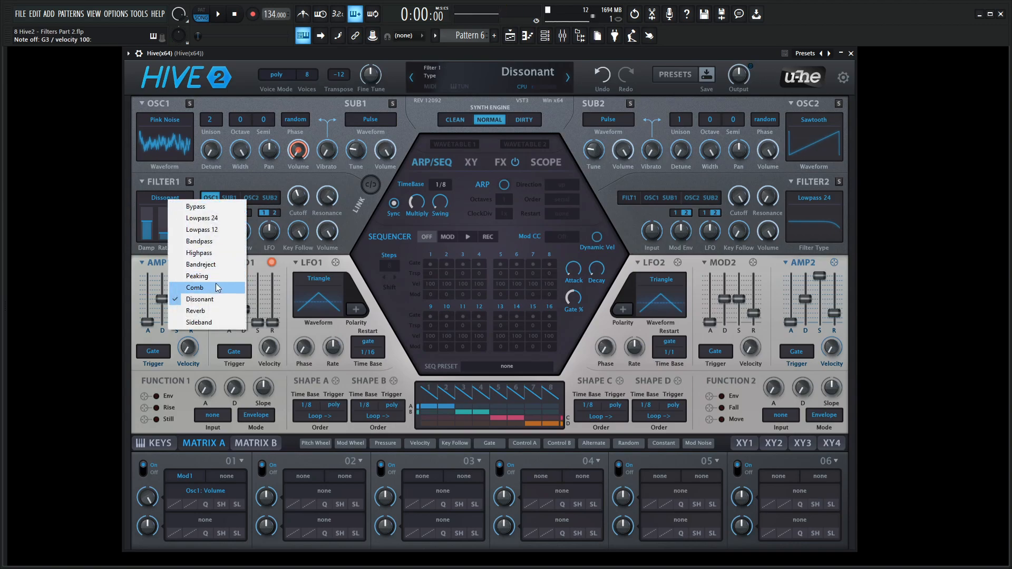
pyautogui.click(212, 310)
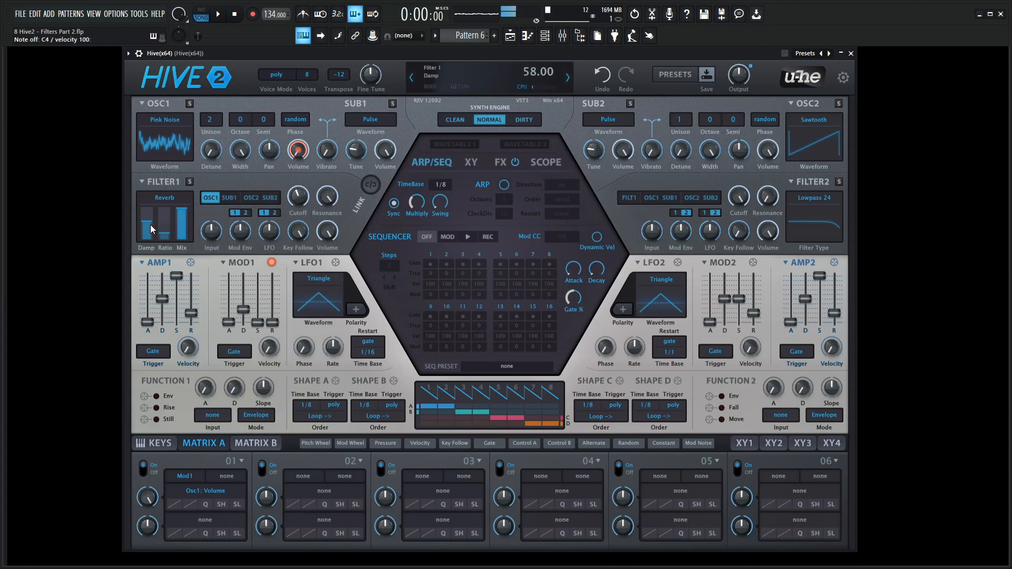
pyautogui.moveTo(165, 235); pyautogui.dragTo(176, 221)
pyautogui.moveTo(298, 197)
pyautogui.mouseDown()
pyautogui.moveTo(301, 207)
pyautogui.moveTo(311, 202)
pyautogui.moveTo(301, 194)
pyautogui.mouseUp()
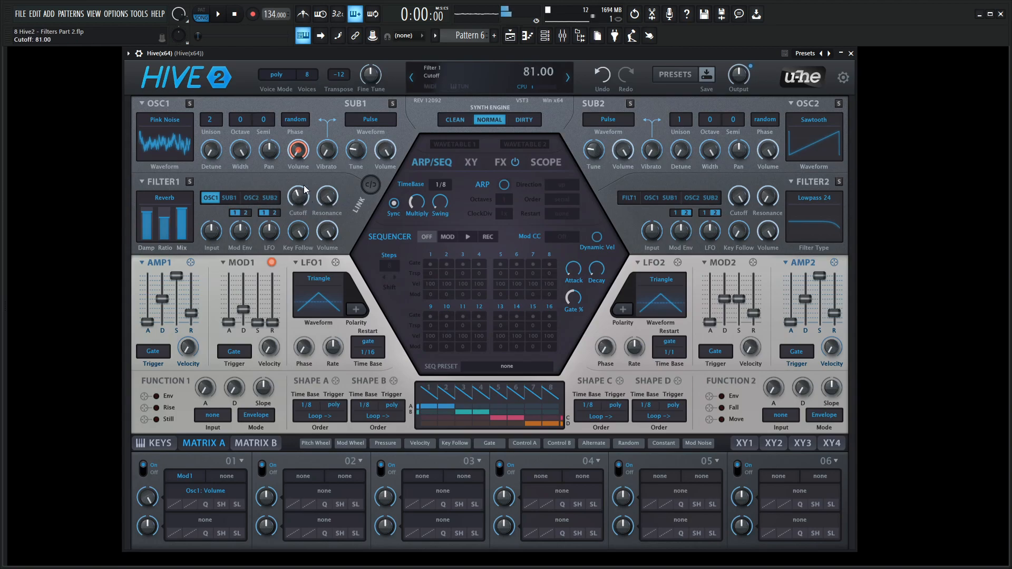
# Raise Oscillator 1's volume, readjust Filter 1's cutoff, and lengthen the Amp 1 release
pyautogui.moveTo(300, 153); pyautogui.dragTo(299, 40)
pyautogui.moveTo(302, 157); pyautogui.dragTo(303, 150)
pyautogui.moveTo(304, 199); pyautogui.dragTo(304, 195)
pyautogui.moveTo(193, 313); pyautogui.dragTo(193, 295)
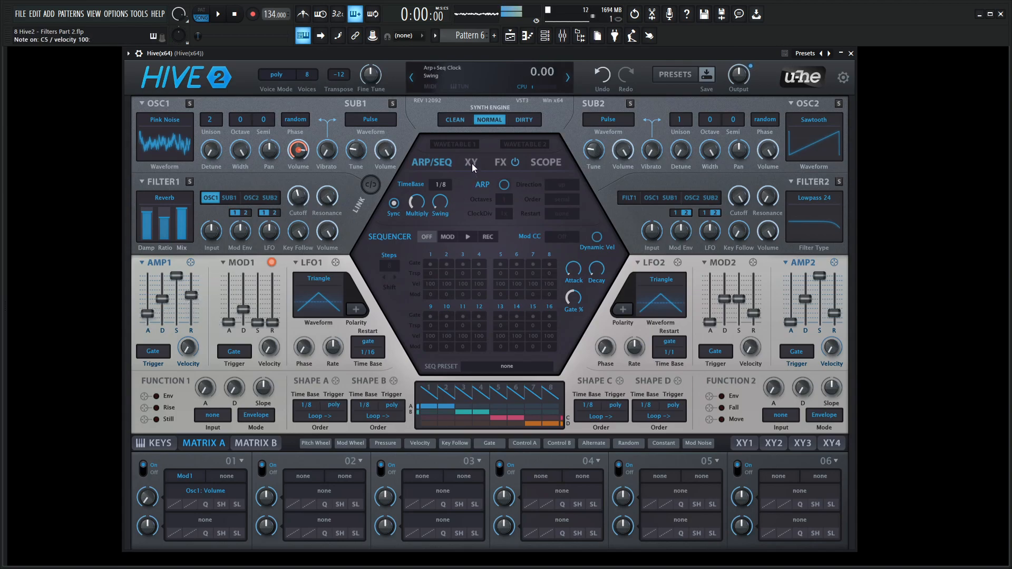
# Enable the reverb effect with a longer decay, and lengthen the Amp 1 attack
pyautogui.click(498, 163)
pyautogui.click(480, 231)
pyautogui.moveTo(455, 228); pyautogui.dragTo(457, 188)
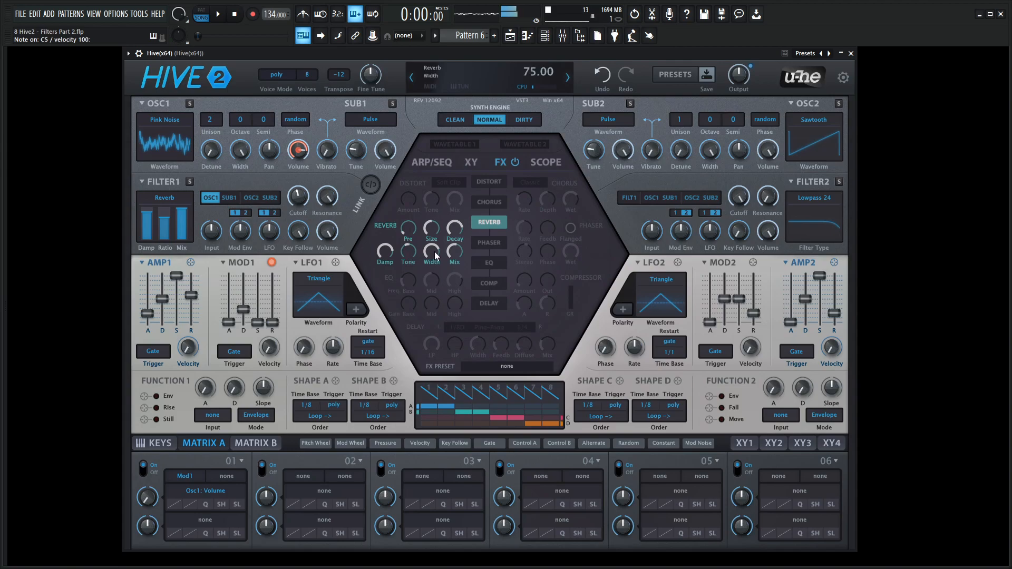
pyautogui.moveTo(148, 314); pyautogui.dragTo(147, 297)
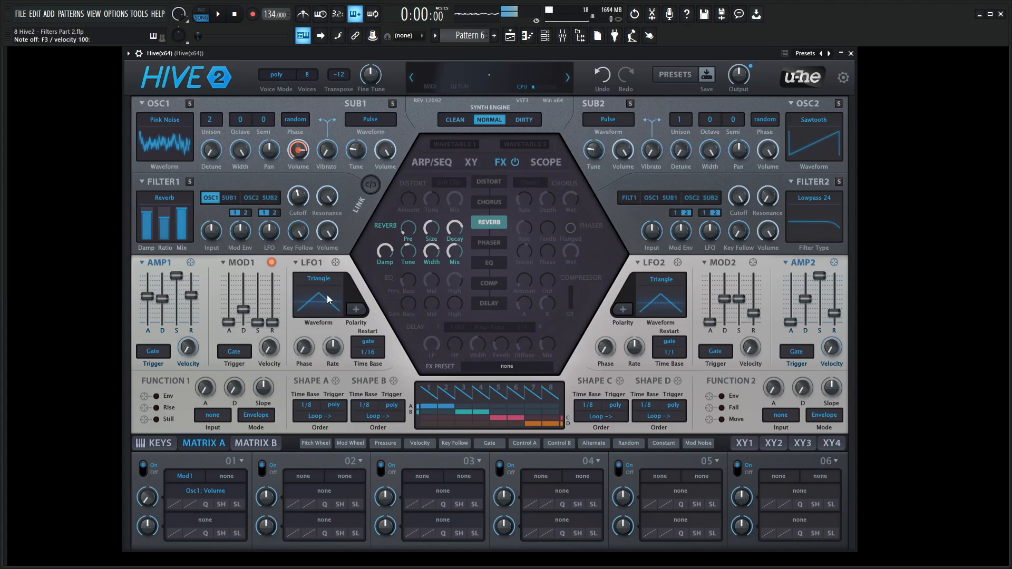
# Enable the chorus effect in Ensemble mode with a wet level of 68 and a rate of 7, and audition it
pyautogui.click(488, 203)
pyautogui.click(533, 183)
pyautogui.click(562, 206)
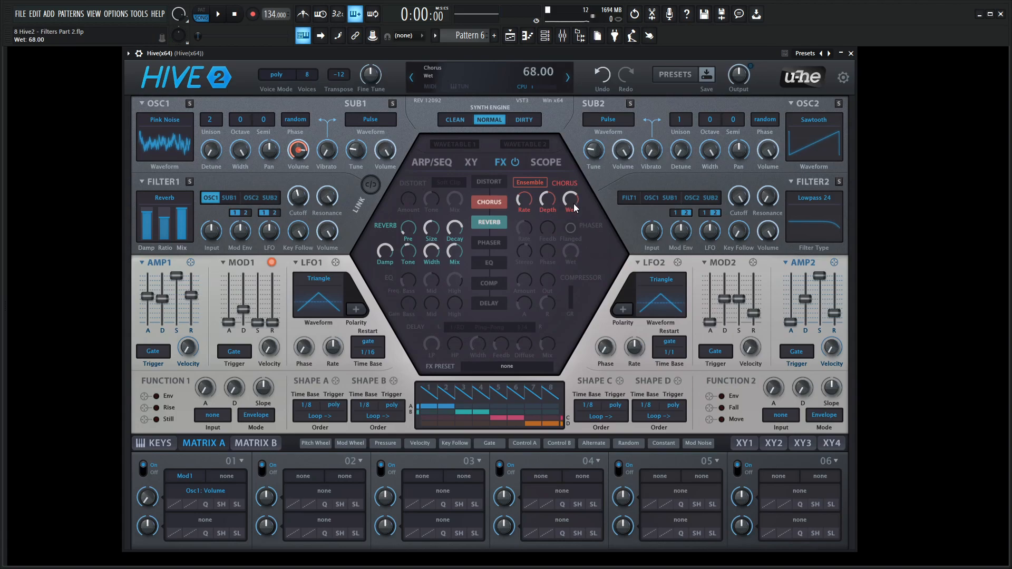
pyautogui.moveTo(524, 199); pyautogui.dragTo(532, 227)
pyautogui.press('z')
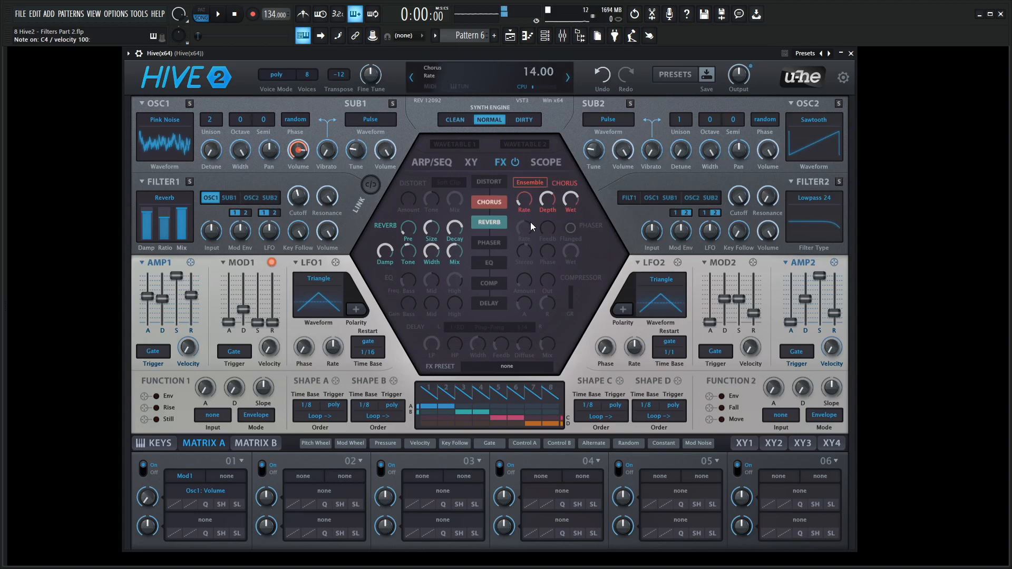
pyautogui.moveTo(531, 225)
pyautogui.mouseDown()
pyautogui.moveTo(526, 199)
pyautogui.moveTo(527, 212)
pyautogui.mouseUp()
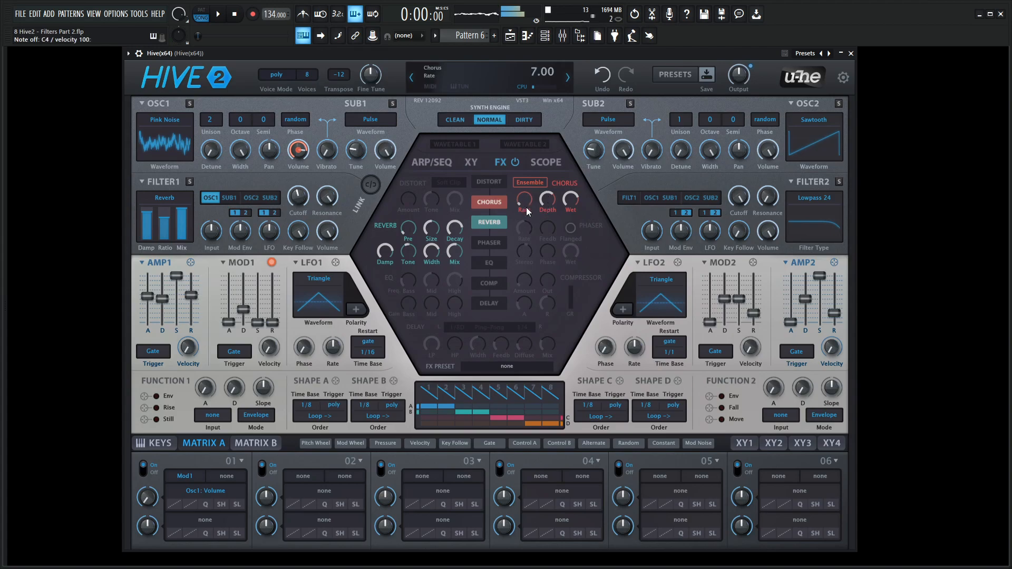
pyautogui.press('q')
# Enable the delay effect, set its dry/wet mix to 64, and play notes to audition the sound
pyautogui.click(495, 301)
pyautogui.moveTo(545, 346); pyautogui.dragTo(553, 292)
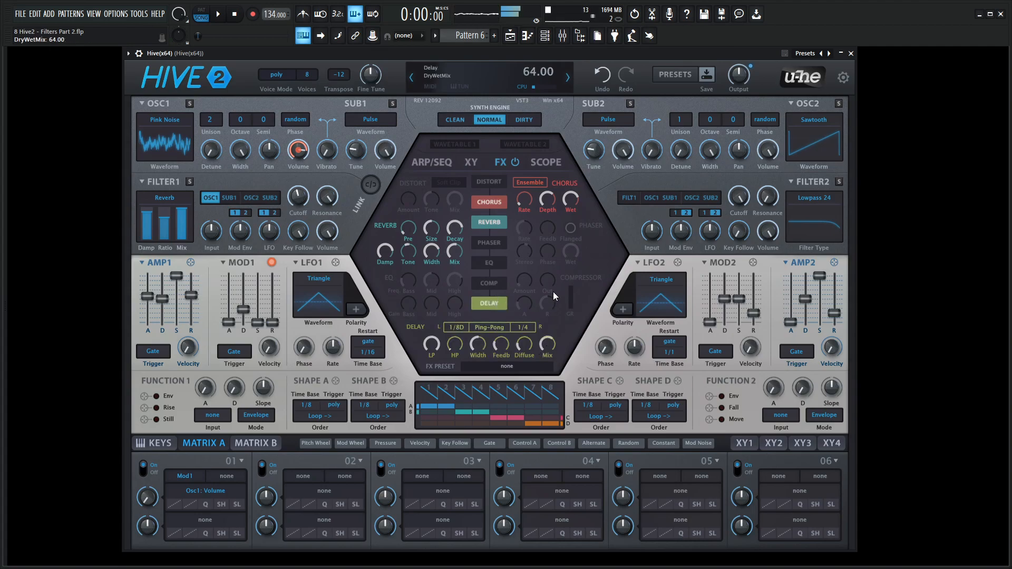
pyautogui.press('q')
pyautogui.press('z')
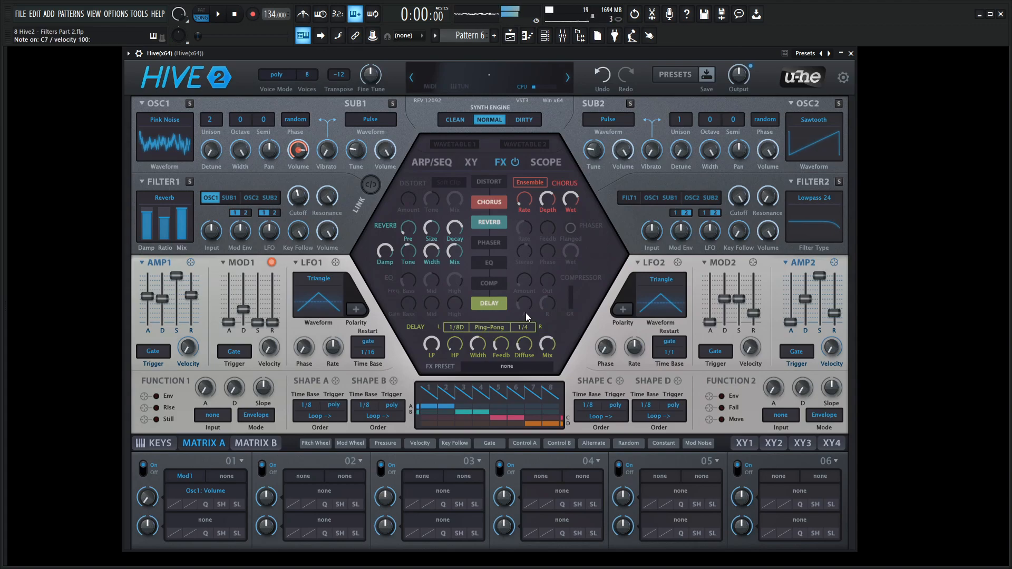
# Lower Filter 1's cutoff slightly, and copy the Amp 1 envelope settings onto Amp 2
pyautogui.press('q')
pyautogui.moveTo(298, 199); pyautogui.dragTo(298, 205)
pyautogui.rightClick(143, 263)
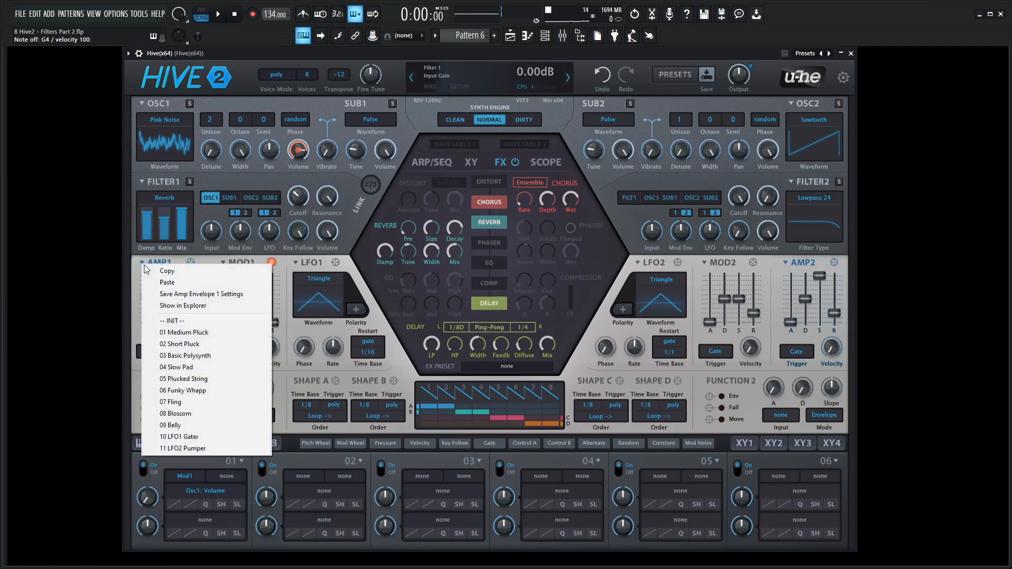
pyautogui.click(158, 273)
pyautogui.rightClick(782, 261)
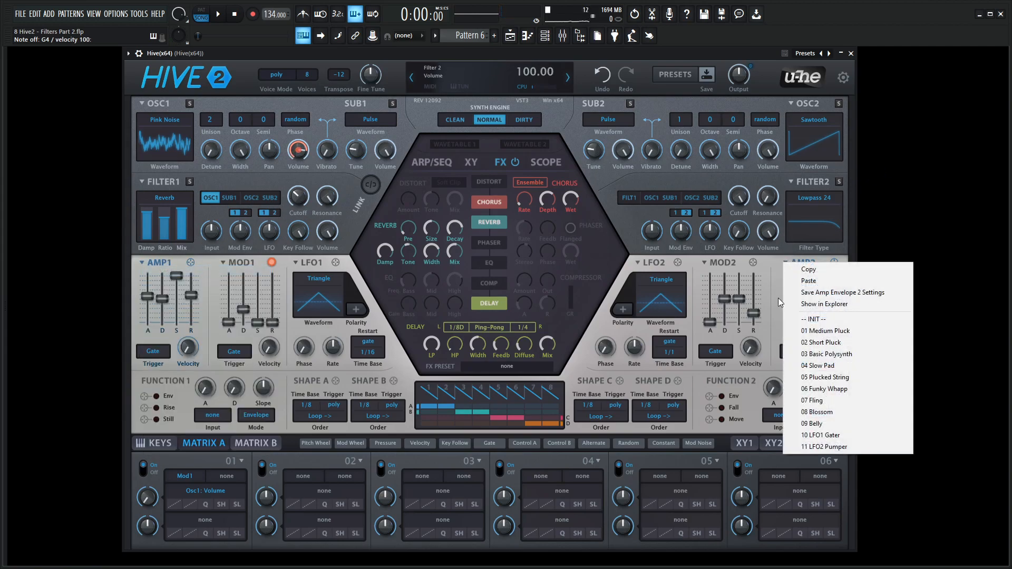
pyautogui.click(834, 283)
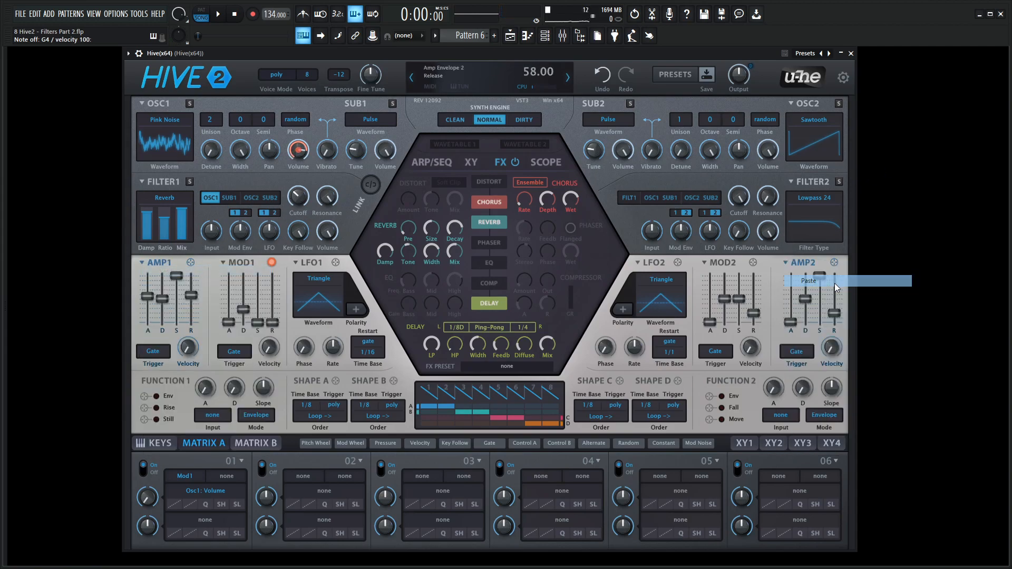
# Route Filter 1 into Filter 2, lower Filter 2's cutoff, and set its resonance to 63
pyautogui.click(629, 198)
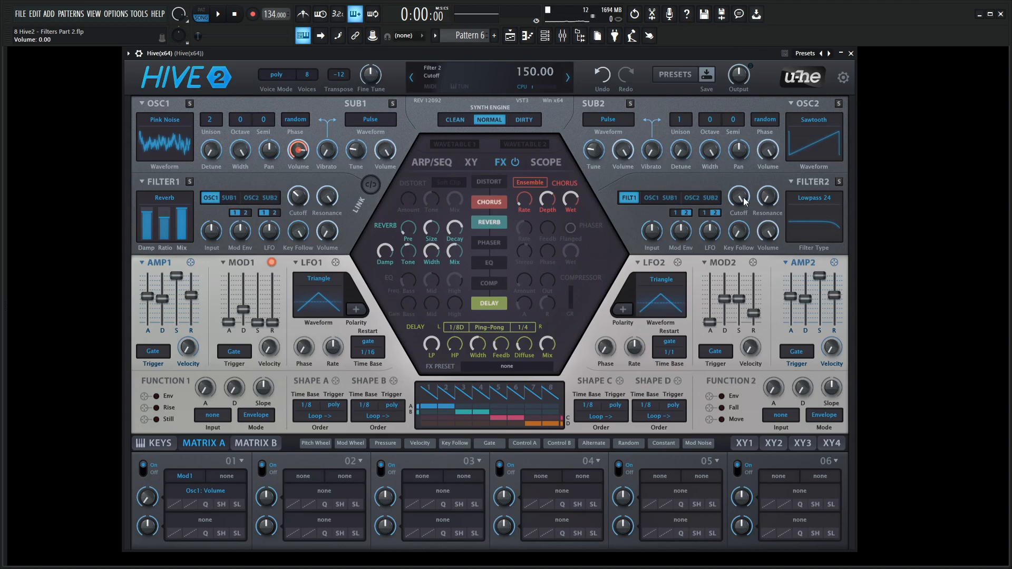
pyautogui.moveTo(745, 202); pyautogui.dragTo(739, 244)
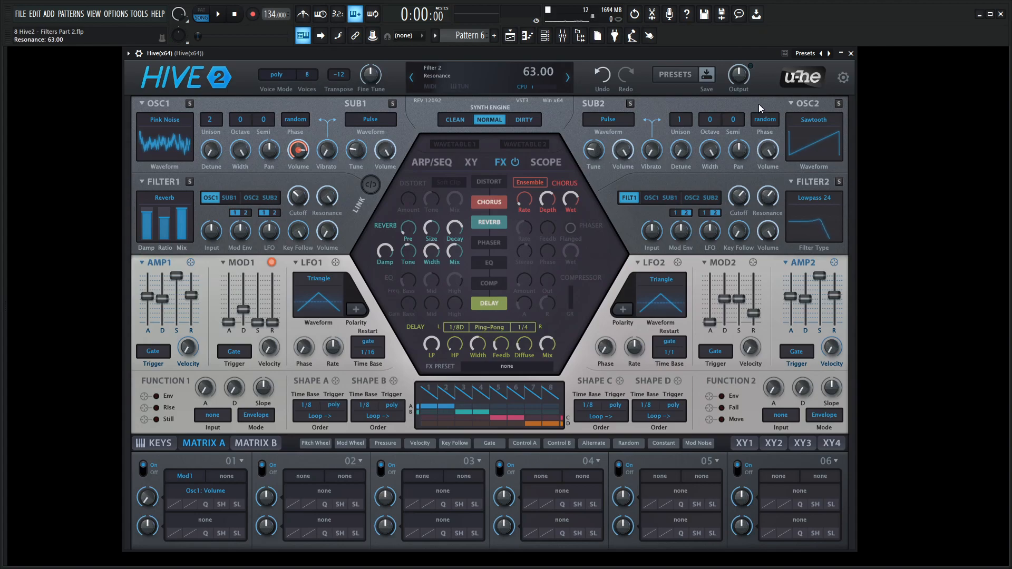
pyautogui.moveTo(740, 202)
pyautogui.mouseDown()
pyautogui.moveTo(746, 163)
pyautogui.moveTo(753, 215)
pyautogui.mouseUp()
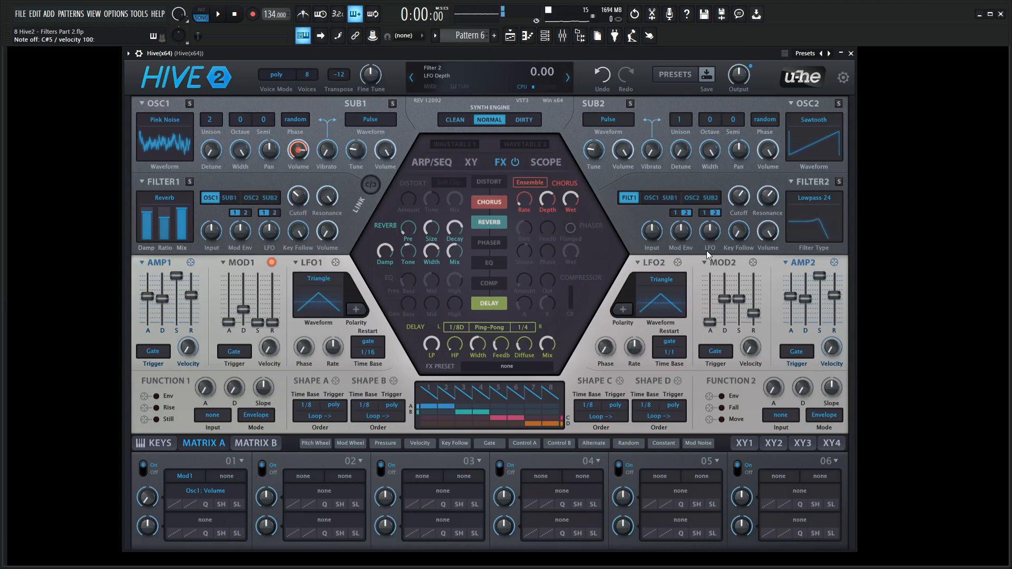
# Set Filter 2's LFO depth to 39, and give LFO 2 a 1s time base, a slower rate and sync restart
pyautogui.moveTo(714, 239); pyautogui.dragTo(718, 213)
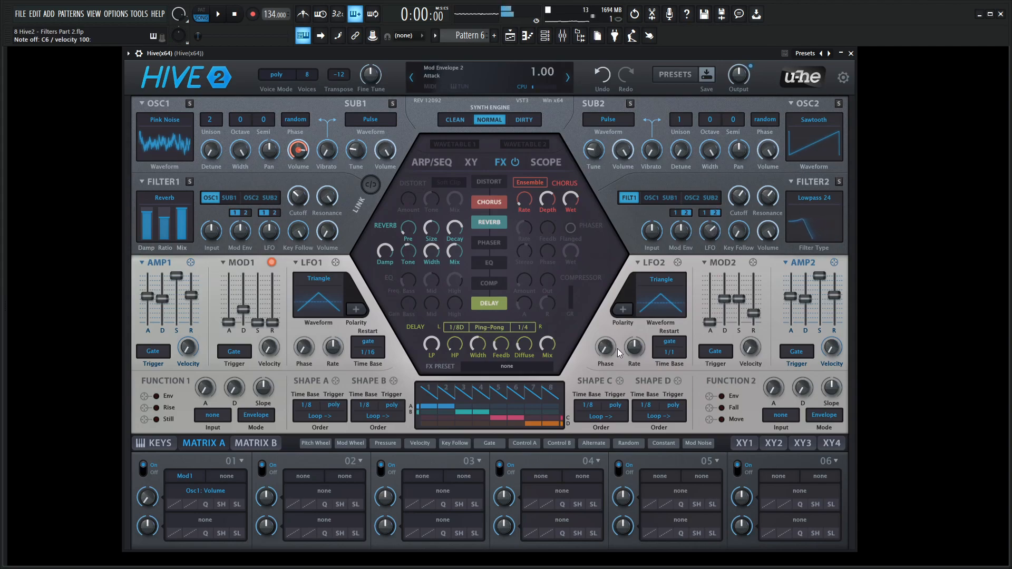
pyautogui.click(669, 352)
pyautogui.click(716, 54)
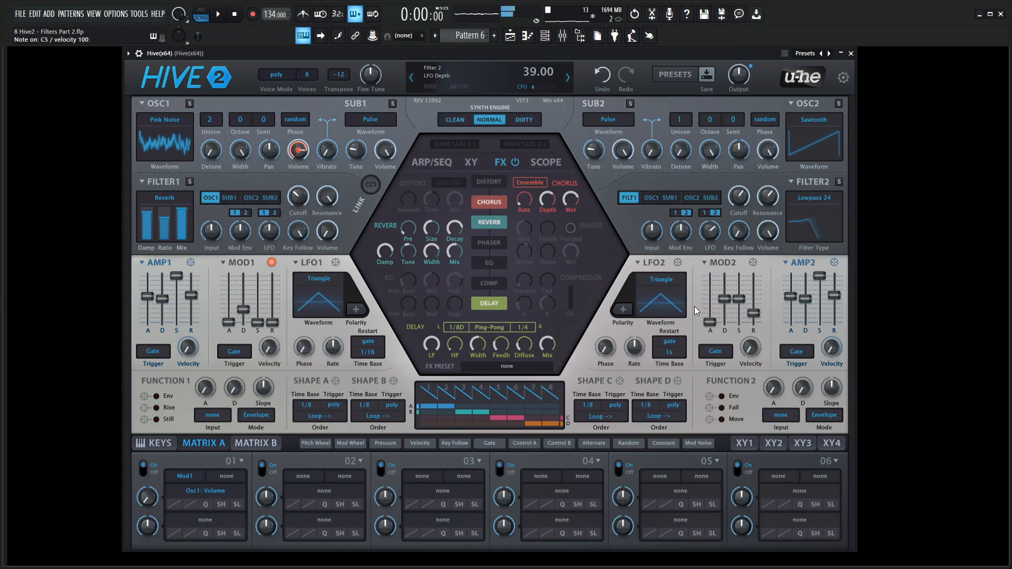
pyautogui.moveTo(637, 348); pyautogui.dragTo(638, 392)
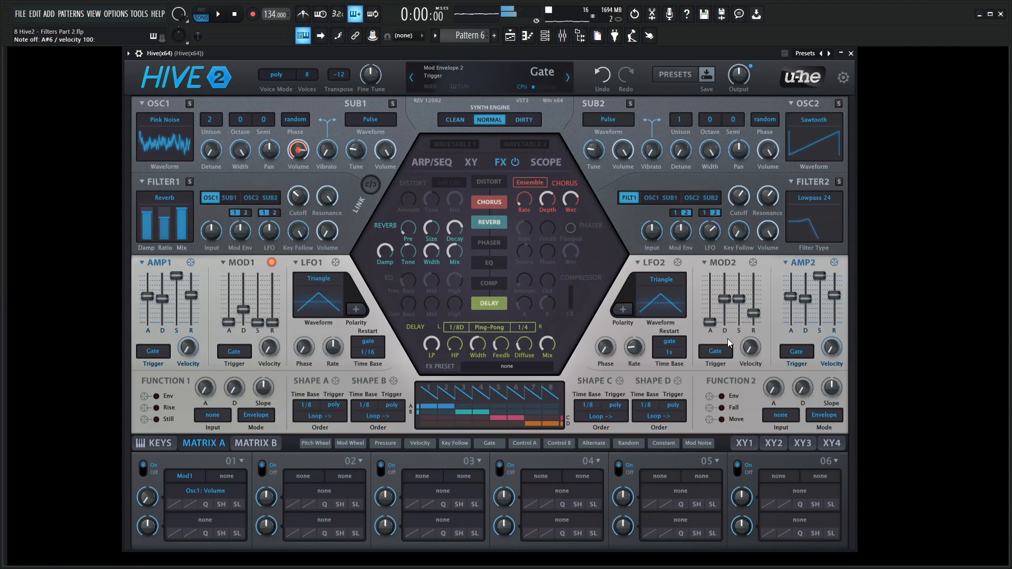
pyautogui.click(678, 342)
pyautogui.click(692, 347)
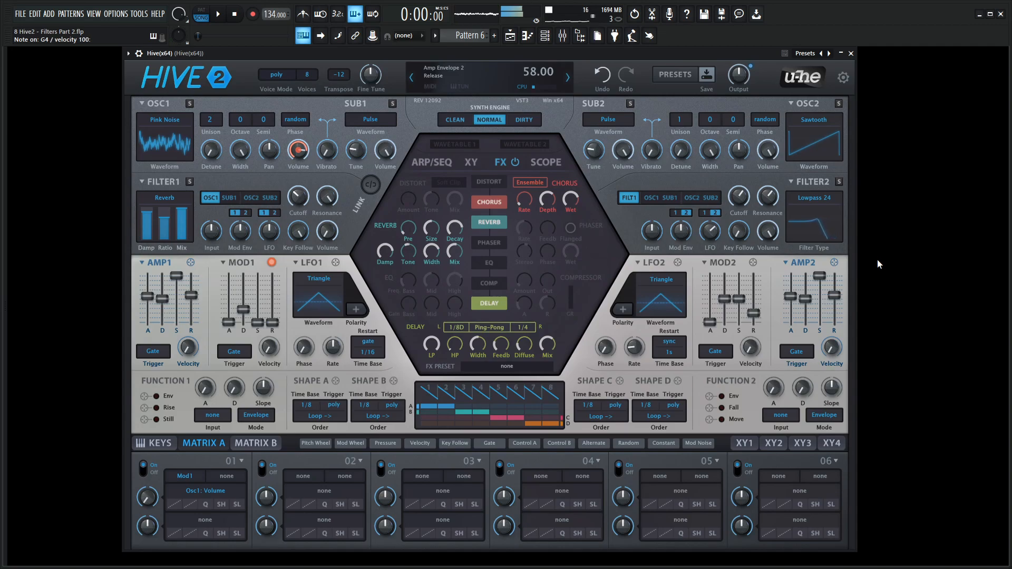
# Enable the compressor with 3.50 dB output, then reduce Filter 2's LFO depth and raise its resonance
pyautogui.click(488, 283)
pyautogui.moveTo(552, 290); pyautogui.dragTo(547, 271)
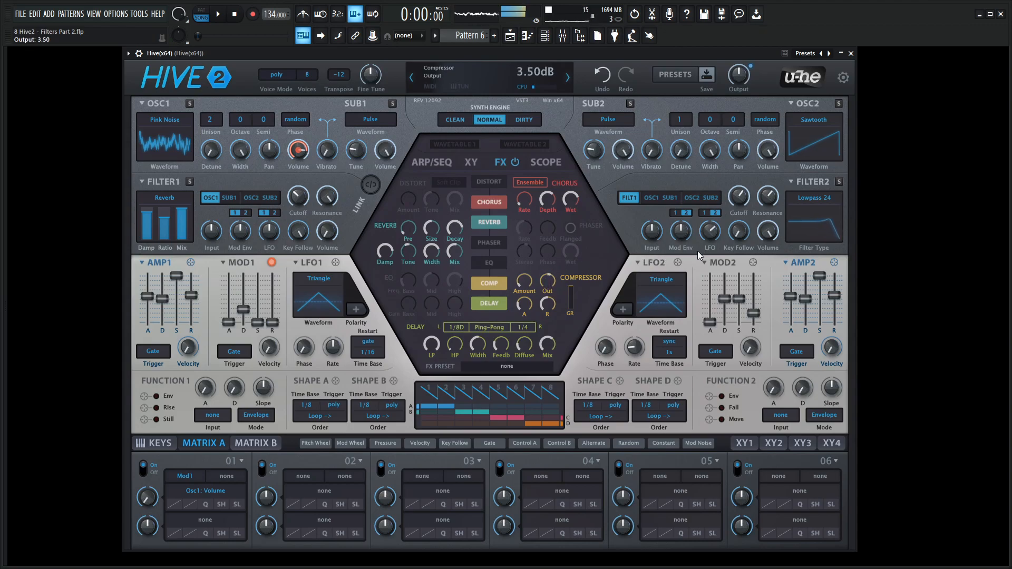
pyautogui.moveTo(707, 241); pyautogui.dragTo(707, 245)
pyautogui.moveTo(764, 199); pyautogui.dragTo(764, 189)
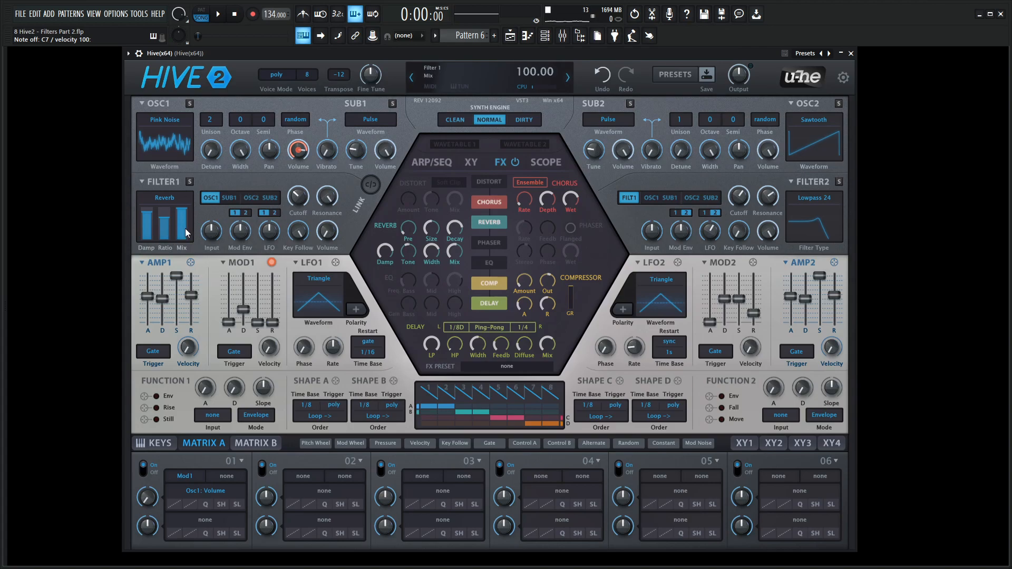
pyautogui.click(170, 201)
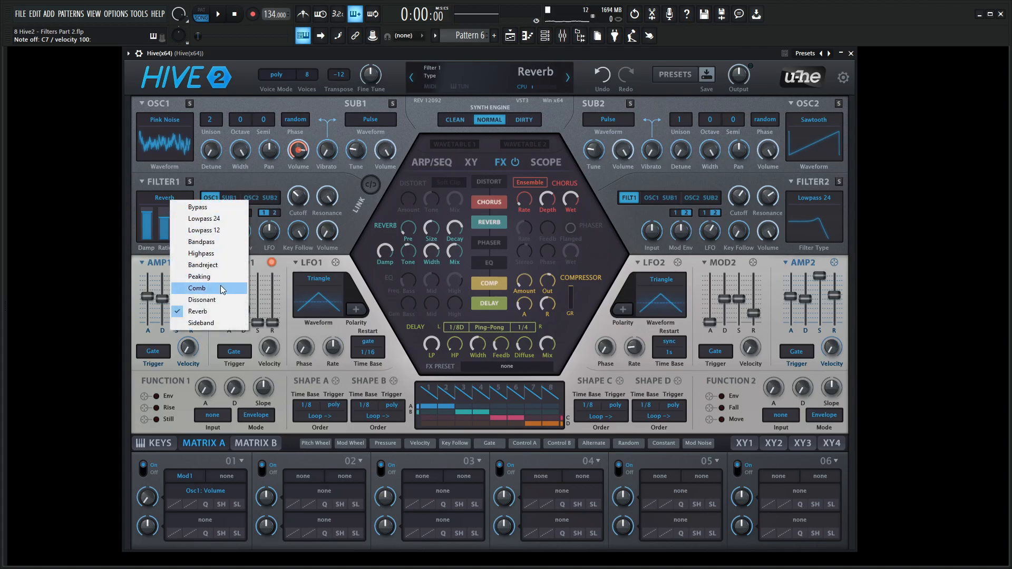
pyautogui.click(360, 222)
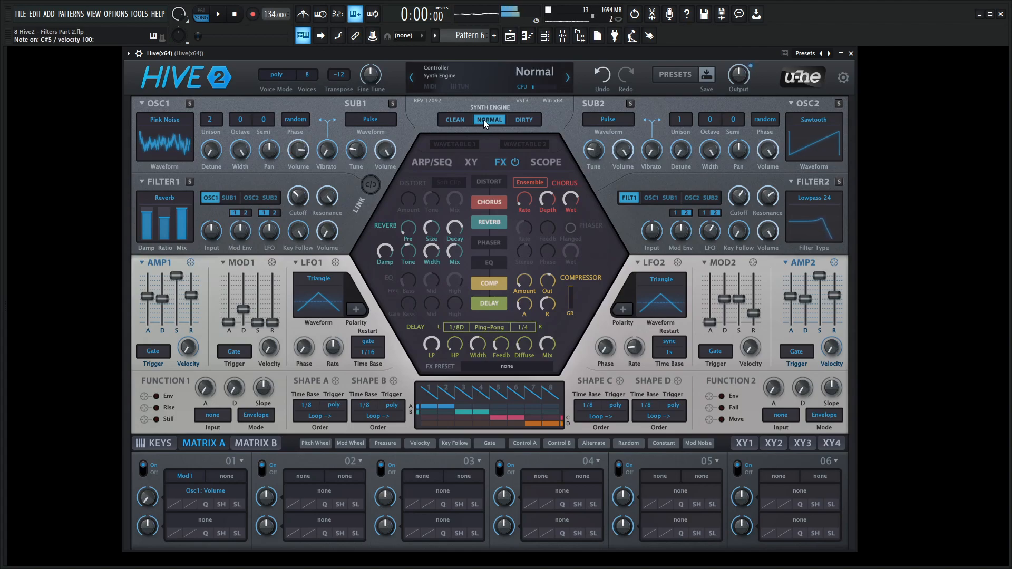
# Compare the Clean and Dirty synth engine modes while playing notes, ending on Dirty
pyautogui.click(464, 120)
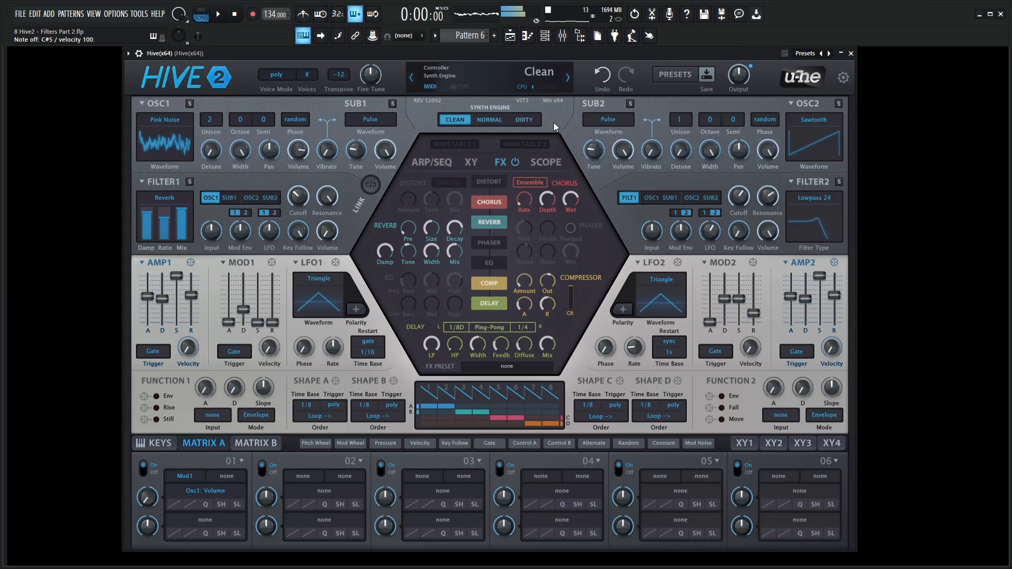
pyautogui.click(534, 122)
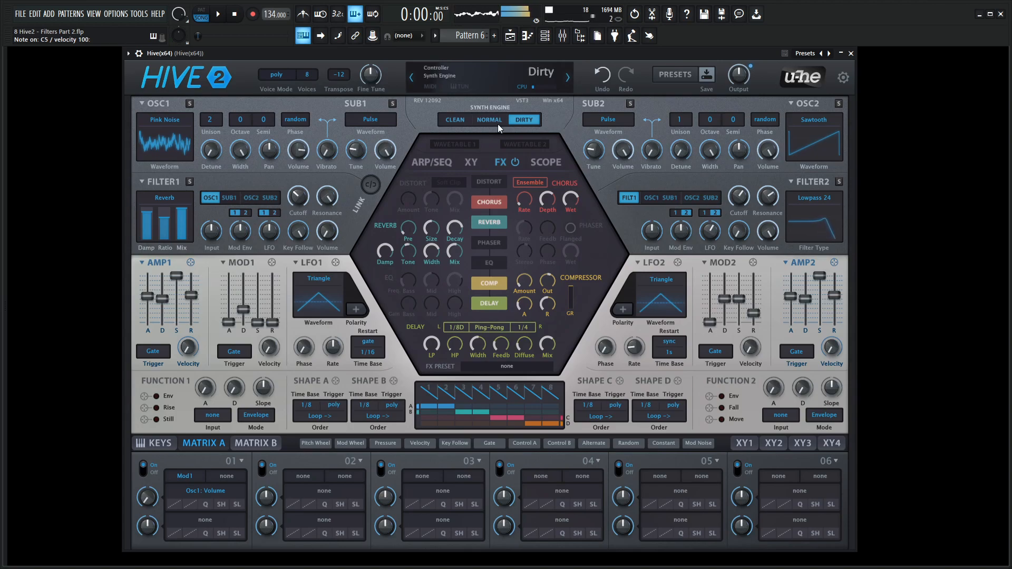
pyautogui.click(456, 122)
pyautogui.click(530, 122)
pyautogui.click(467, 120)
pyautogui.click(527, 123)
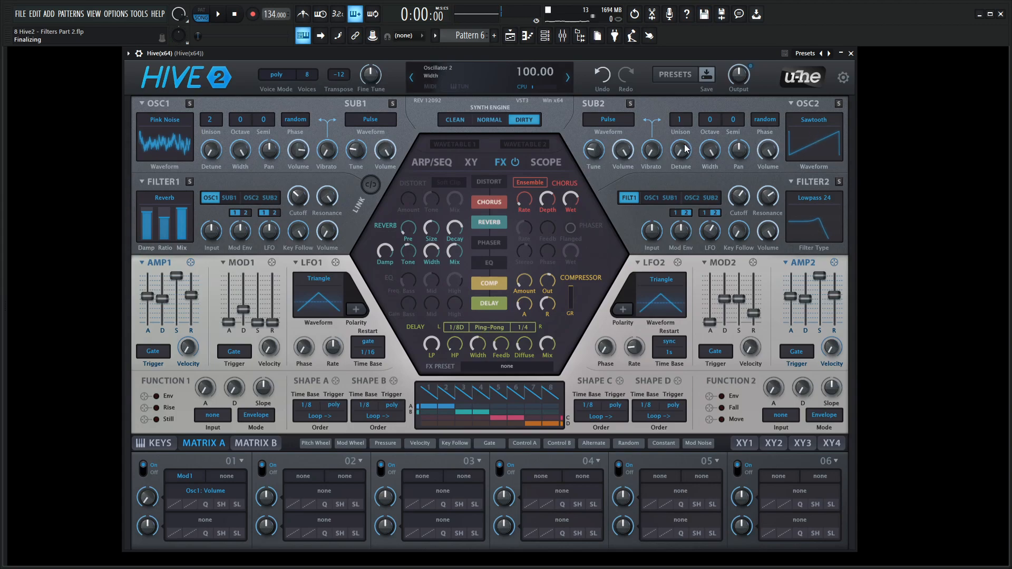
# Route Oscillator 2 into Filter 1, and set it to 7 unison voices, octave 1 and more detune
pyautogui.click(250, 200)
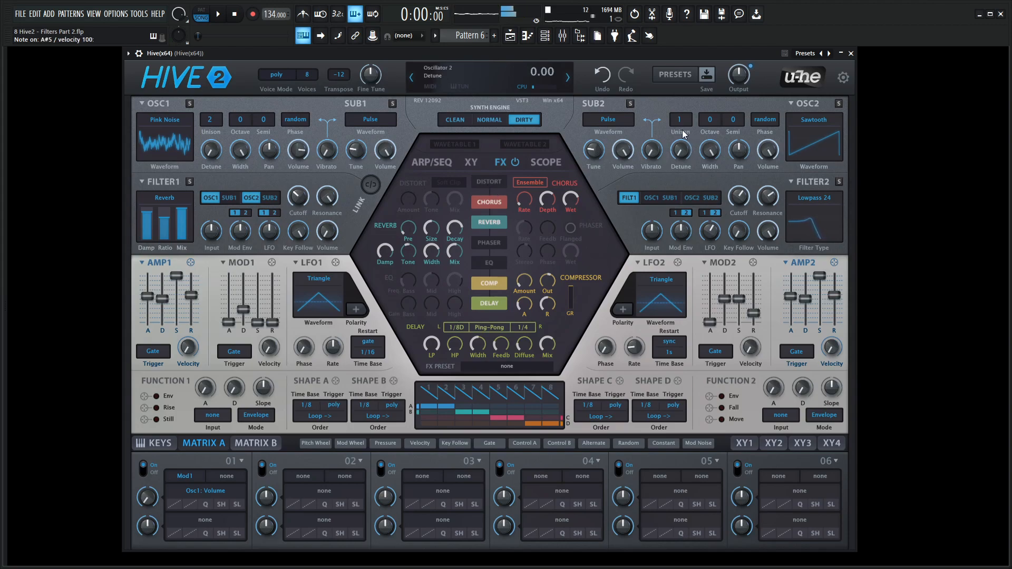
pyautogui.scroll(1, 713, 125)
pyautogui.scroll(4, 682, 124)
pyautogui.scroll(2, 680, 120)
pyautogui.moveTo(681, 152); pyautogui.dragTo(672, 98)
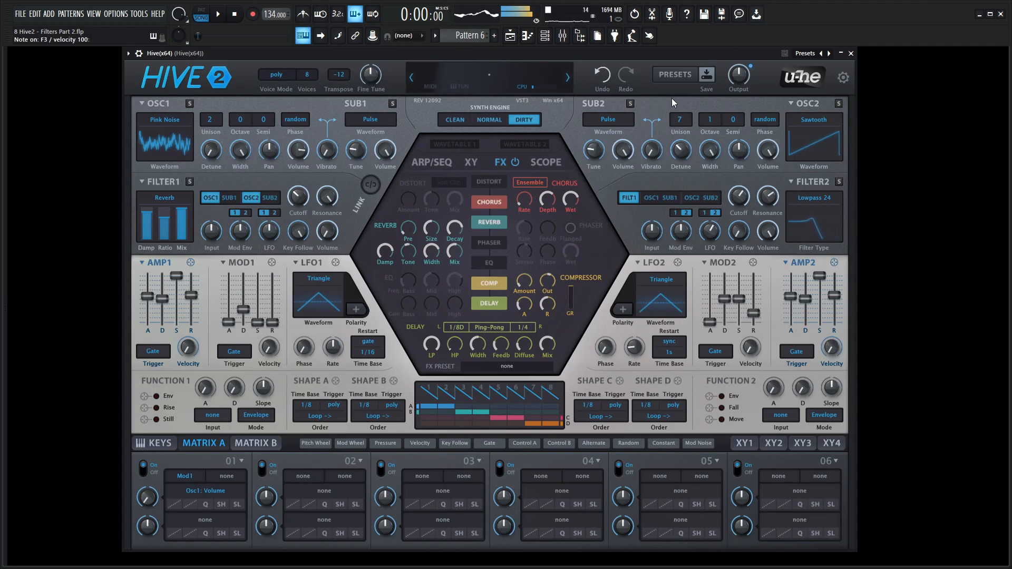
# Change Filter 1 to the Dissonant type and the synth engine to Clean
pyautogui.scroll(1, 170, 198)
pyautogui.scroll(-1, 171, 198)
pyautogui.scroll(-1, 171, 196)
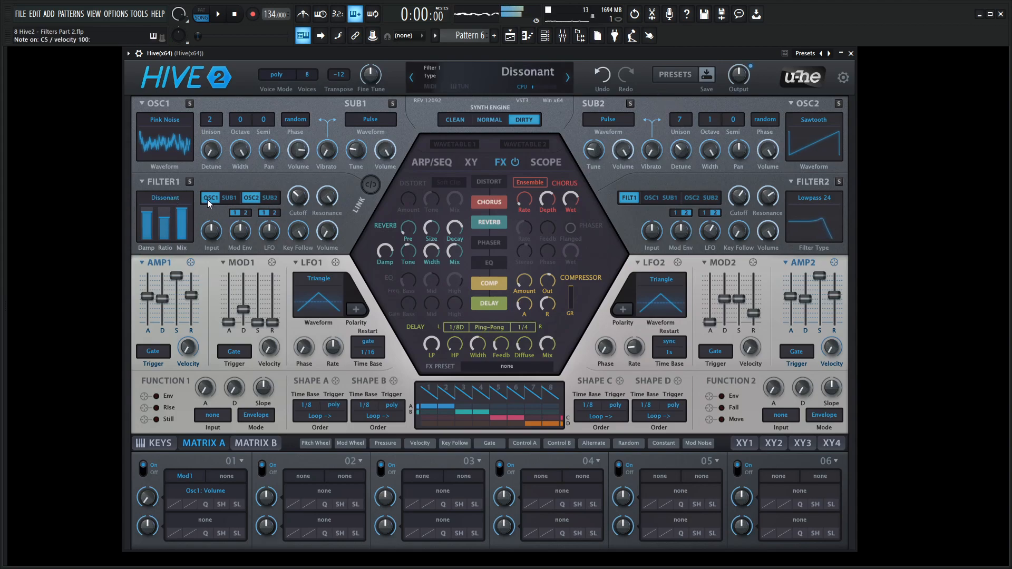
pyautogui.click(457, 120)
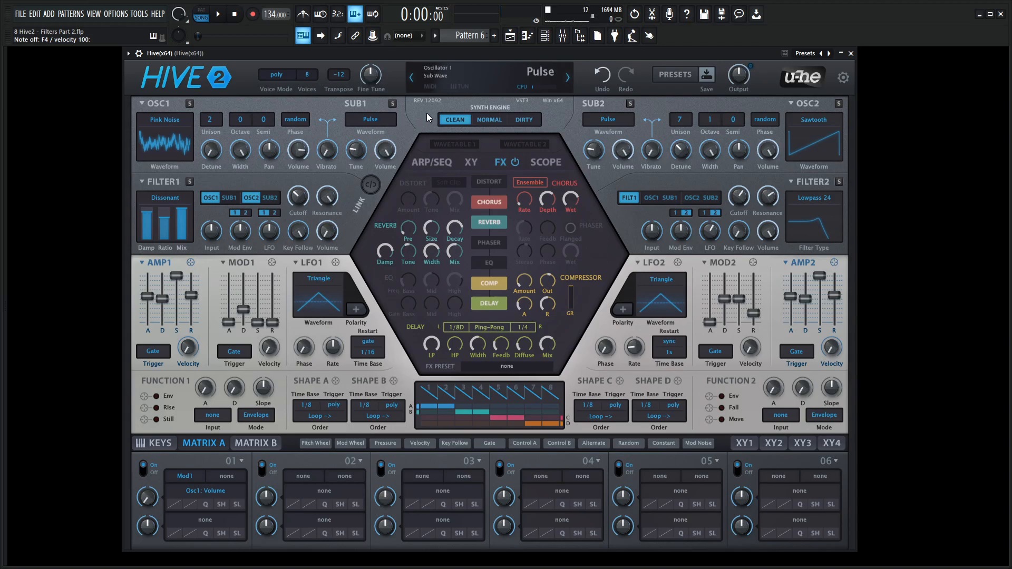
# Reset the synth to its initial patch and set Oscillator 1 to a Sine waveform
pyautogui.rightClick(500, 80)
pyautogui.click(501, 79)
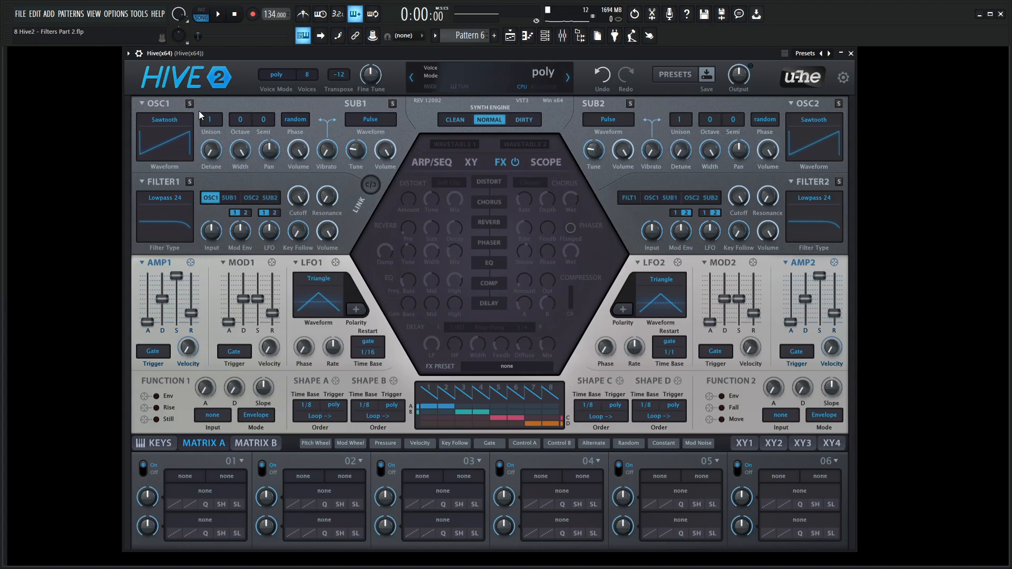
pyautogui.click(170, 121)
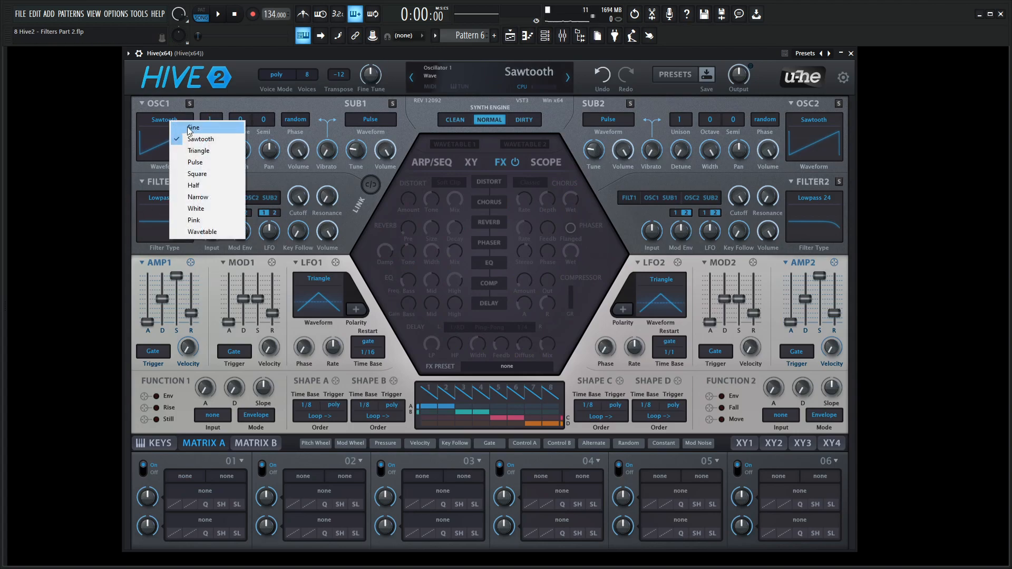
pyautogui.click(191, 128)
# Set Filter 1 to the Sideband type, lower its cutoff, raise its resonance to 67, and audition the sound
pyautogui.click(166, 202)
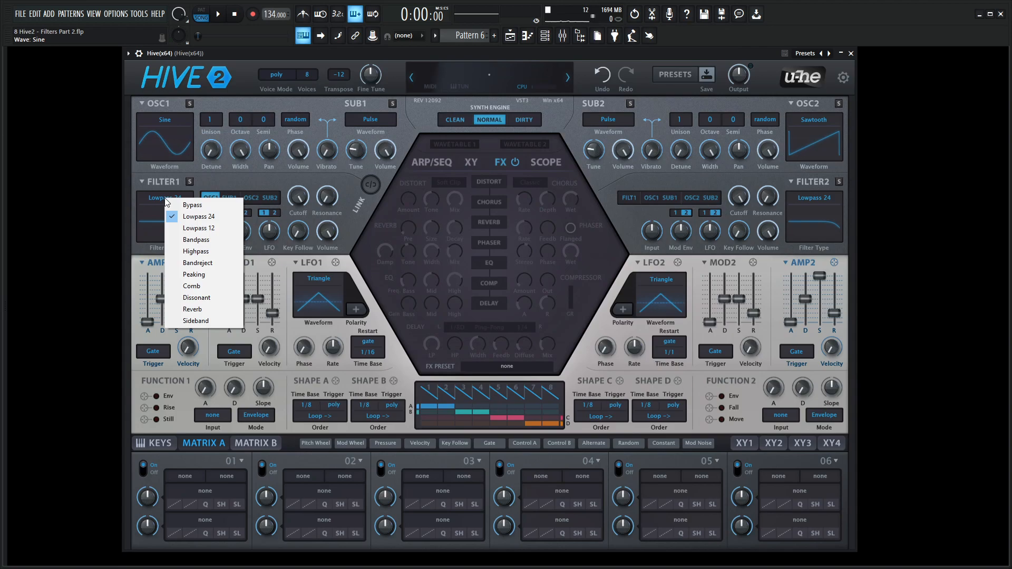
pyautogui.click(210, 323)
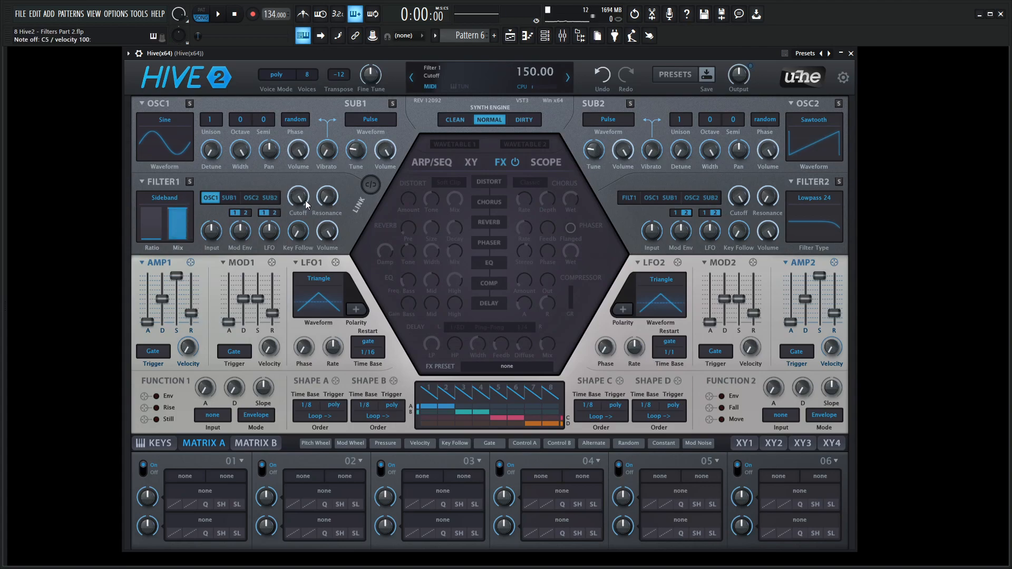
pyautogui.moveTo(299, 200); pyautogui.dragTo(305, 213)
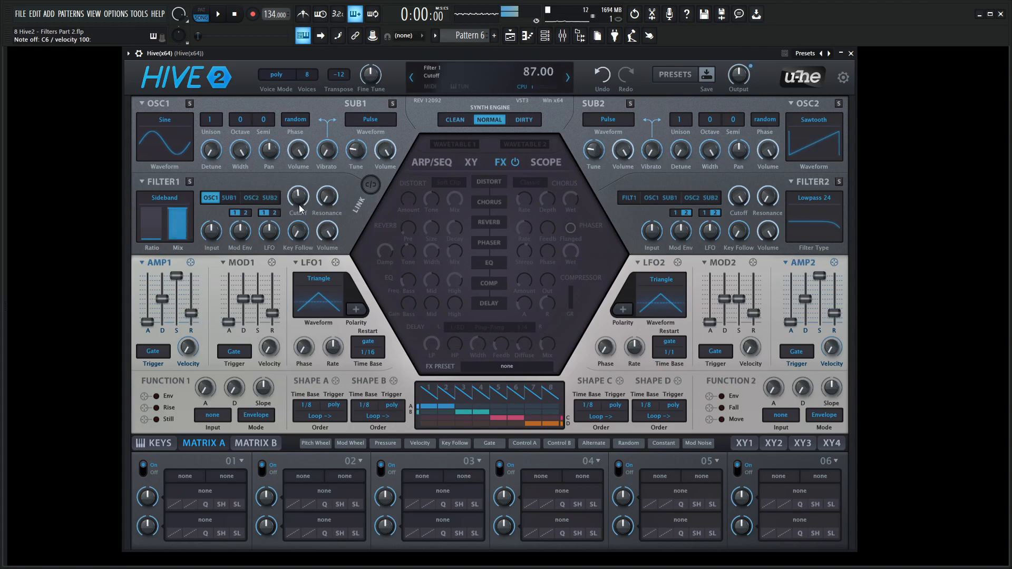
pyautogui.moveTo(300, 201)
pyautogui.mouseDown()
pyautogui.moveTo(311, 217)
pyautogui.moveTo(301, 190)
pyautogui.moveTo(299, 212)
pyautogui.mouseUp()
pyautogui.press('2')
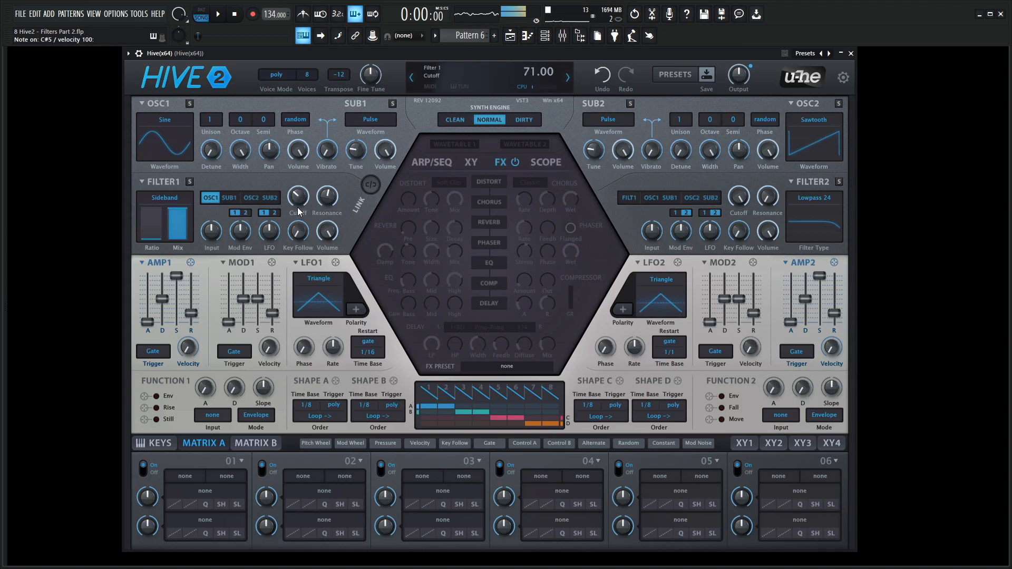
pyautogui.moveTo(299, 211); pyautogui.dragTo(328, 196)
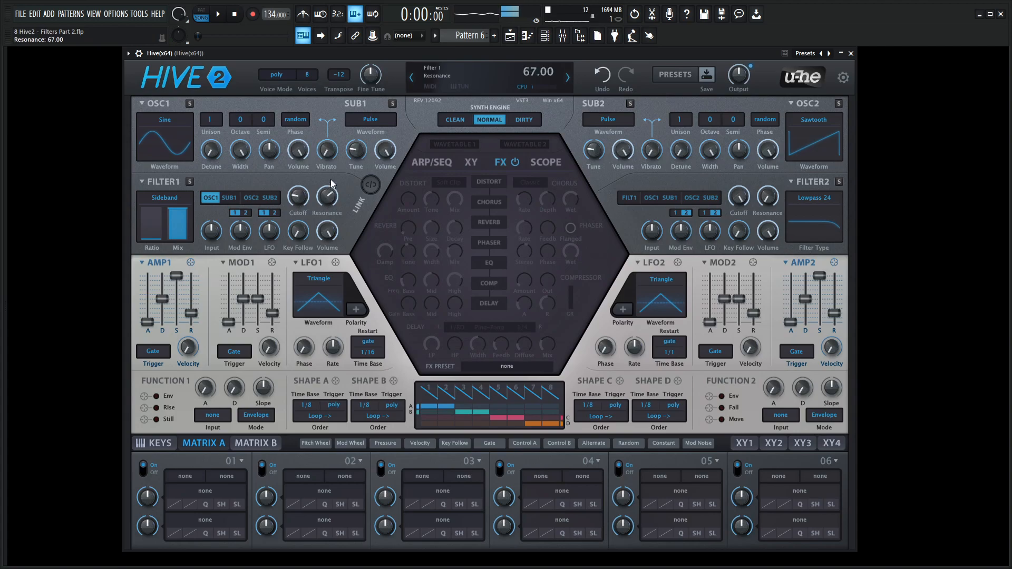
pyautogui.press('b')
# Set the transpose to 24 and adjust Filter 1's cutoff to 108 while playing notes
pyautogui.click(339, 74)
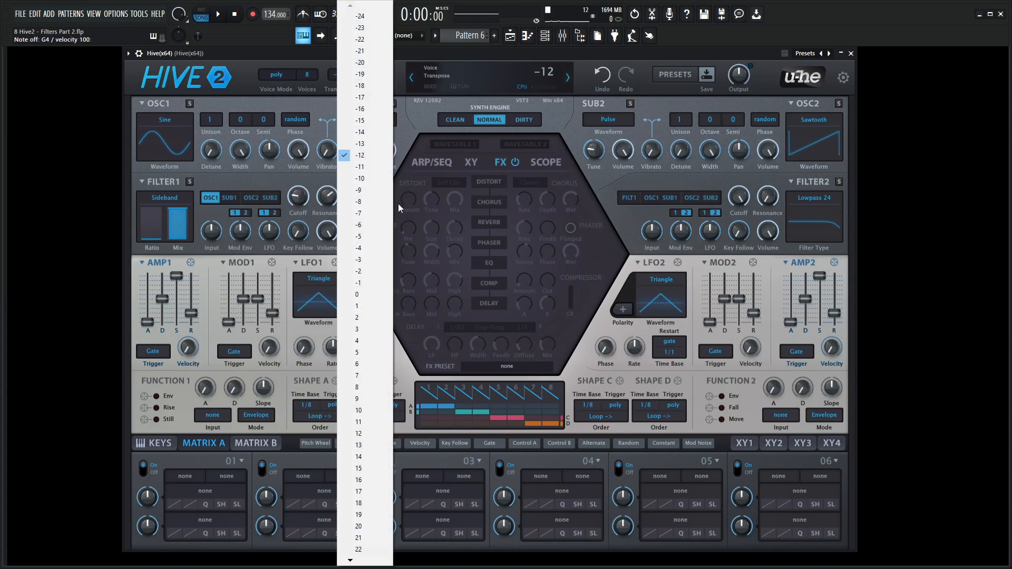
pyautogui.click(369, 561)
pyautogui.press('2')
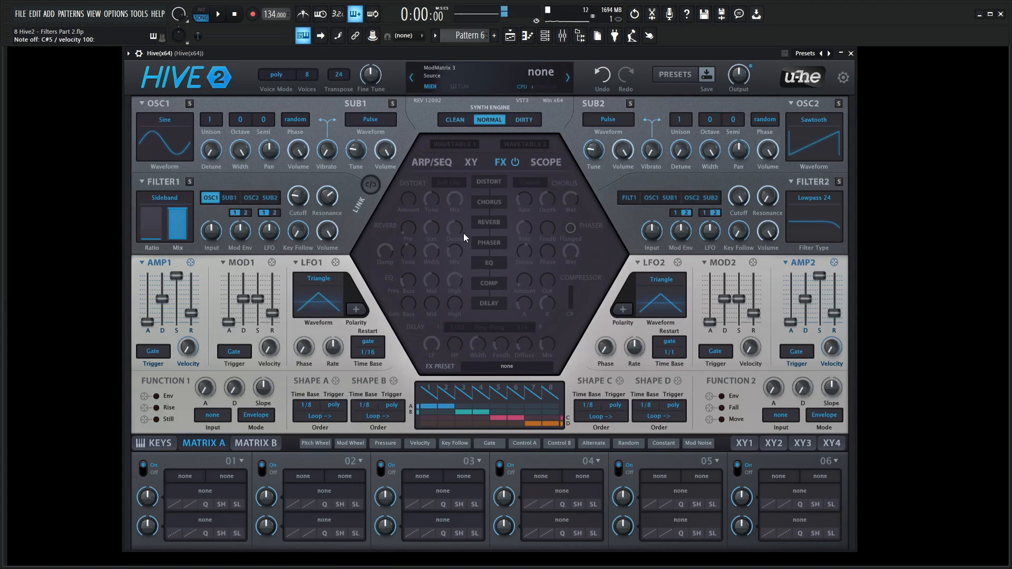
pyautogui.moveTo(298, 198)
pyautogui.mouseDown()
pyautogui.moveTo(305, 188)
pyautogui.moveTo(303, 205)
pyautogui.mouseUp()
pyautogui.press('q')
pyautogui.press('2')
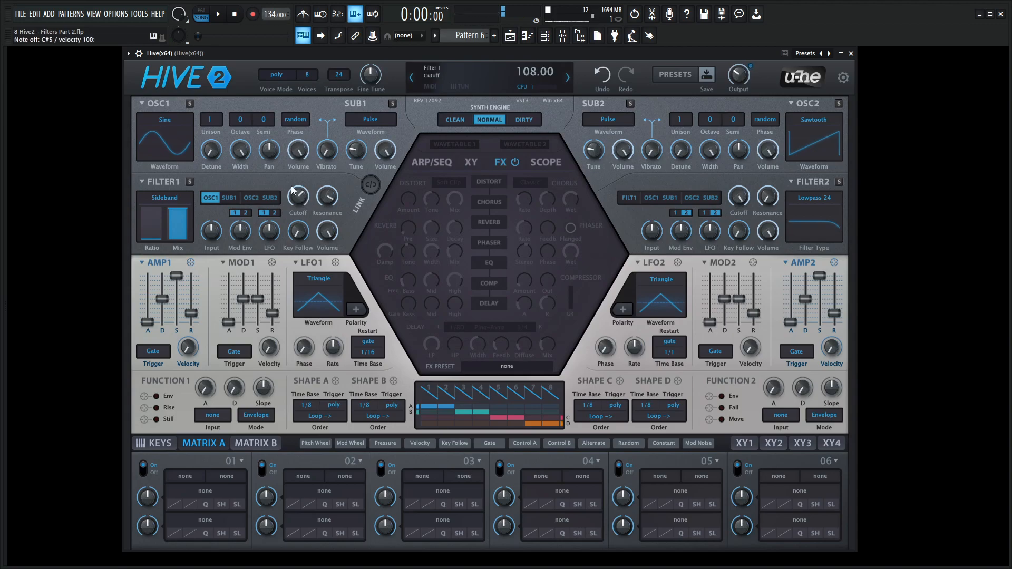
# Drop the Amp 1 sustain to minimum with a shorter decay, and raise Filter 1's cutoff to 120 while auditioning
pyautogui.moveTo(177, 280); pyautogui.dragTo(169, 306)
pyautogui.press('t')
pyautogui.press('b')
pyautogui.press('2')
pyautogui.moveTo(302, 198); pyautogui.dragTo(302, 195)
pyautogui.press('q')
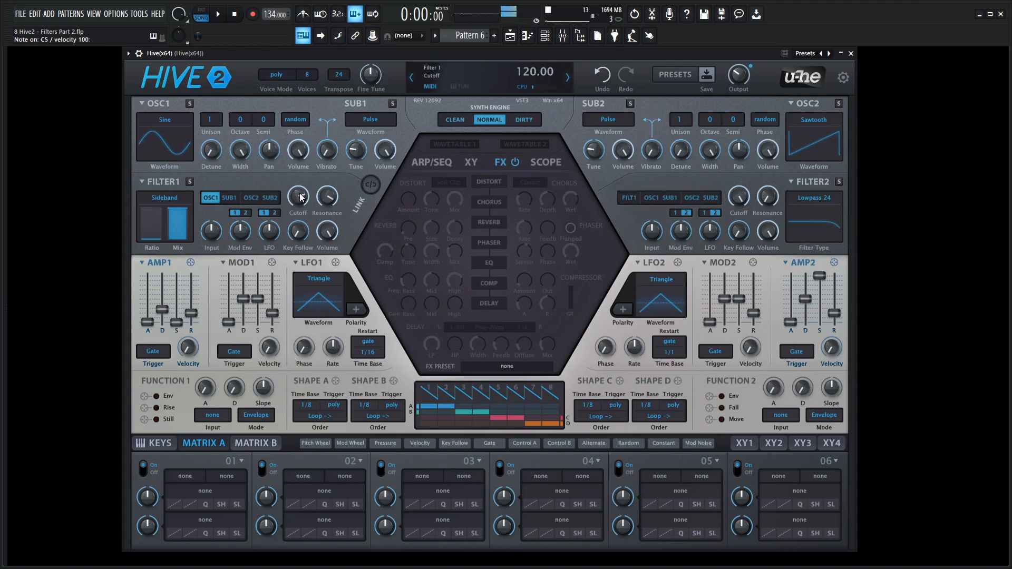
pyautogui.press('q')
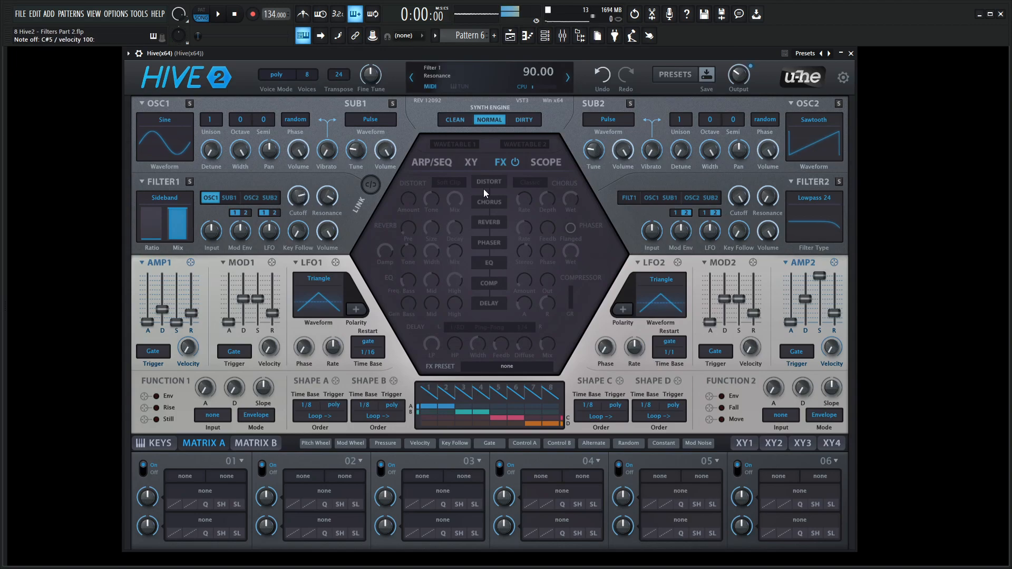
# Enable the compressor effect for the Sideband patch
pyautogui.click(472, 163)
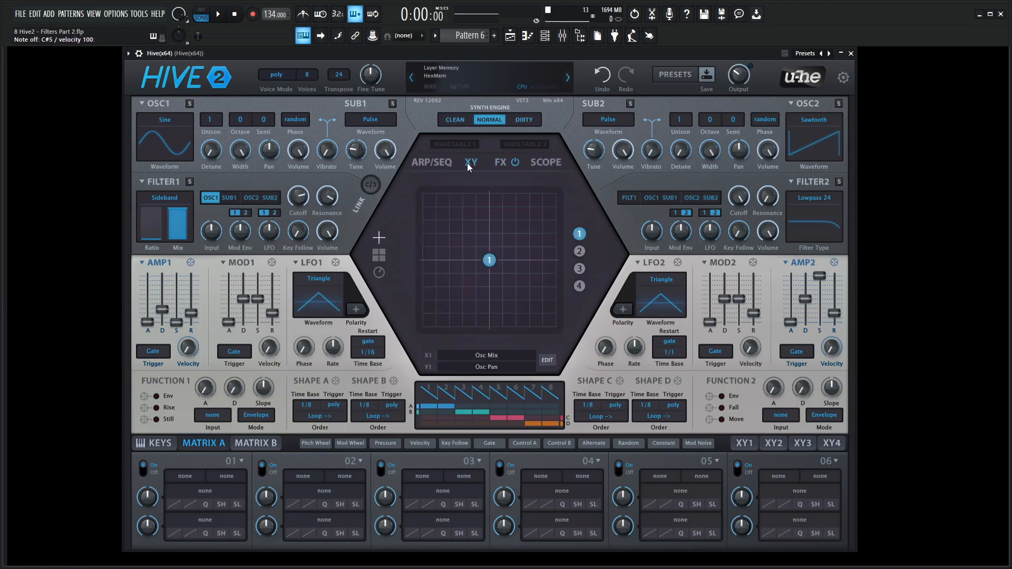
pyautogui.click(497, 166)
pyautogui.click(490, 283)
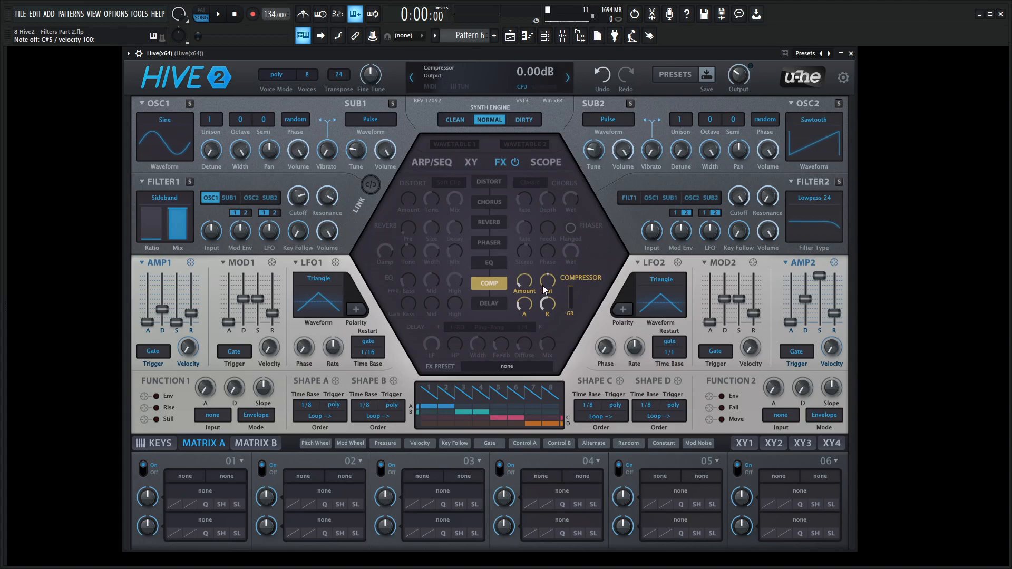
# Enable the reverb and delay effects alongside the compressor, and raise the delay's diffuse to 96
pyautogui.moveTo(525, 270)
pyautogui.mouseDown()
pyautogui.moveTo(542, 291)
pyautogui.moveTo(524, 273)
pyautogui.mouseUp()
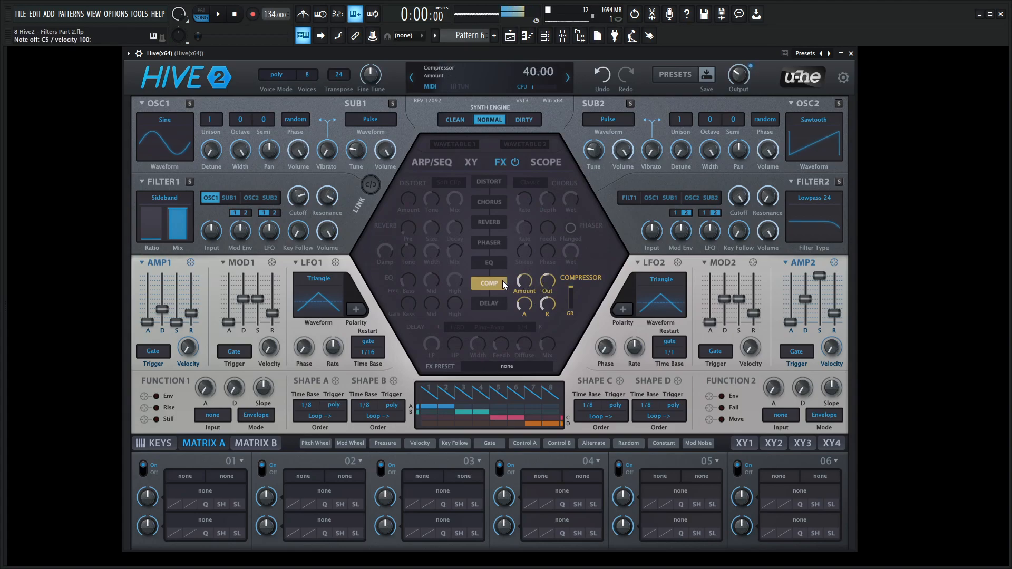
pyautogui.click(491, 223)
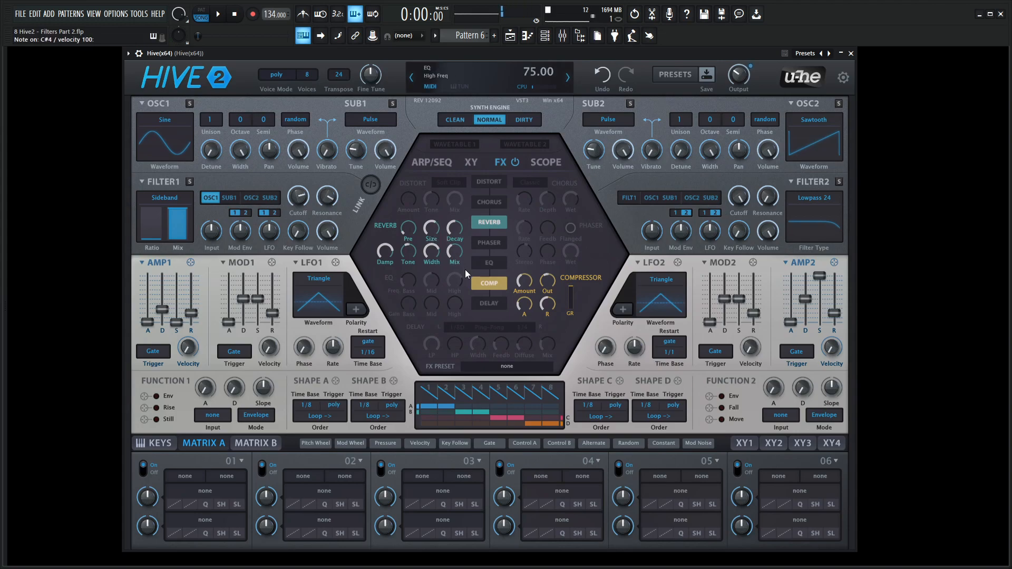
pyautogui.click(503, 307)
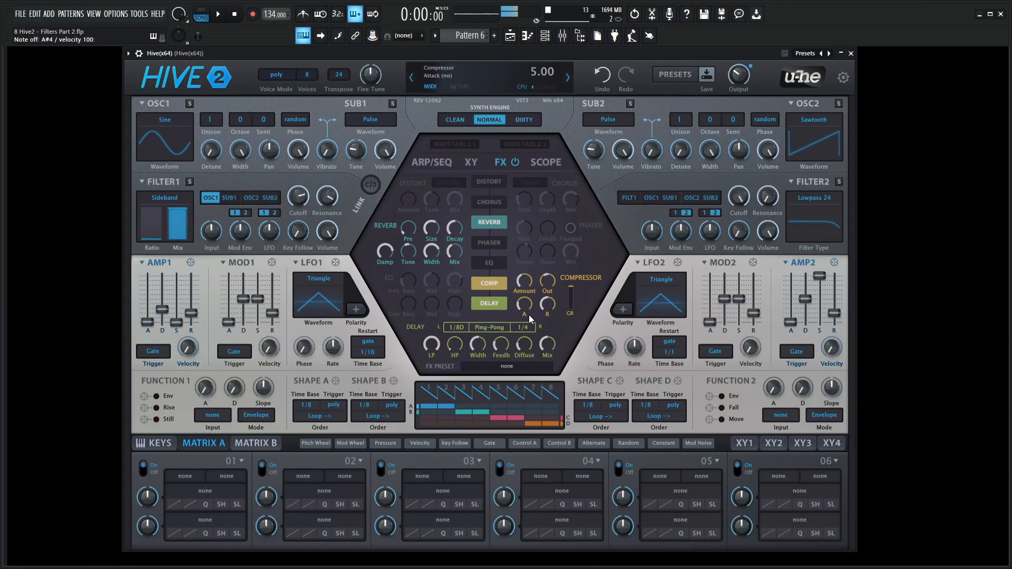
pyautogui.moveTo(743, 76)
pyautogui.mouseDown()
pyautogui.moveTo(746, 65)
pyautogui.moveTo(729, 71)
pyautogui.mouseUp()
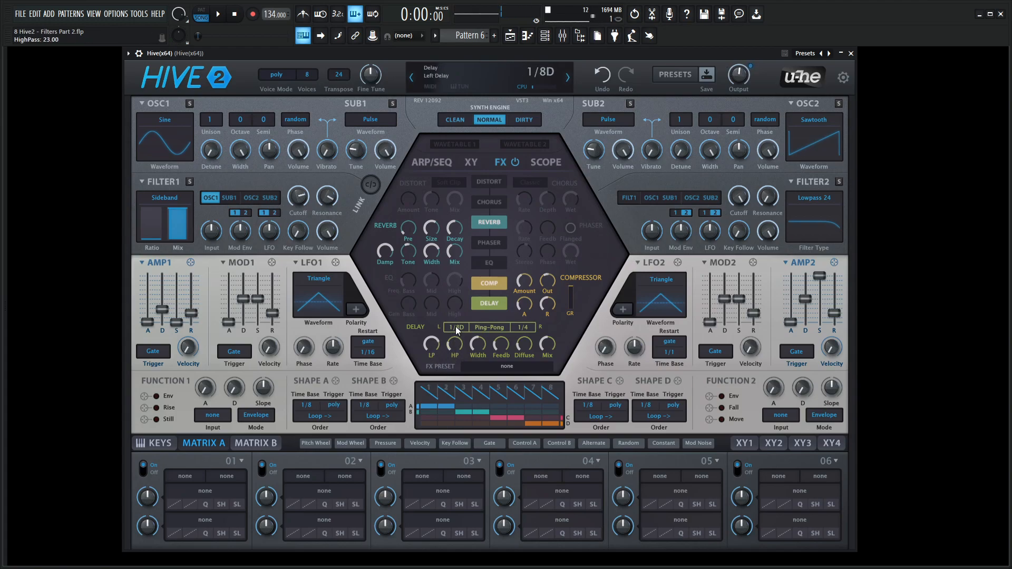
pyautogui.moveTo(515, 351); pyautogui.dragTo(513, 264)
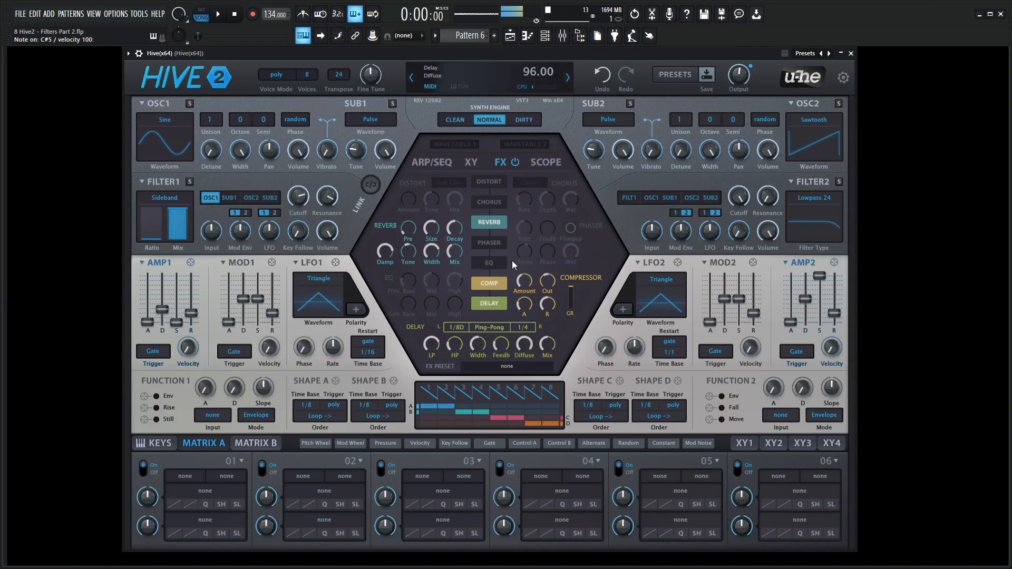
# Turn on the arpeggiator with a range of 2 octaves and start playback to audition it
pyautogui.click(432, 162)
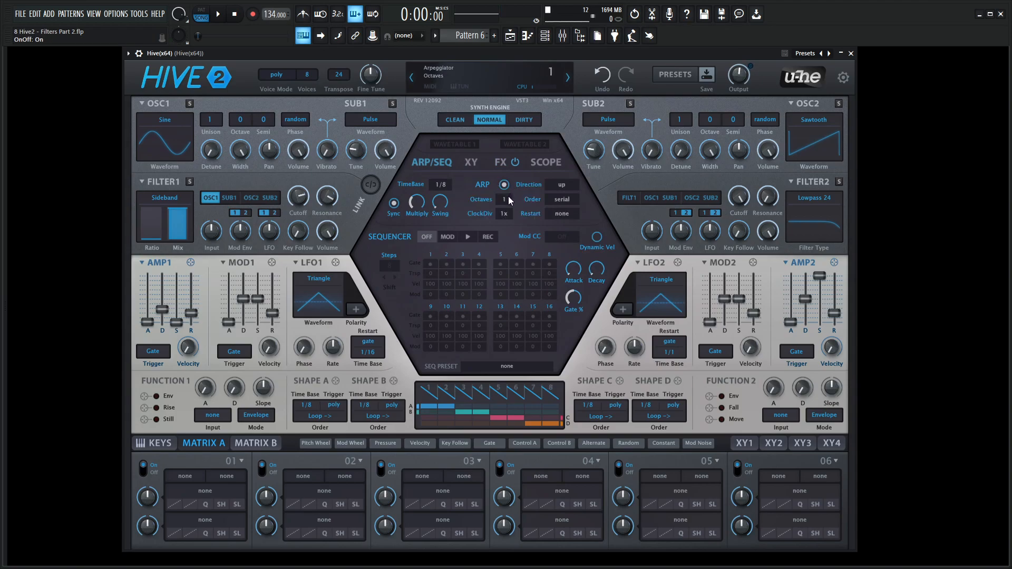
pyautogui.press('space')
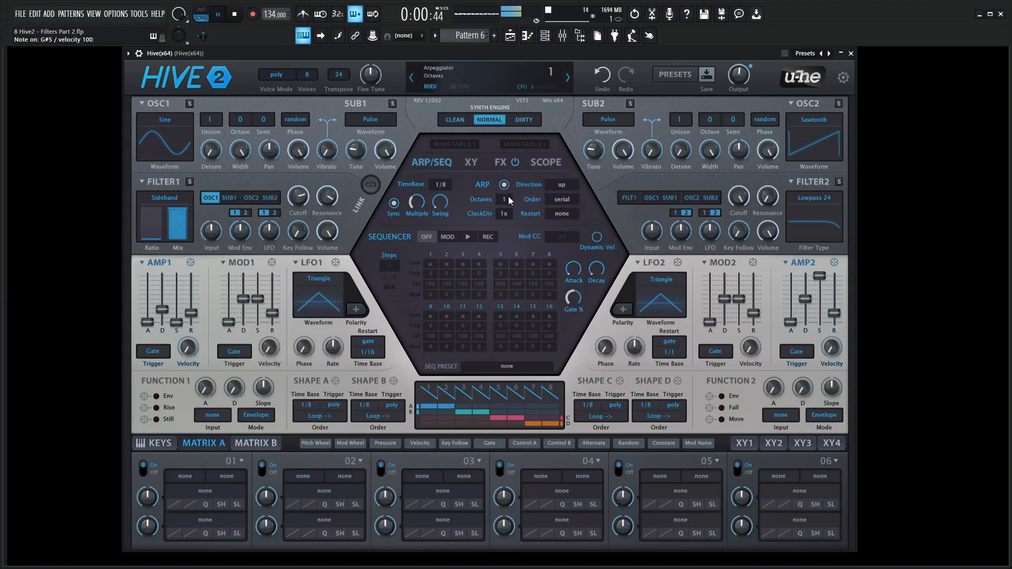
pyautogui.scroll(1, 511, 200)
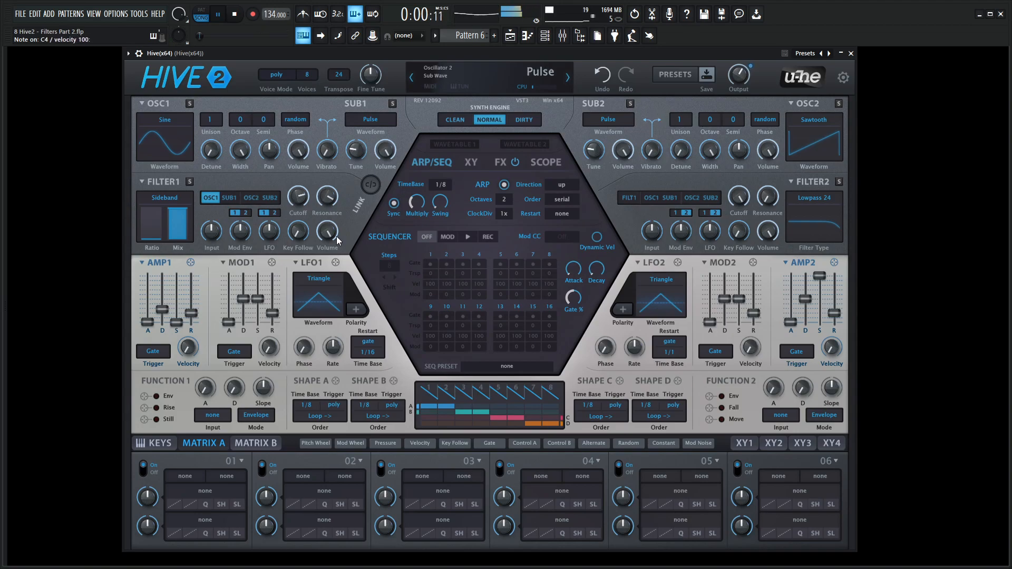
# Set the Amp 1 decay to 34 while the arpeggio plays, then stop playback
pyautogui.moveTo(166, 310); pyautogui.dragTo(170, 306)
pyautogui.scroll(-1, 167, 307)
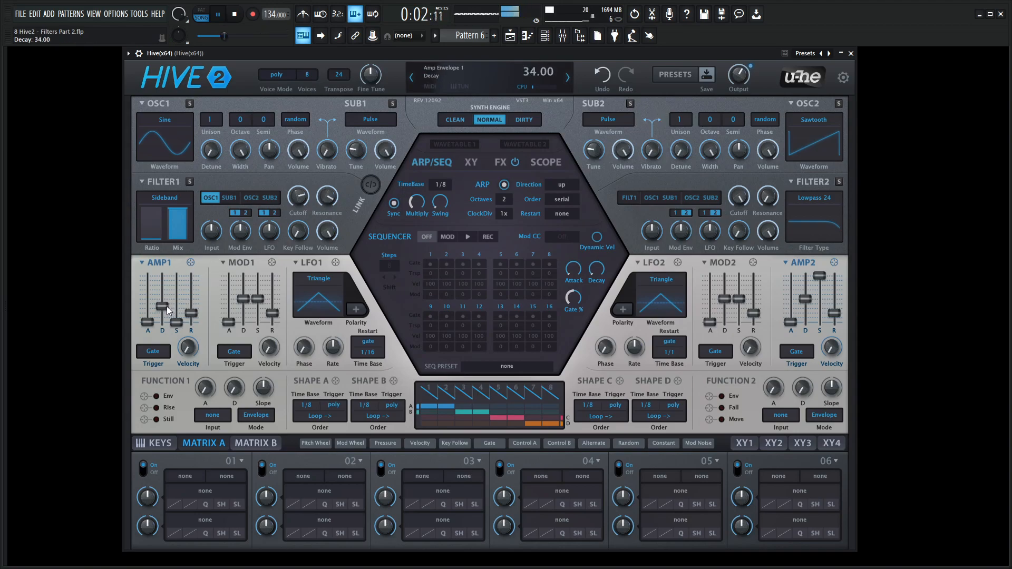
pyautogui.press('space')
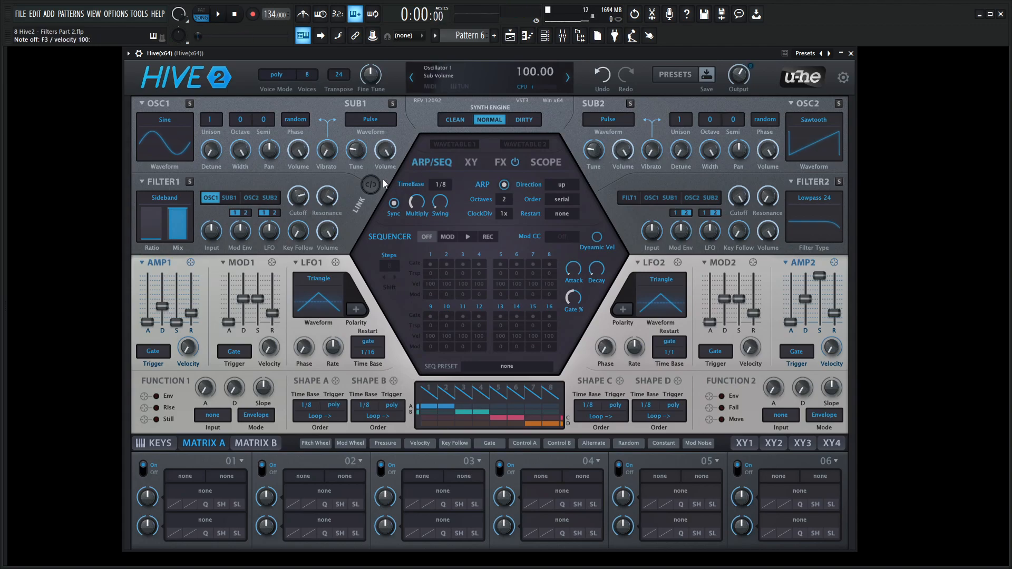
# Route Filter 1 into Filter 2 and copy the Amp 1 envelope settings to Amp 2
pyautogui.click(629, 198)
pyautogui.press('b')
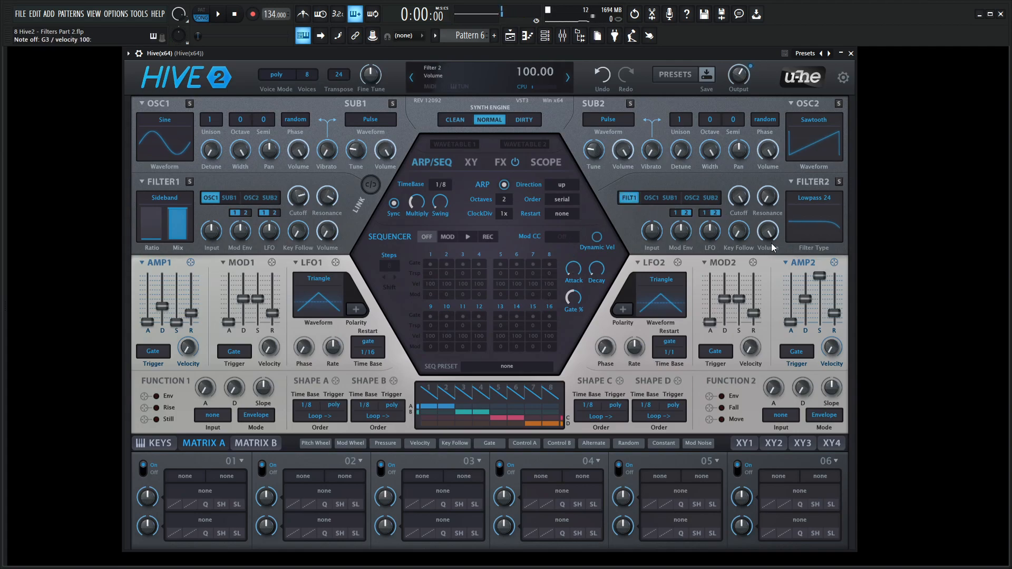
pyautogui.click(149, 264)
pyautogui.click(158, 270)
pyautogui.click(784, 264)
pyautogui.click(793, 281)
# Lower Filter 2's cutoff, set its envelope depth to 34, adjust its resonance, and audition the arpeggio
pyautogui.moveTo(738, 197); pyautogui.dragTo(751, 240)
pyautogui.moveTo(684, 236); pyautogui.dragTo(689, 218)
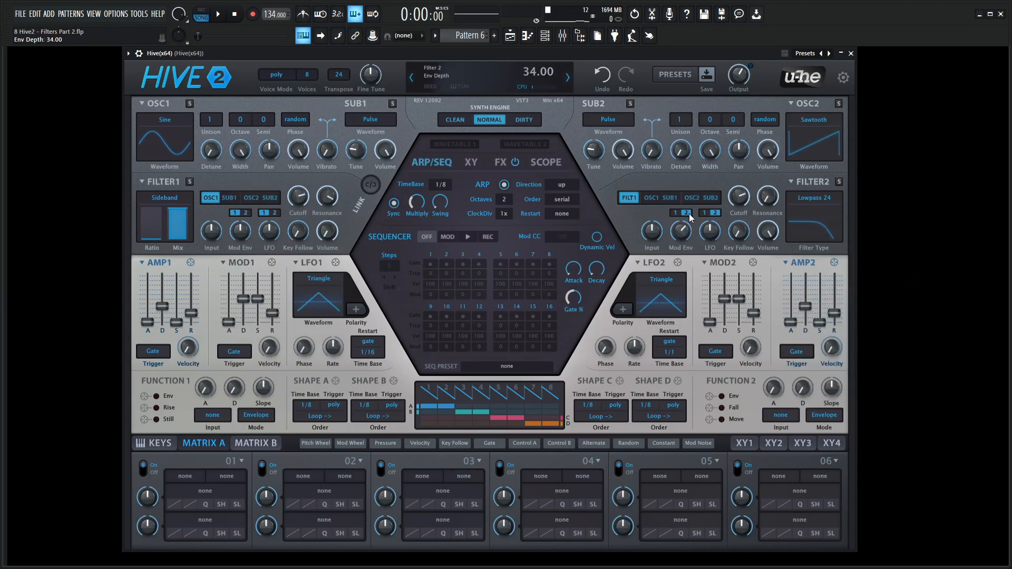
pyautogui.moveTo(766, 202); pyautogui.dragTo(745, 218)
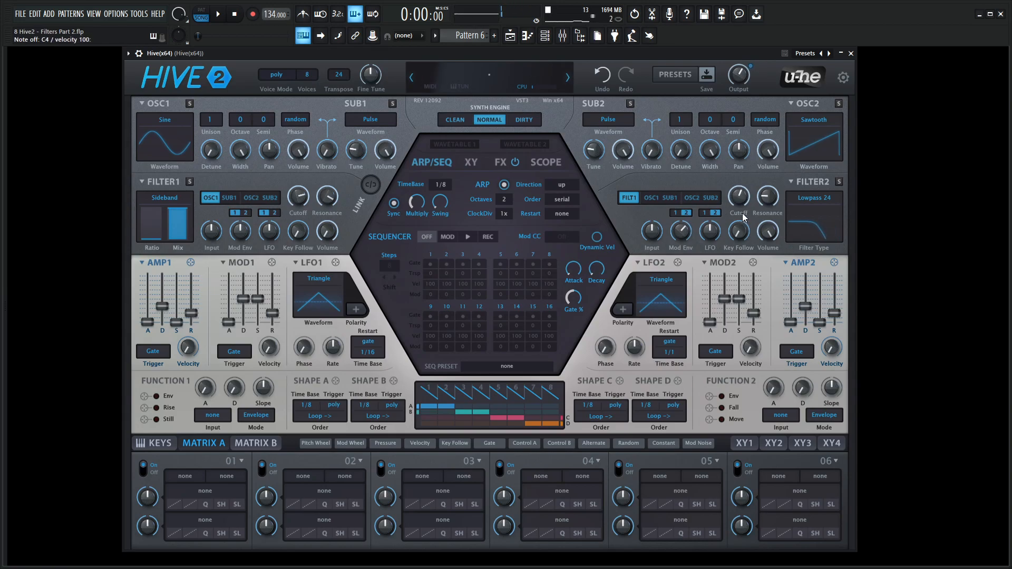
pyautogui.press('space')
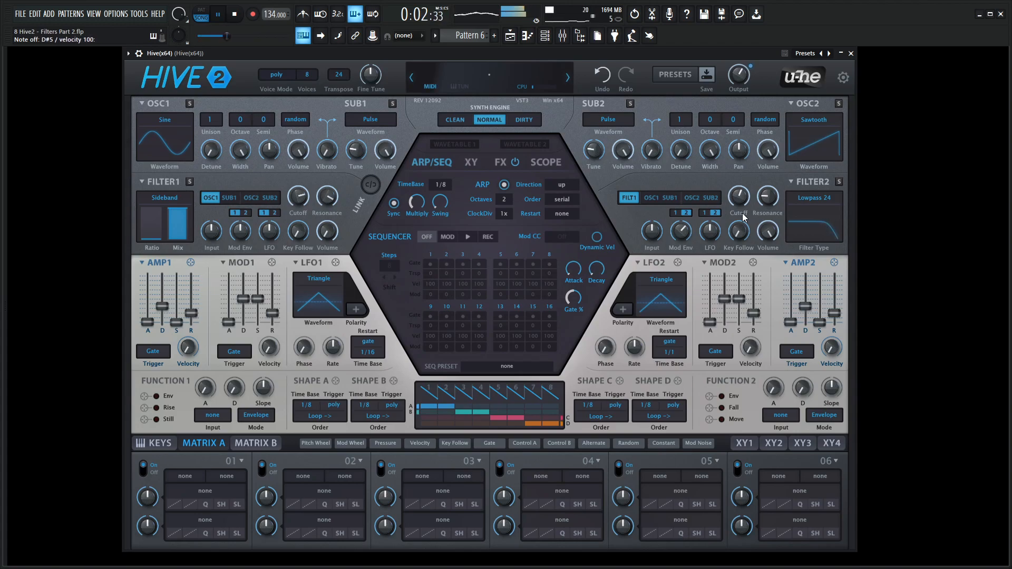
pyautogui.press('space')
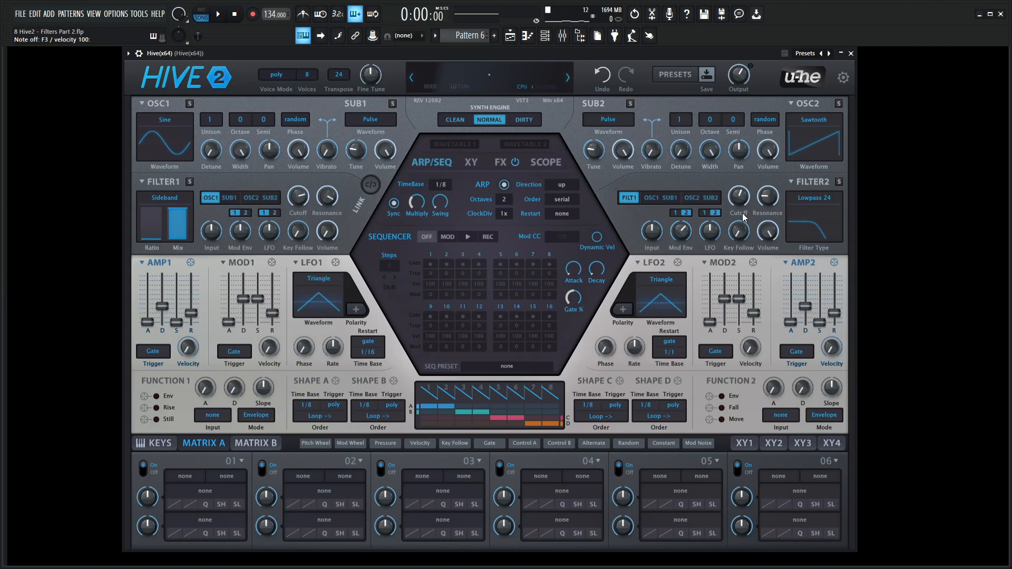
# Raise Filter 1's ratio and assign LFO 1 to modulate it with a depth of 50
pyautogui.moveTo(155, 238)
pyautogui.mouseDown()
pyautogui.moveTo(154, 212)
pyautogui.moveTo(157, 237)
pyautogui.mouseUp()
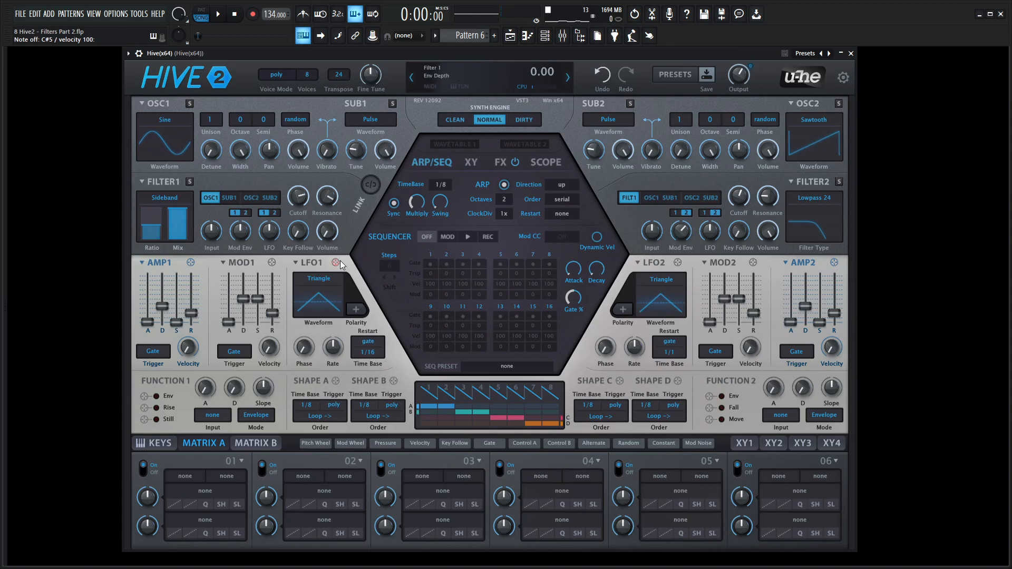
pyautogui.moveTo(336, 262); pyautogui.dragTo(160, 187)
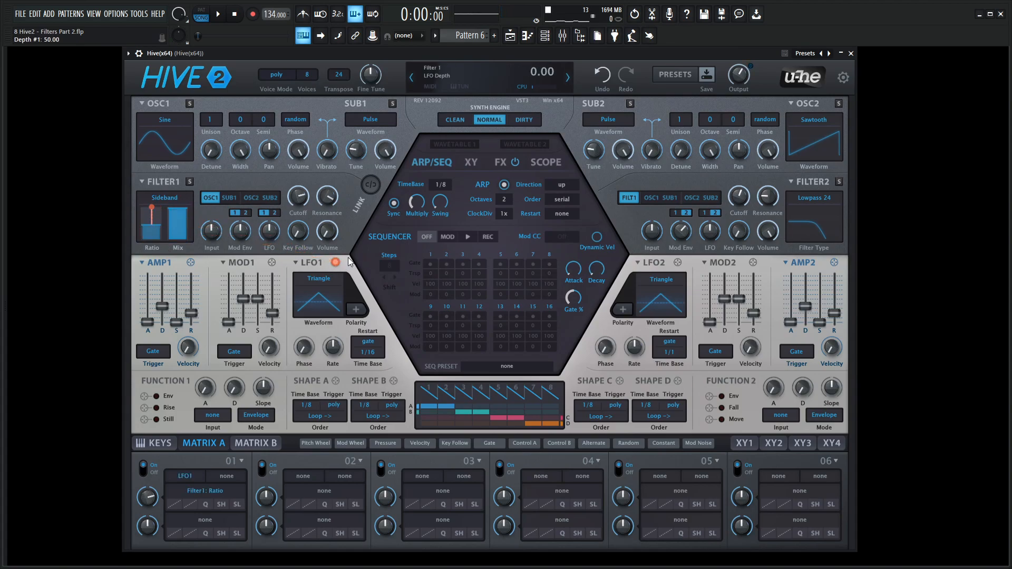
pyautogui.press('z')
# Turn off the arpeggiator and raise the sustain of both the Amp 1 and Amp 2 envelopes
pyautogui.moveTo(176, 322); pyautogui.dragTo(176, 297)
pyautogui.click(503, 184)
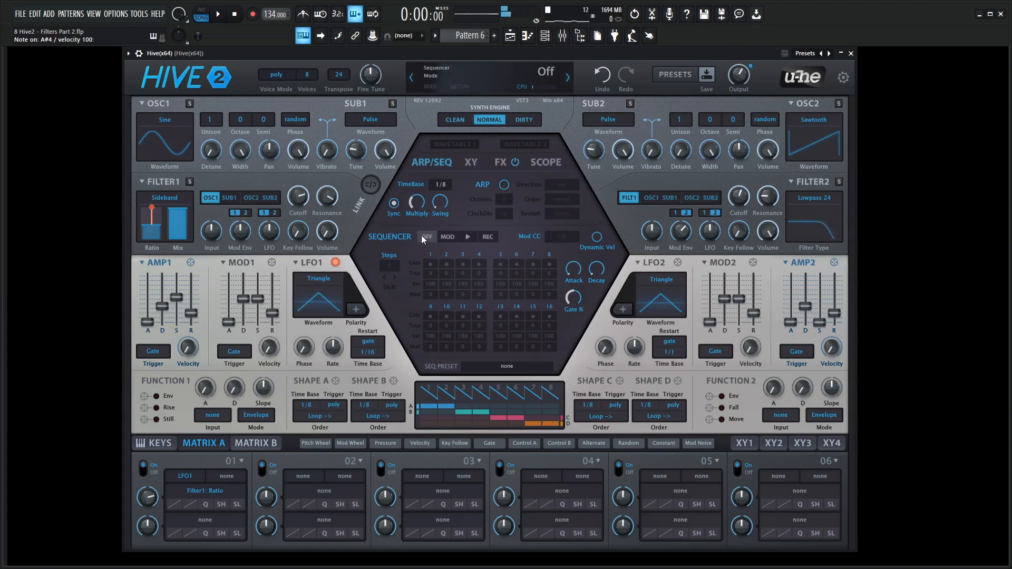
pyautogui.moveTo(820, 322); pyautogui.dragTo(809, 296)
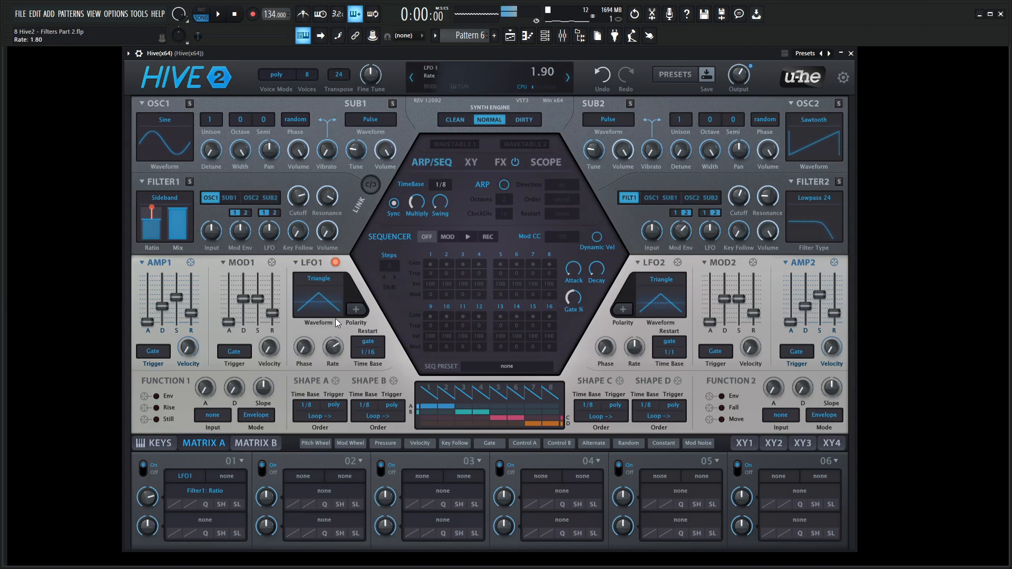
# Raise LFO 1's rate to 4.70 and vary Filter 1's ratio while auditioning the modulation
pyautogui.moveTo(337, 297); pyautogui.dragTo(337, 281)
pyautogui.doubleClick(334, 349)
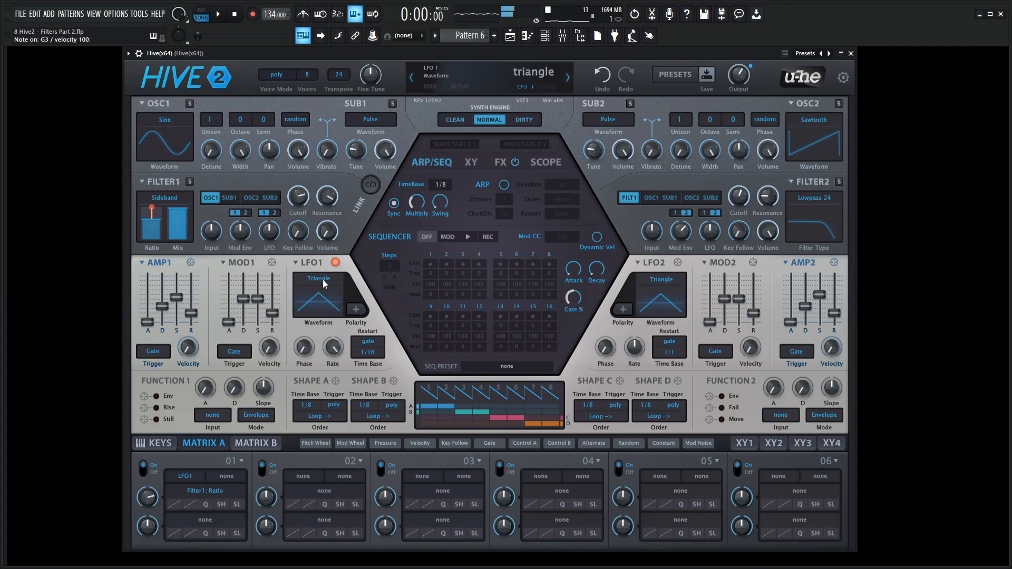
pyautogui.moveTo(151, 229); pyautogui.dragTo(153, 248)
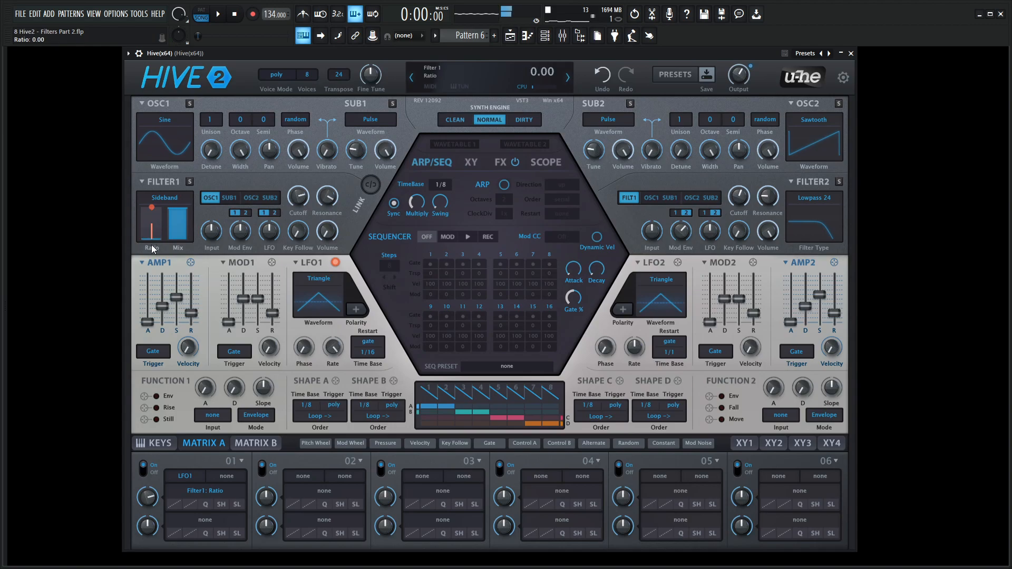
pyautogui.moveTo(154, 202); pyautogui.dragTo(158, 187)
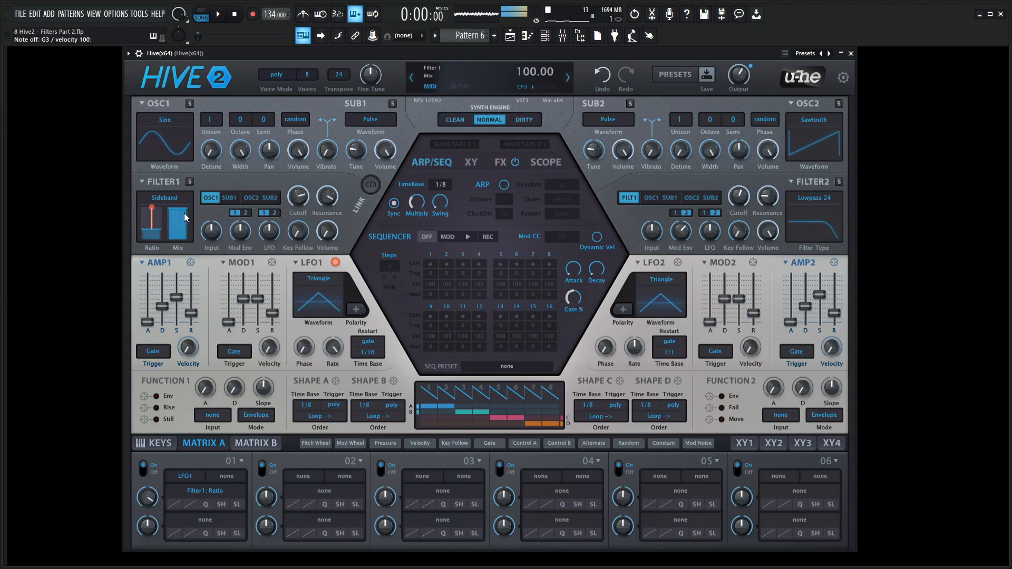
pyautogui.moveTo(333, 346); pyautogui.dragTo(332, 376)
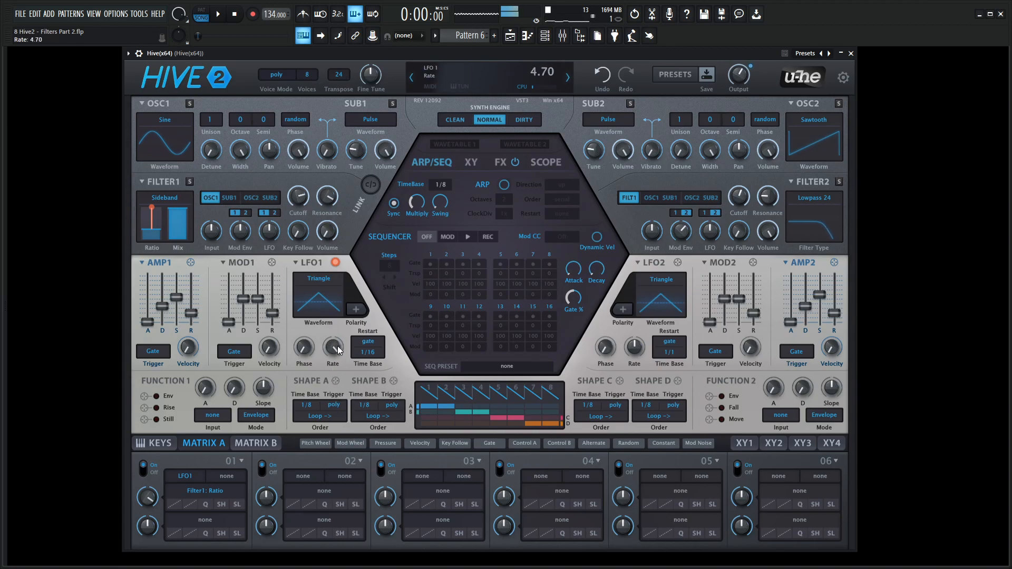
# Set the LFO 1 modulation depth to 0 and modulate Filter 1's ratio with Mod 1, using minimum sustain and a decay of 34
pyautogui.scroll(-2, 336, 350)
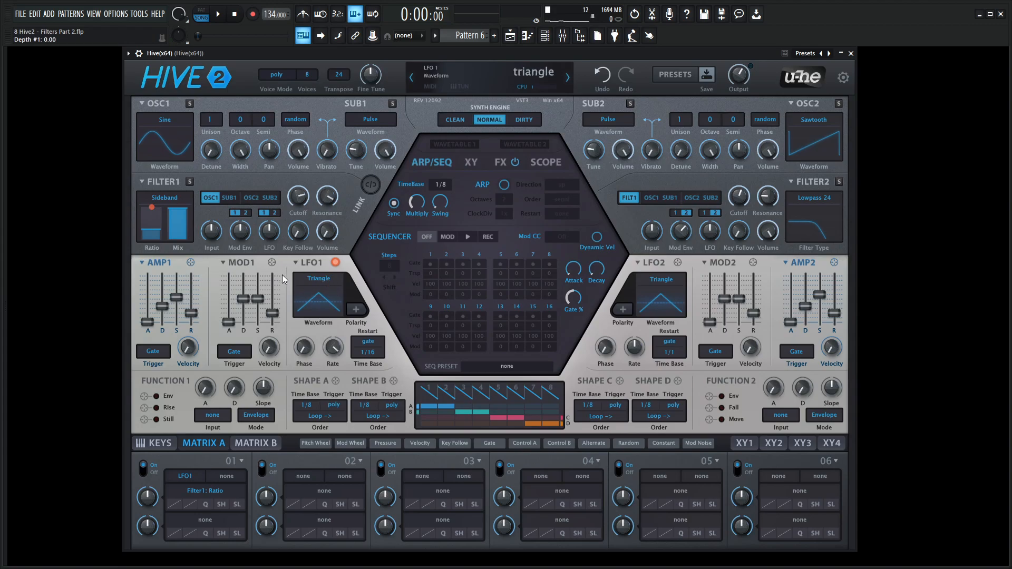
pyautogui.moveTo(275, 262); pyautogui.dragTo(169, 156)
pyautogui.moveTo(257, 299)
pyautogui.mouseDown()
pyautogui.moveTo(258, 322)
pyautogui.moveTo(246, 310)
pyautogui.mouseUp()
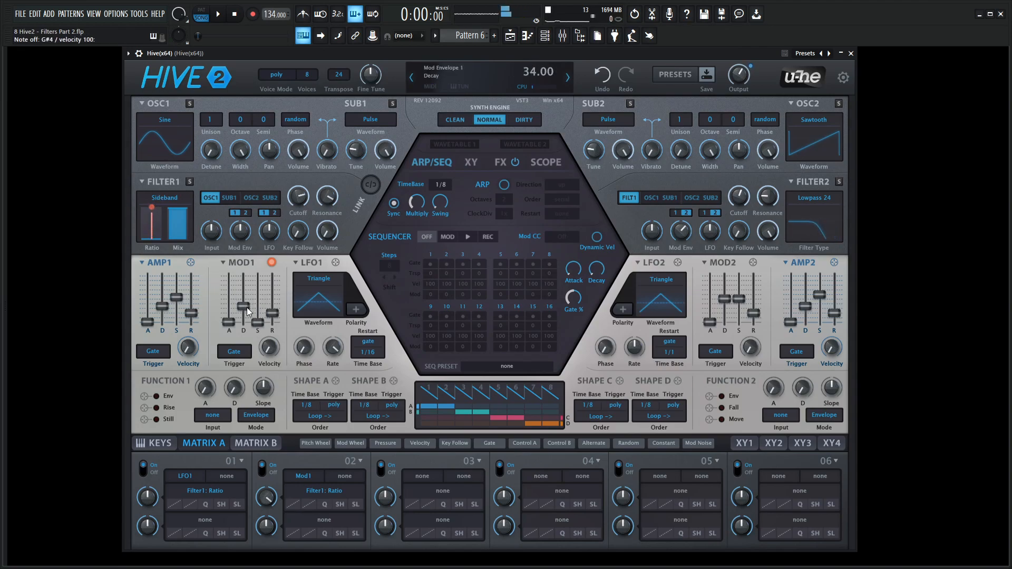
# Raise Filter 1's base ratio, lengthen the Mod 1 decay, and adjust the Mod 1 modulation depth
pyautogui.moveTo(157, 239); pyautogui.dragTo(157, 230)
pyautogui.moveTo(246, 308); pyautogui.dragTo(249, 293)
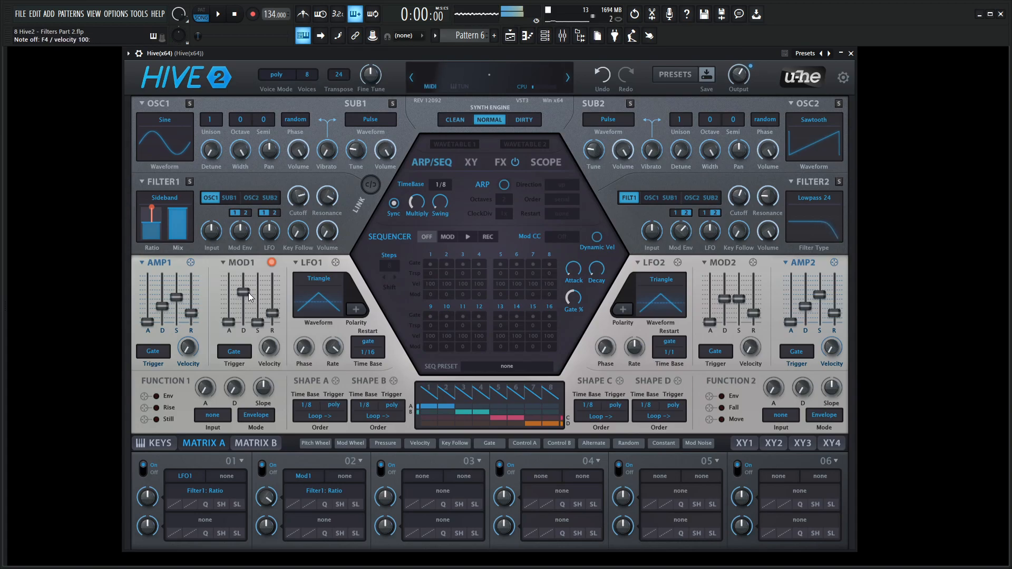
pyautogui.moveTo(272, 505)
pyautogui.mouseDown()
pyautogui.moveTo(266, 488)
pyautogui.moveTo(273, 551)
pyautogui.moveTo(272, 505)
pyautogui.mouseUp()
# Turn the arpeggiator back on and adjust the reverb mix while it plays
pyautogui.click(504, 185)
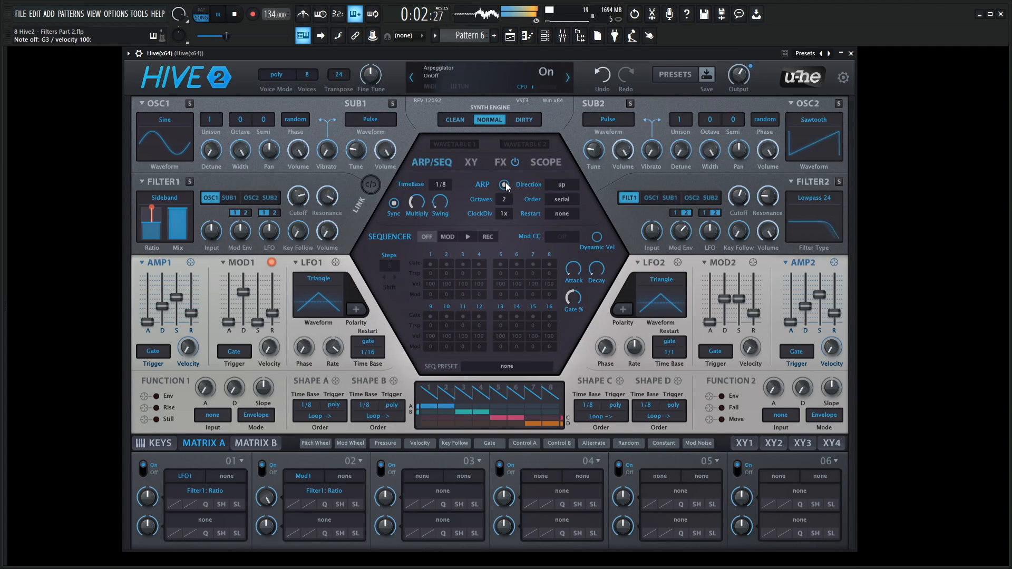
pyautogui.click(501, 163)
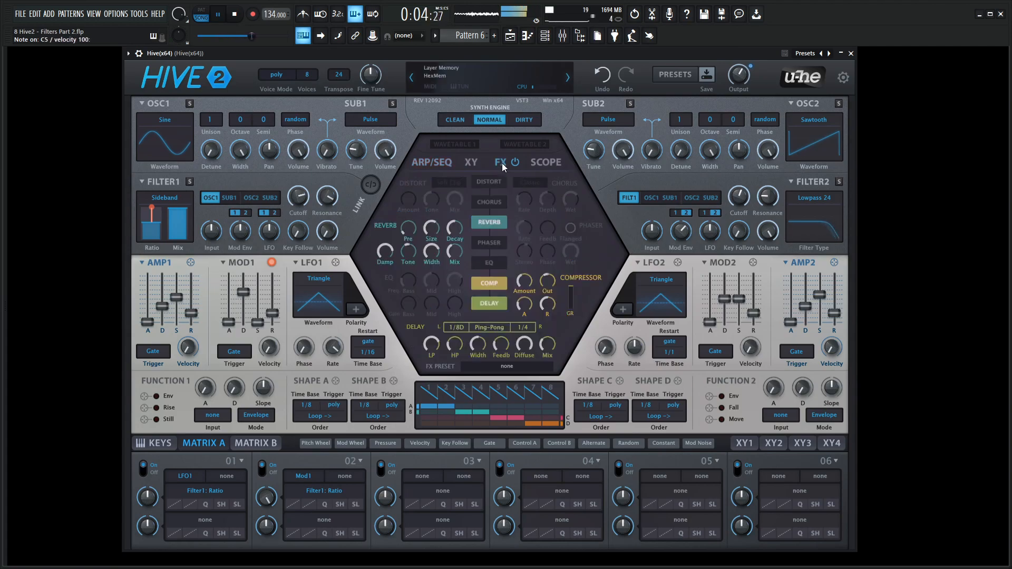
pyautogui.moveTo(460, 254)
pyautogui.mouseDown()
pyautogui.moveTo(459, 245)
pyautogui.moveTo(460, 254)
pyautogui.mouseUp()
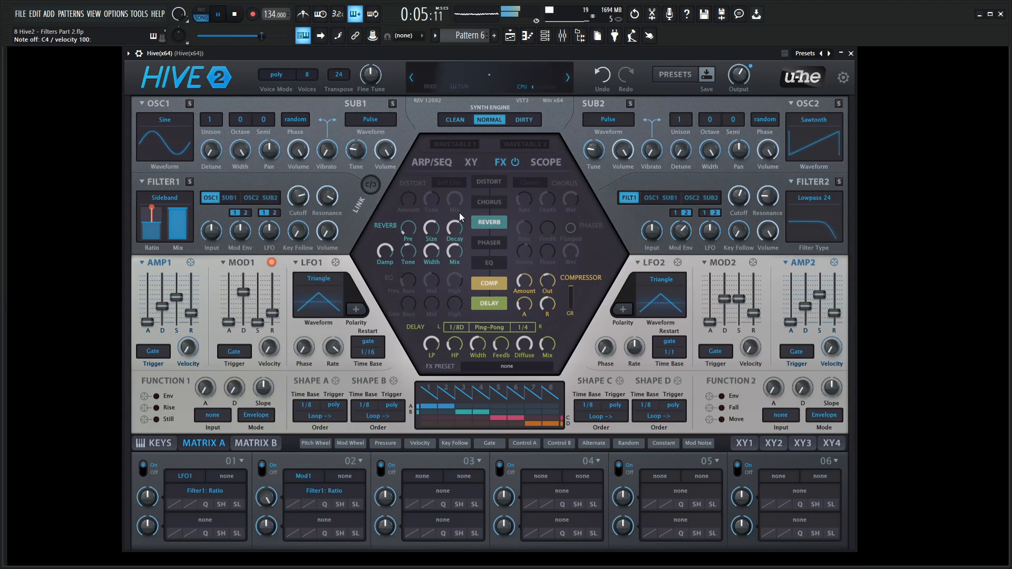
# Set Filter 1's resonance to 90, stop playback, and lower its cutoff
pyautogui.moveTo(300, 198)
pyautogui.mouseDown()
pyautogui.moveTo(301, 186)
pyautogui.moveTo(304, 198)
pyautogui.mouseUp()
pyautogui.press('space')
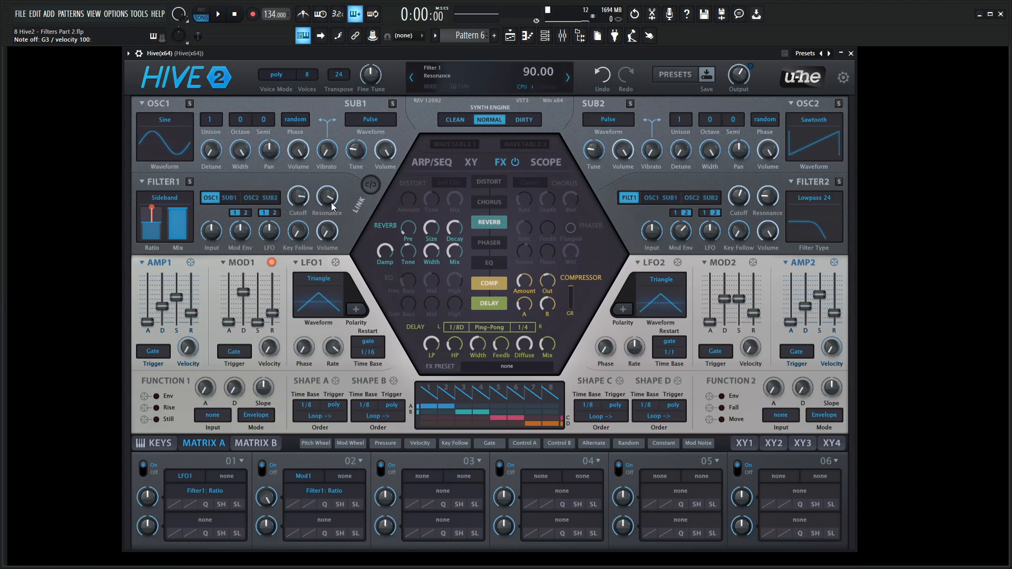
pyautogui.moveTo(299, 197); pyautogui.dragTo(305, 228)
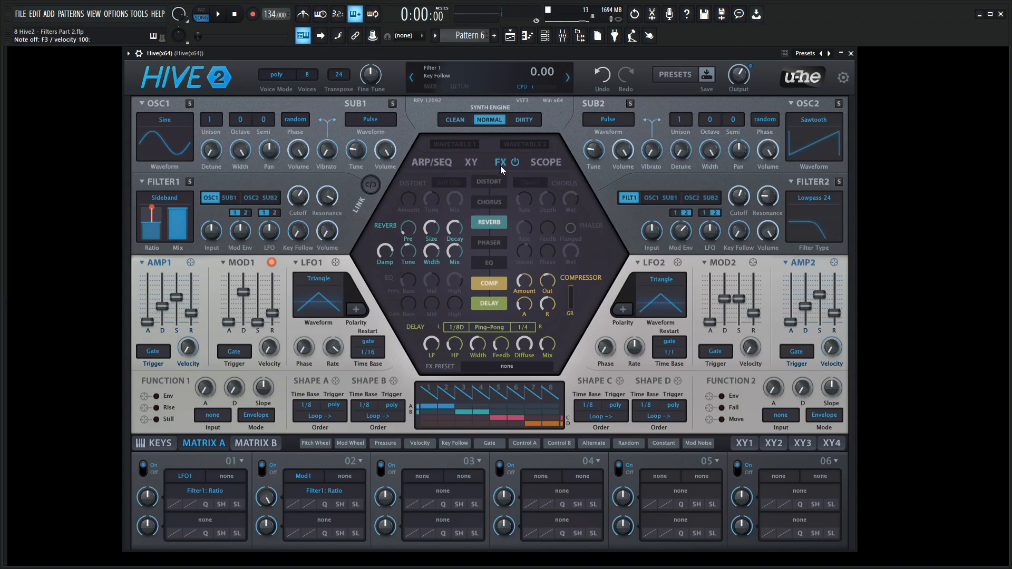
# Turn off the arpeggiator and reset the synth to its initial patch with the transpose at -12
pyautogui.click(447, 160)
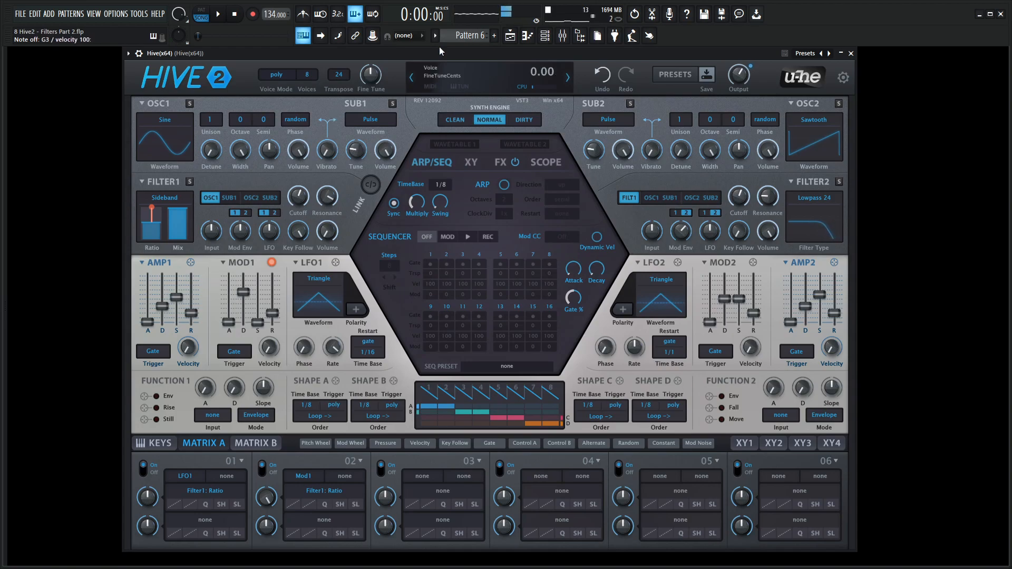
pyautogui.click(467, 83)
pyautogui.click(473, 82)
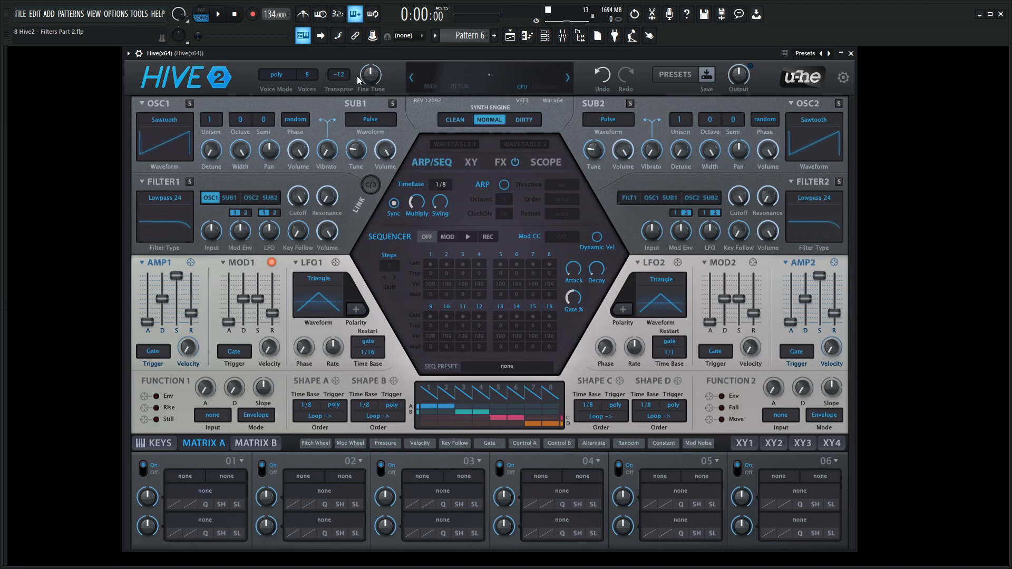
# Set Filter 1 to the Sideband type, raise its ratio, mix and resonance, and set the cutoff to 76
pyautogui.click(172, 199)
pyautogui.click(204, 330)
pyautogui.click(173, 199)
pyautogui.click(228, 324)
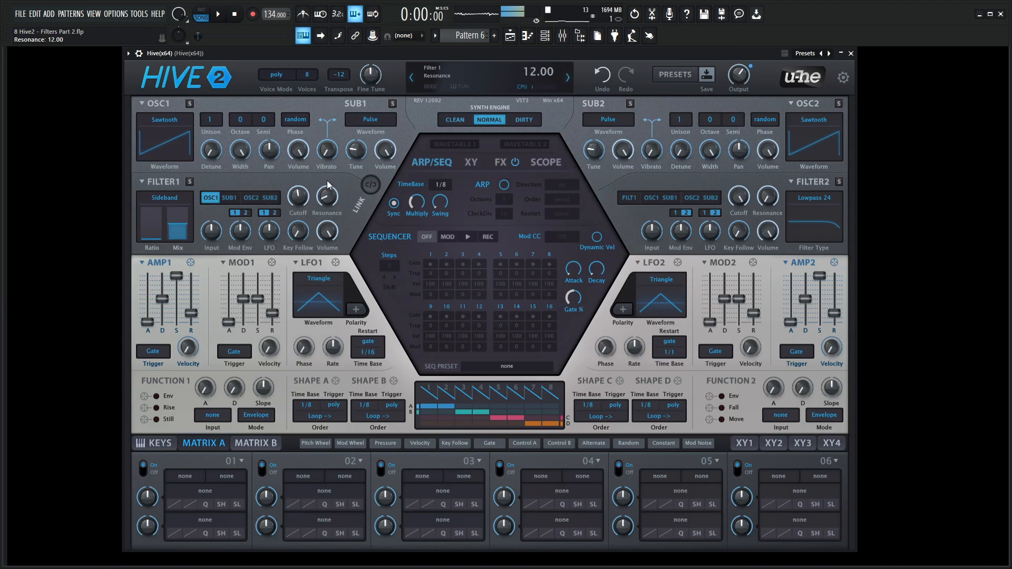
pyautogui.moveTo(154, 236); pyautogui.dragTo(186, 211)
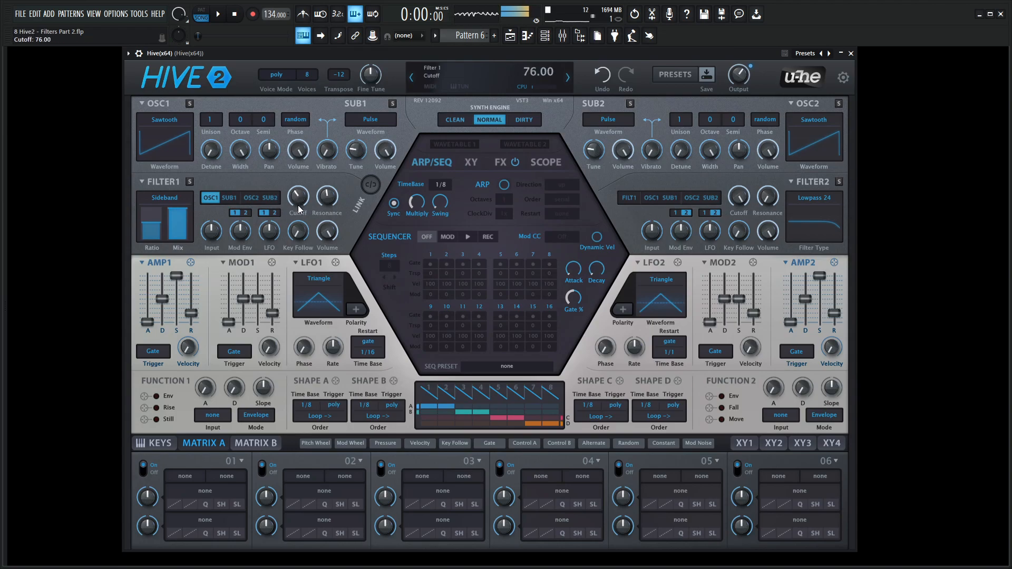
# Lower Filter 1's cutoff to 49 and fine-tune it while auditioning the Sideband sound
pyautogui.moveTo(302, 228); pyautogui.dragTo(300, 208)
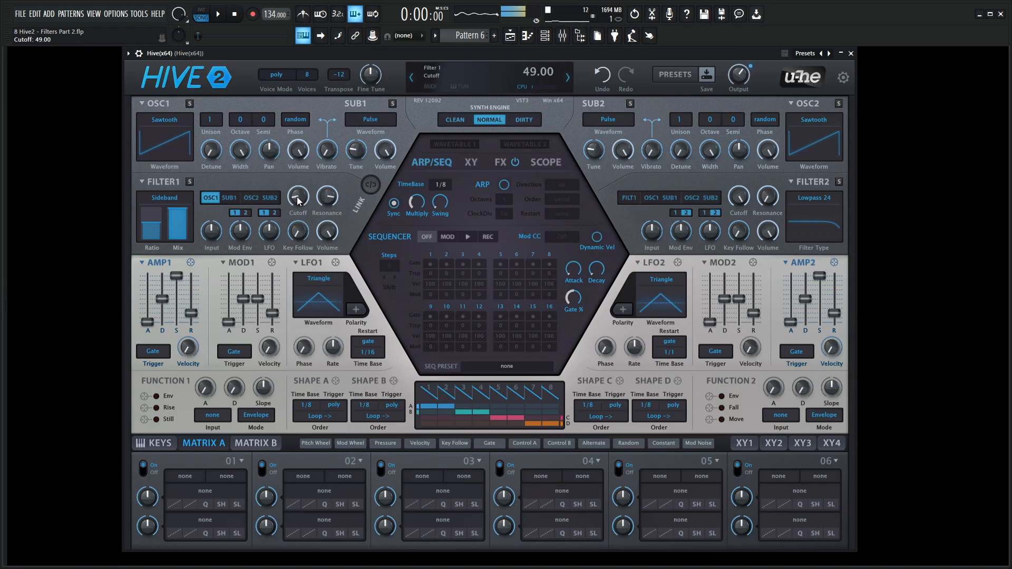
pyautogui.moveTo(299, 202); pyautogui.dragTo(298, 198)
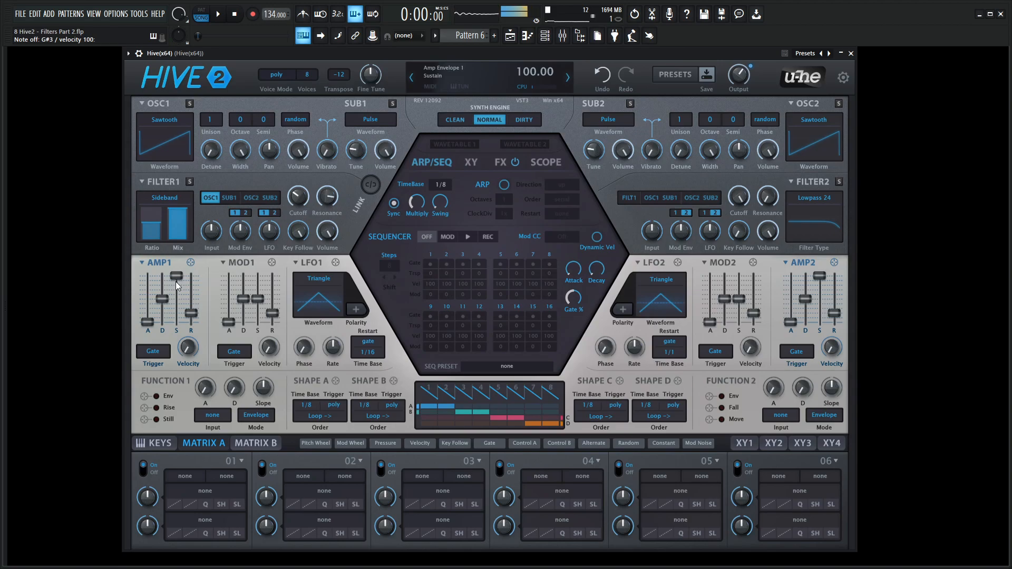
# Enable the reverb effect and set its decay to 77, damp to 80 and size to 100
pyautogui.click(499, 163)
pyautogui.click(489, 220)
pyautogui.moveTo(454, 249); pyautogui.dragTo(463, 206)
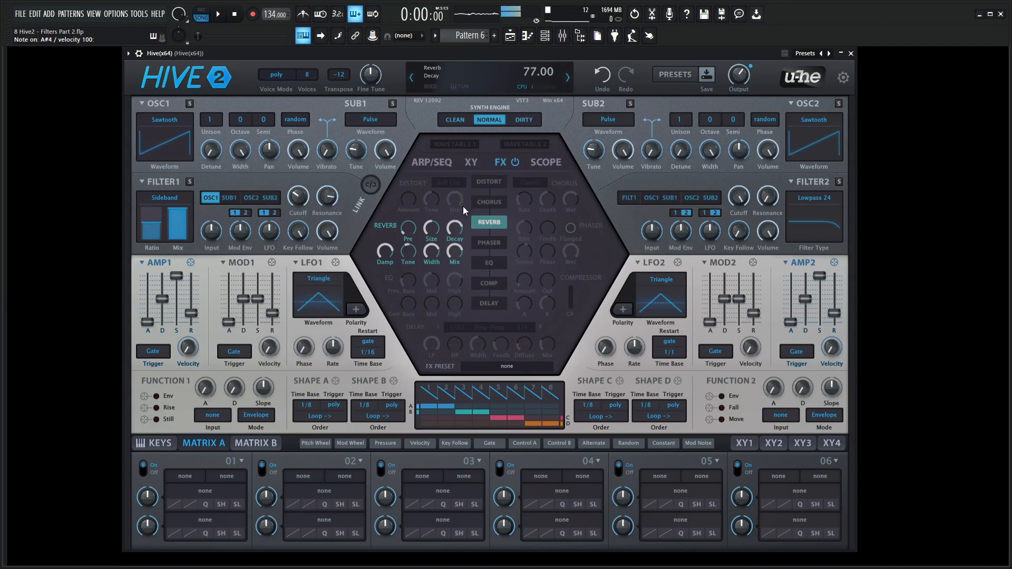
pyautogui.moveTo(385, 252); pyautogui.dragTo(313, 250)
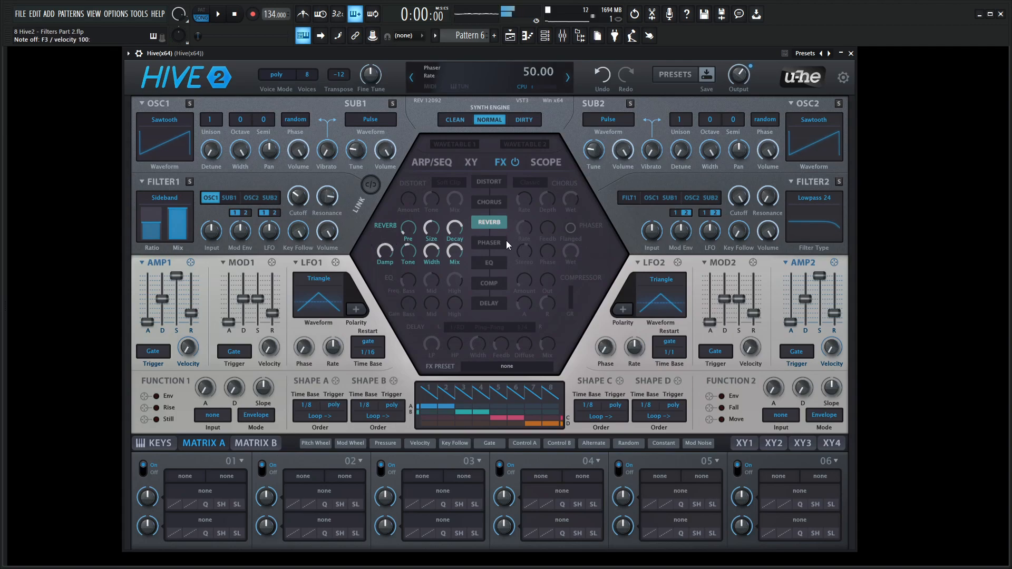
pyautogui.moveTo(404, 249); pyautogui.dragTo(435, 225)
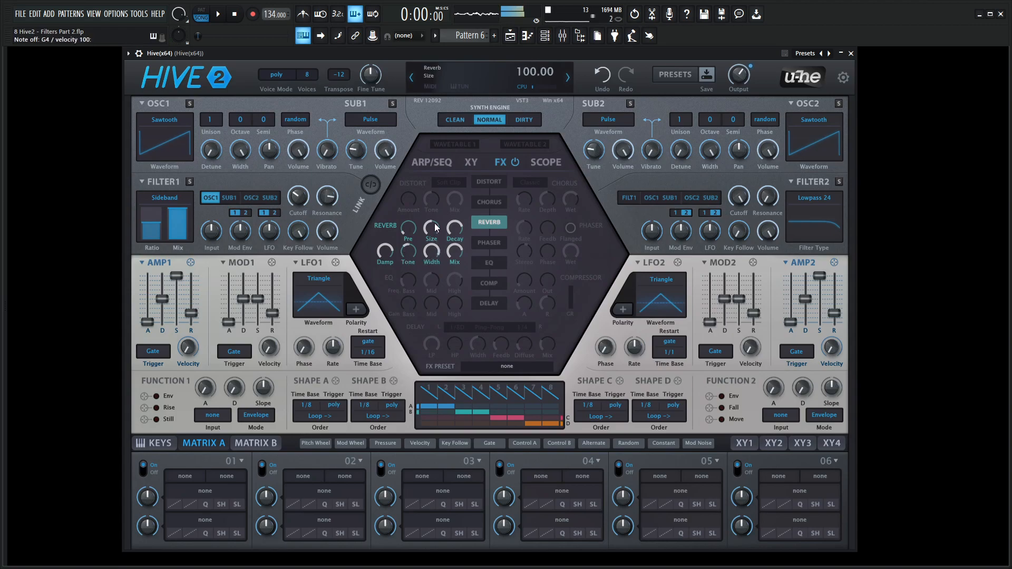
# Raise Filter 1's resonance to 95 and sweep its cutoff up past 85
pyautogui.moveTo(335, 199); pyautogui.dragTo(305, 193)
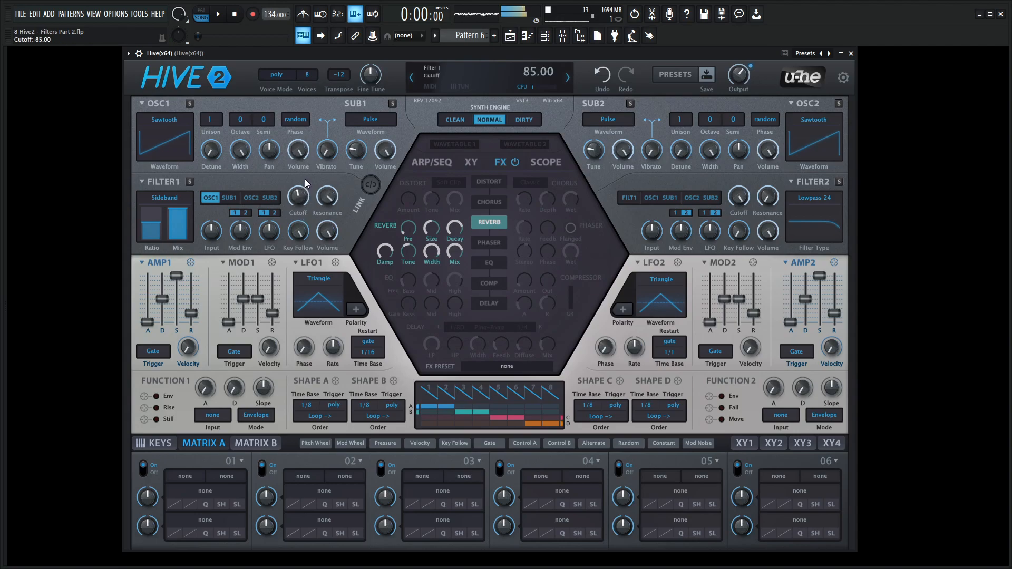
pyautogui.moveTo(313, 158)
pyautogui.mouseDown()
pyautogui.moveTo(315, 134)
pyautogui.moveTo(315, 159)
pyautogui.mouseUp()
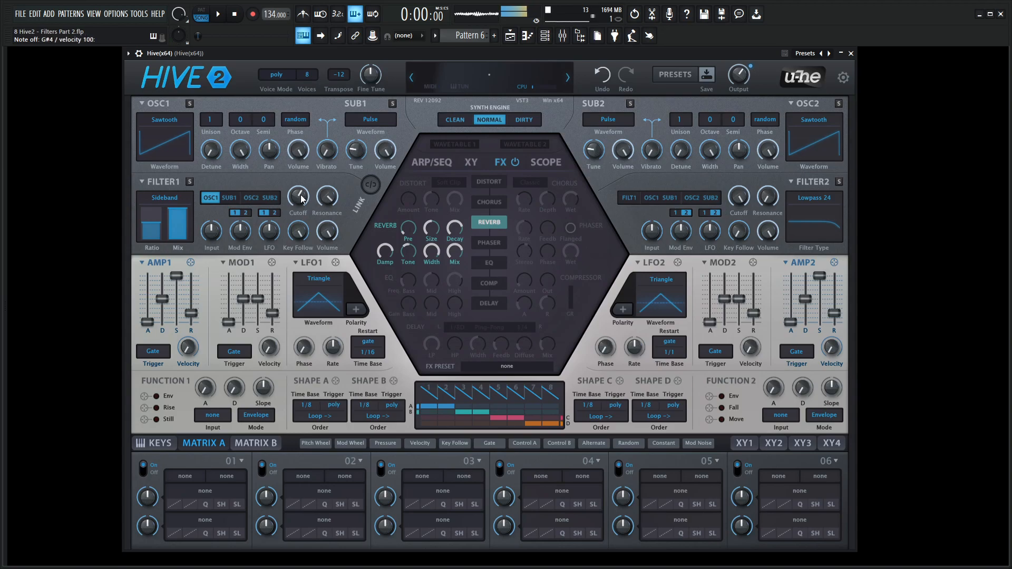
# Shape Amp Envelope 1 into a pluck with zero sustain and decay 27, and run the arpeggiator at a 1/16 time base
pyautogui.moveTo(176, 275); pyautogui.dragTo(162, 305)
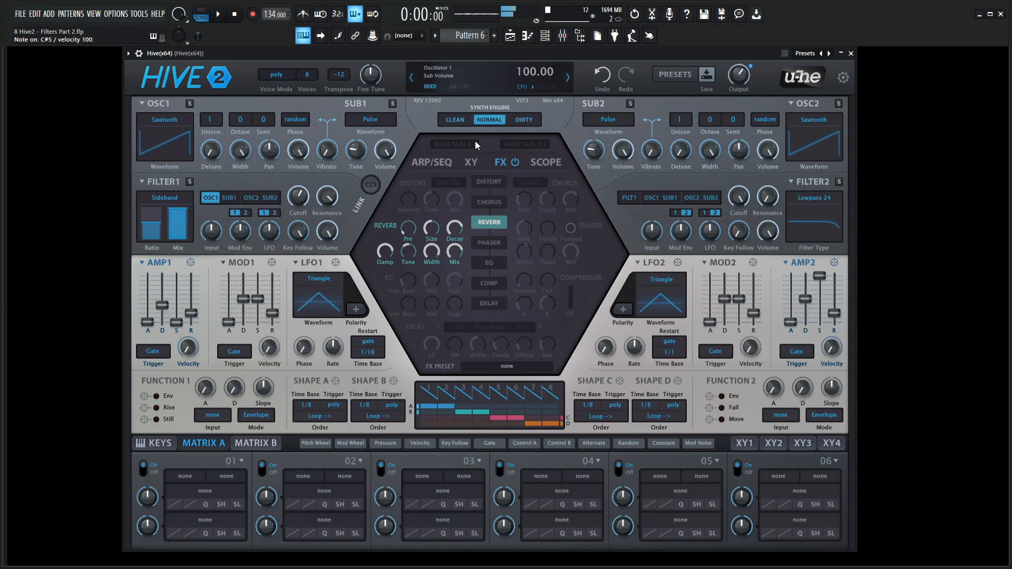
pyautogui.click(432, 161)
pyautogui.click(505, 185)
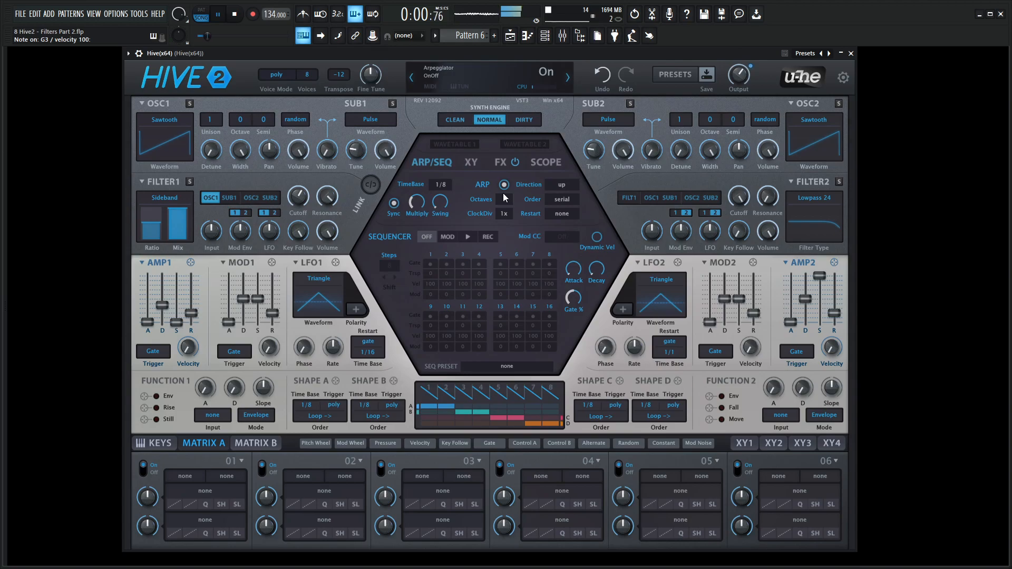
pyautogui.scroll(1, 440, 187)
pyautogui.scroll(-2, 440, 187)
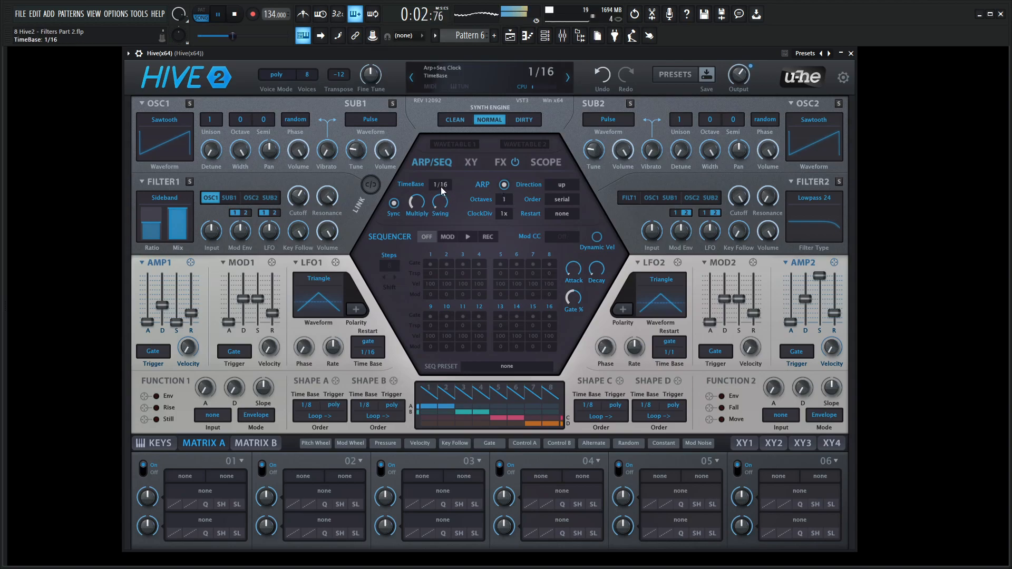
pyautogui.moveTo(162, 305); pyautogui.dragTo(162, 309)
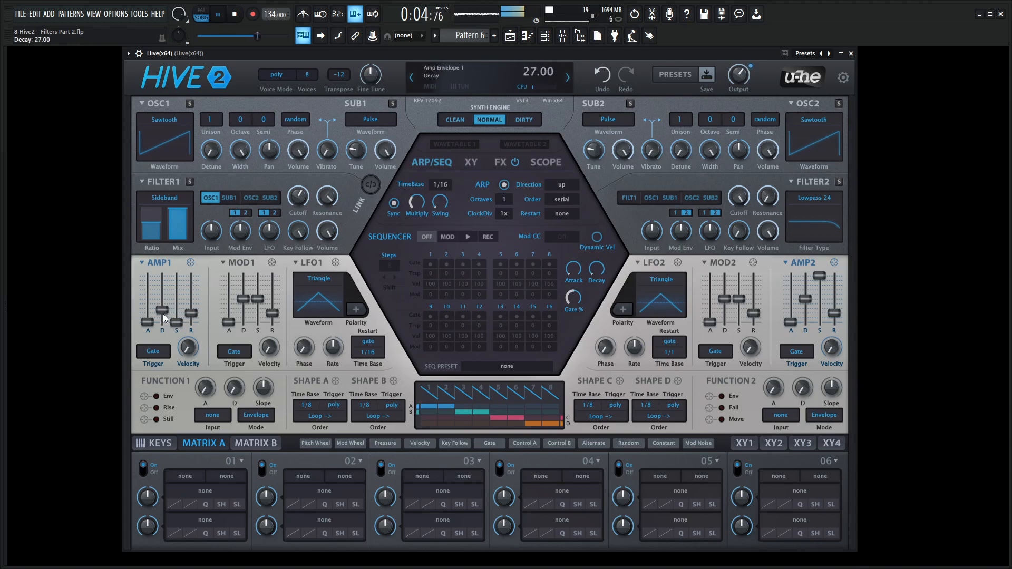
# Set the reverb's dry/wet mix to about 41 and Amp Envelope 1's decay to 32
pyautogui.click(500, 162)
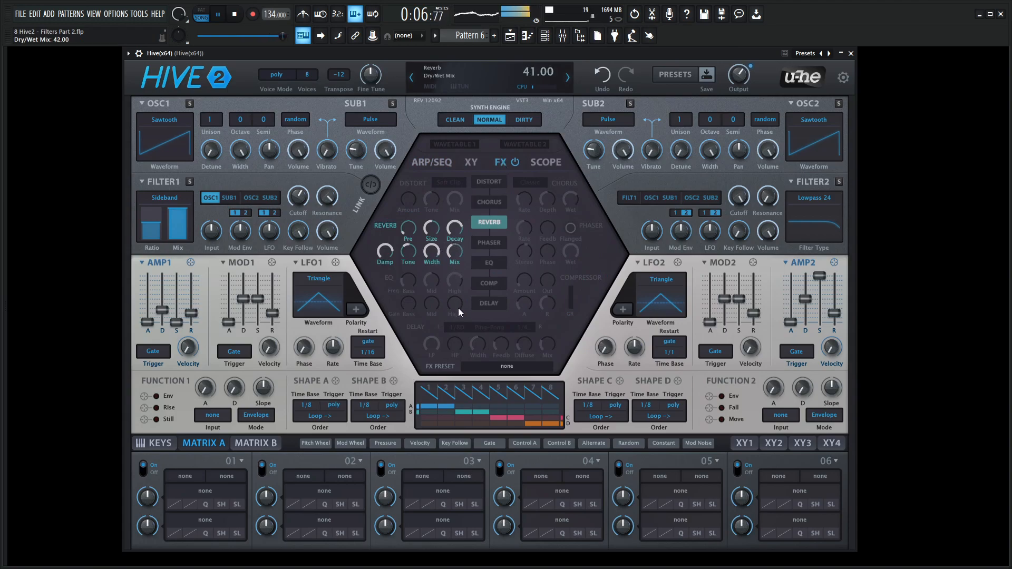
pyautogui.moveTo(163, 310); pyautogui.dragTo(168, 306)
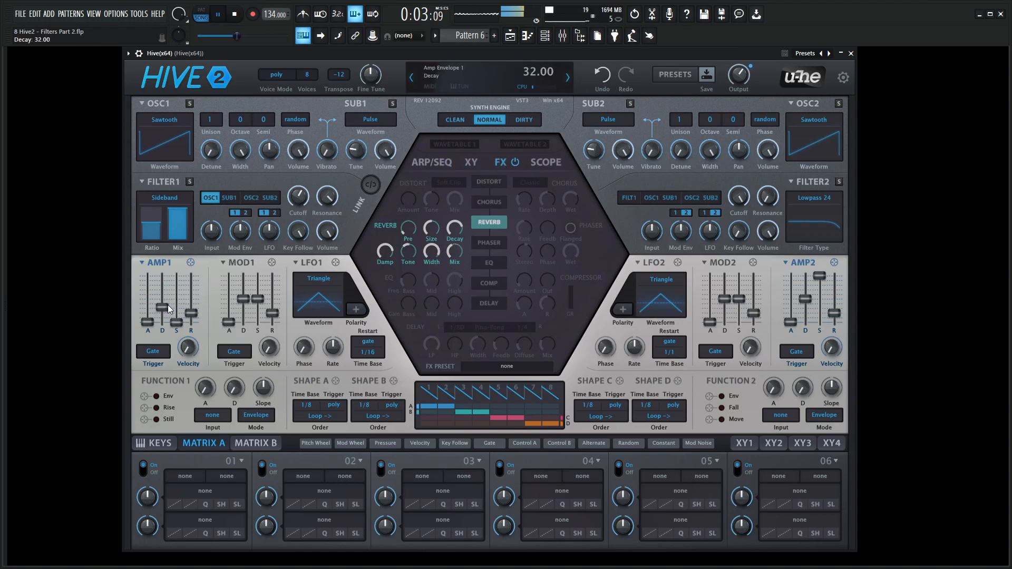
# Enable the chorus with wet at 66, switch its type to Ensemble, adjust its depth, and stop playback
pyautogui.click(489, 202)
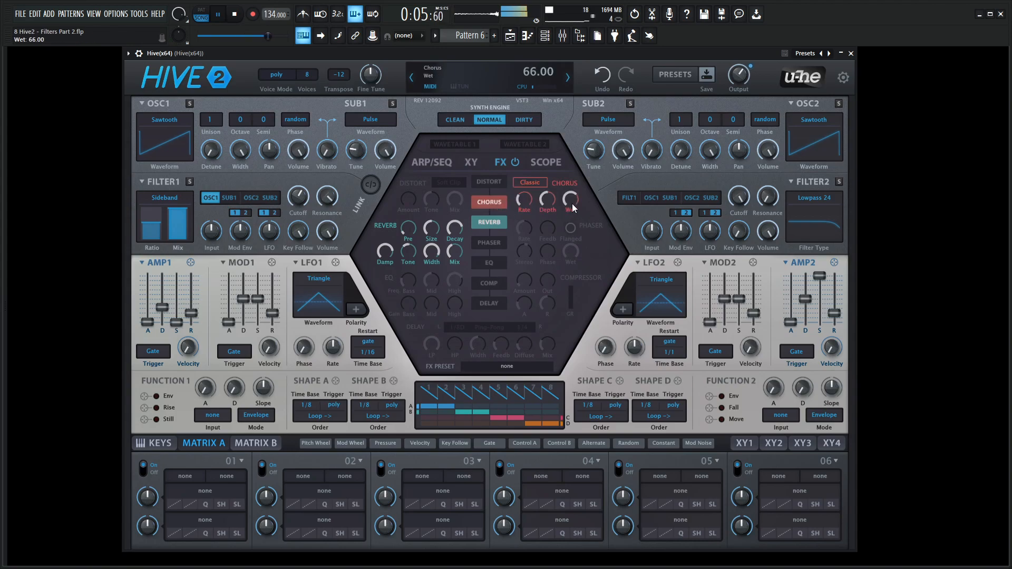
pyautogui.click(537, 183)
pyautogui.moveTo(548, 196); pyautogui.dragTo(553, 188)
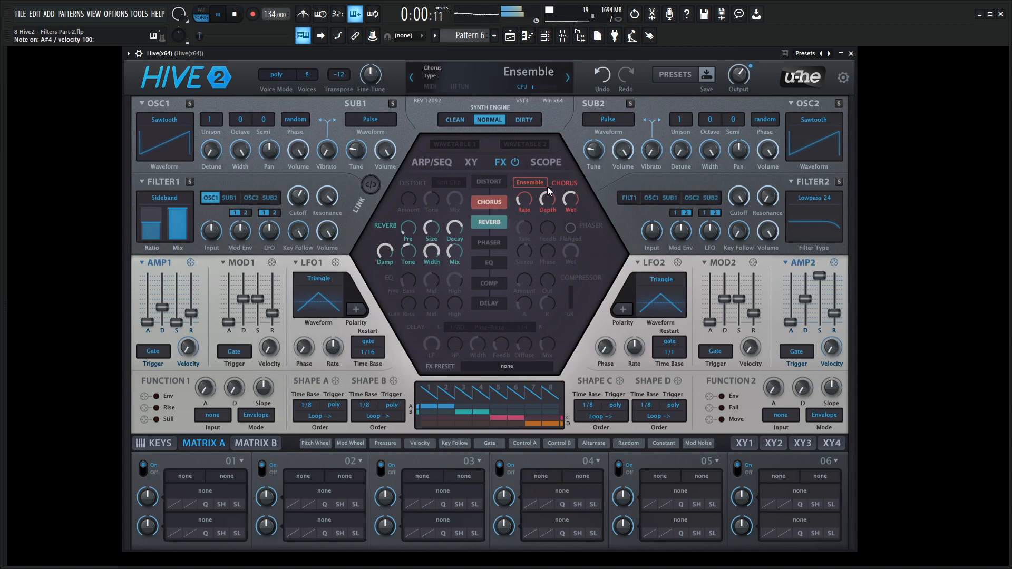
pyautogui.press('space')
# Feed Filter 1 into Filter 2 with envelope depth 31, and copy Amp Envelope 1's settings to Amp Envelope 2
pyautogui.moveTo(451, 232)
pyautogui.click(629, 198)
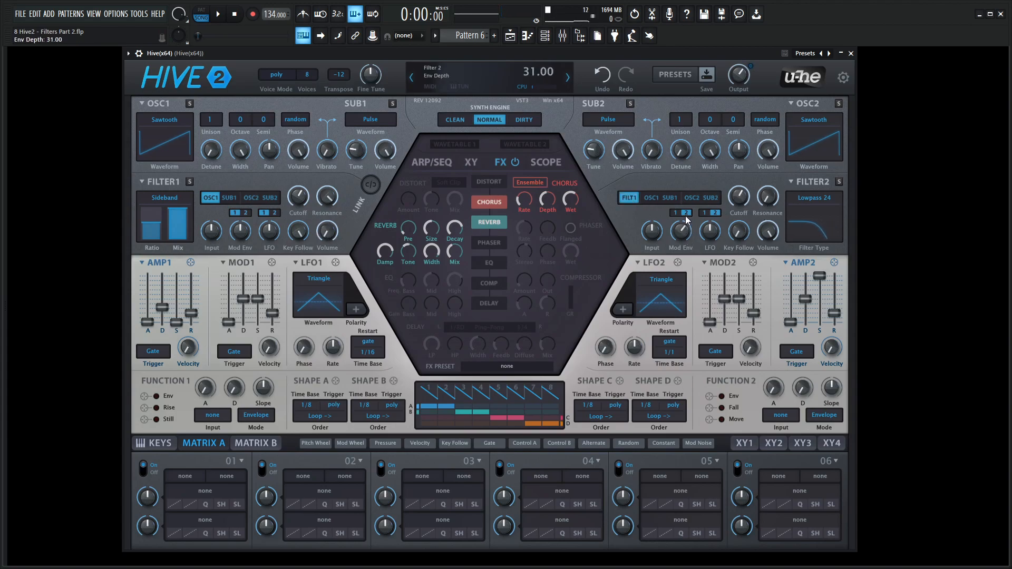
pyautogui.click(142, 263)
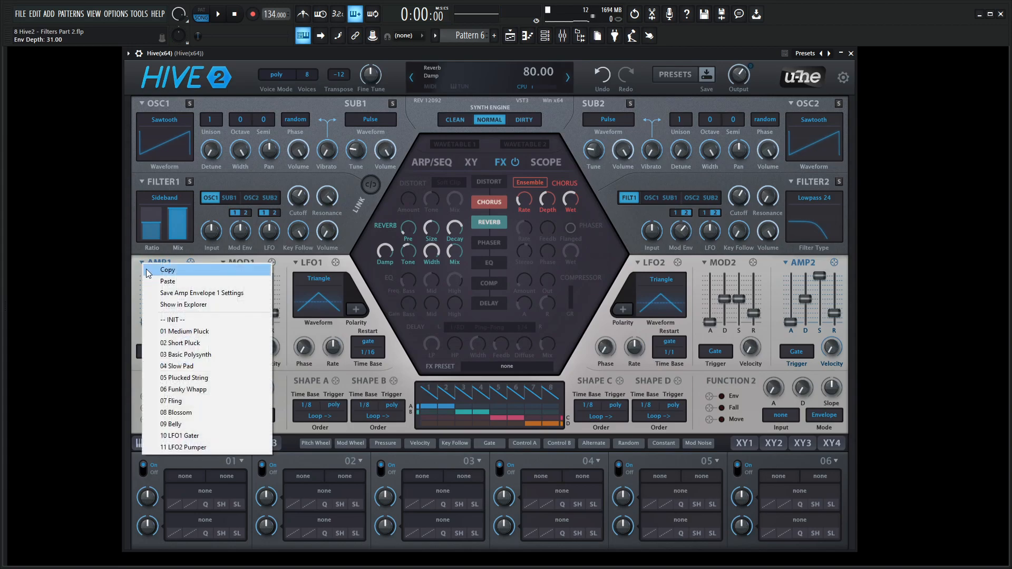
pyautogui.click(191, 273)
pyautogui.click(785, 262)
pyautogui.click(820, 279)
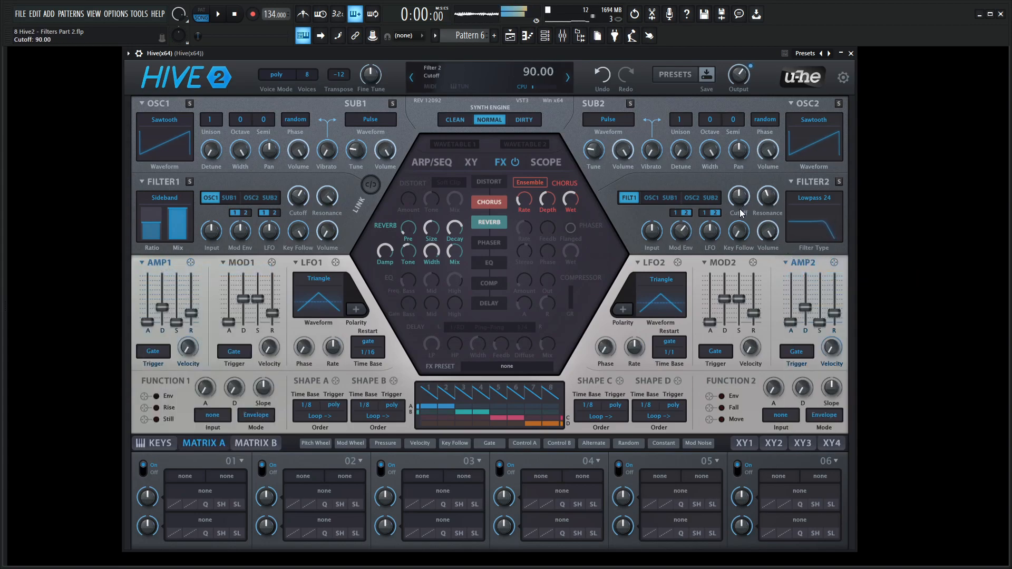
# During playback, tune Filter 2's cutoff, resonance and envelope depth, and set Mod Envelope 2's decay to 34 with zero sustain
pyautogui.moveTo(687, 241); pyautogui.dragTo(700, 231)
pyautogui.press('space')
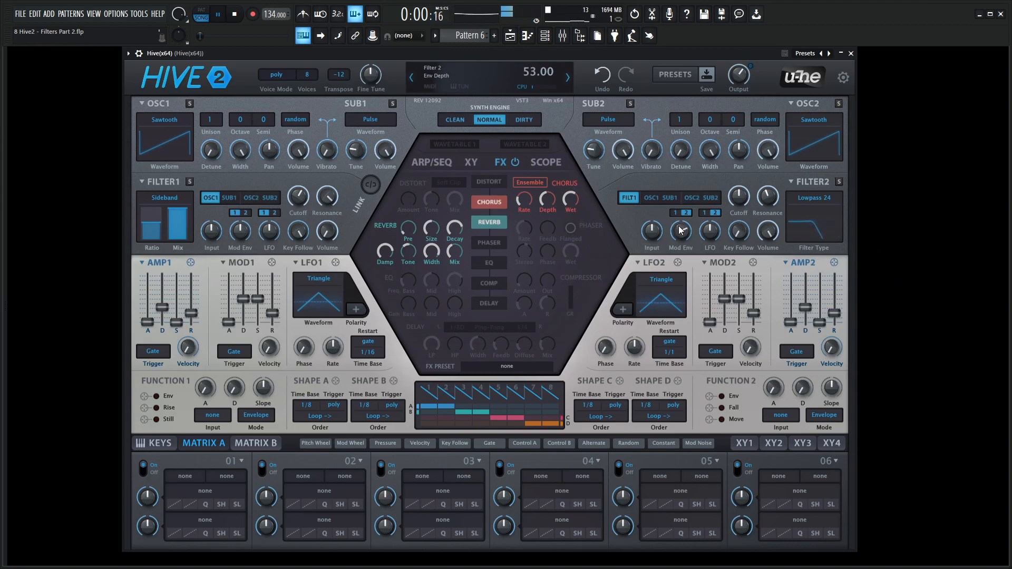
pyautogui.moveTo(768, 191); pyautogui.dragTo(750, 232)
pyautogui.moveTo(688, 238); pyautogui.dragTo(688, 227)
pyautogui.moveTo(740, 301)
pyautogui.mouseDown()
pyautogui.moveTo(741, 326)
pyautogui.moveTo(730, 313)
pyautogui.mouseUp()
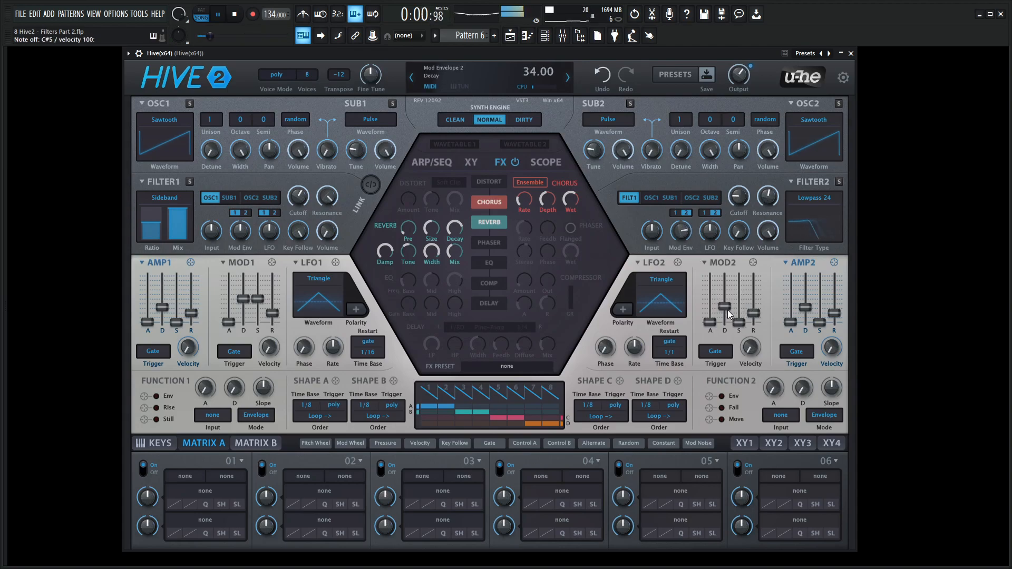
pyautogui.moveTo(738, 196); pyautogui.dragTo(740, 189)
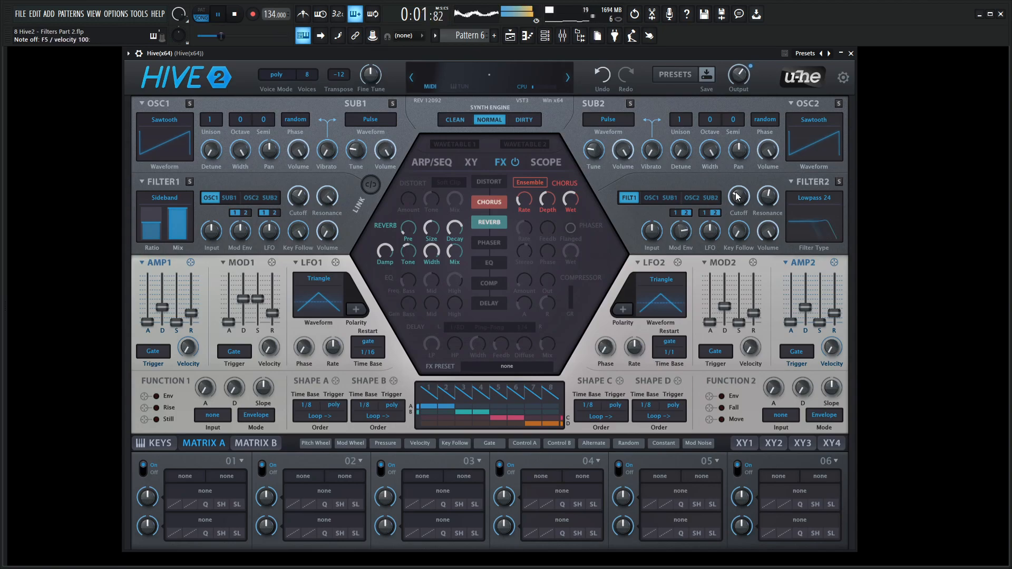
pyautogui.press('space')
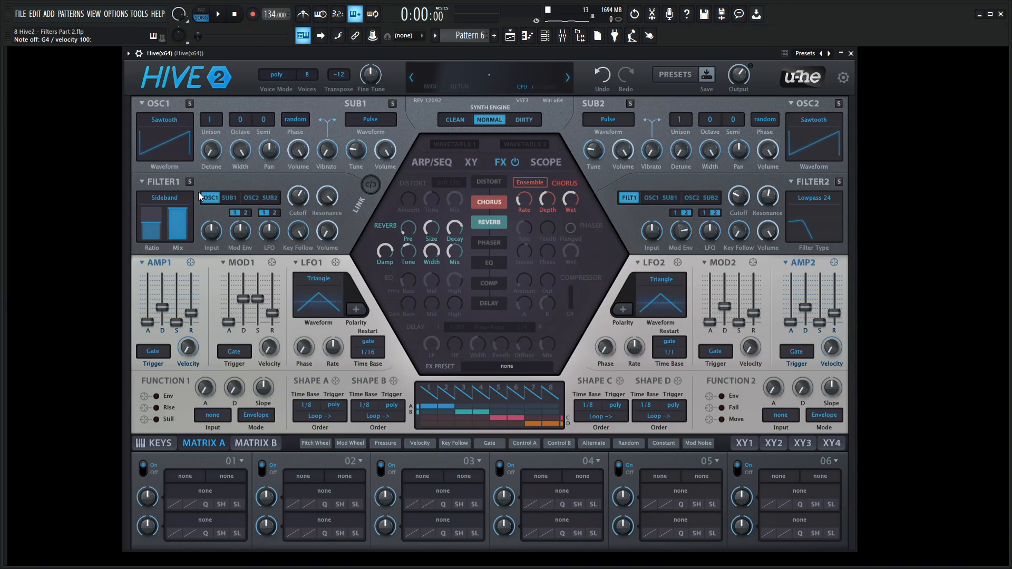
# Review the list of filter types available for Filter 1, keeping Sideband selected
pyautogui.click(176, 201)
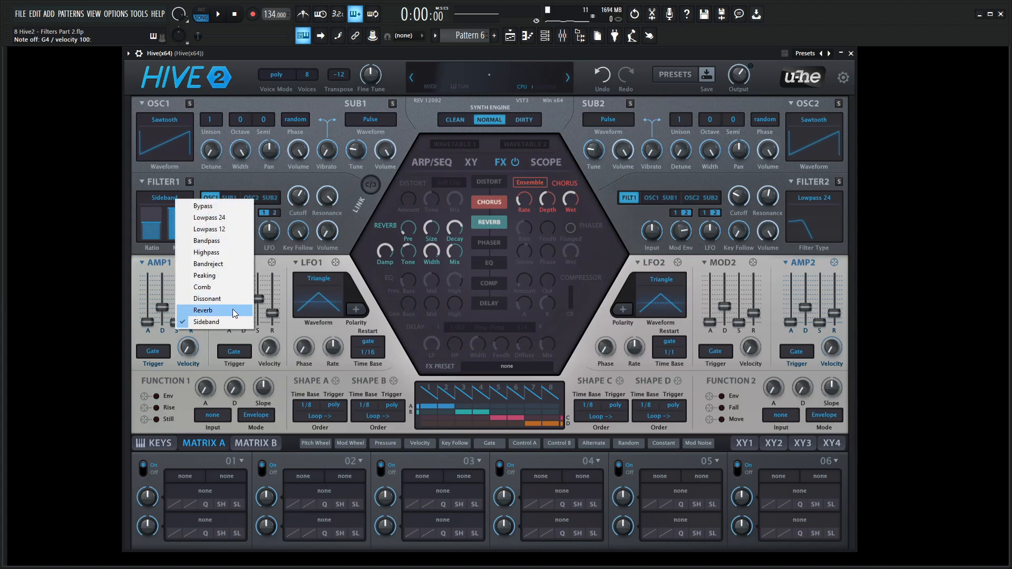
pyautogui.click(347, 220)
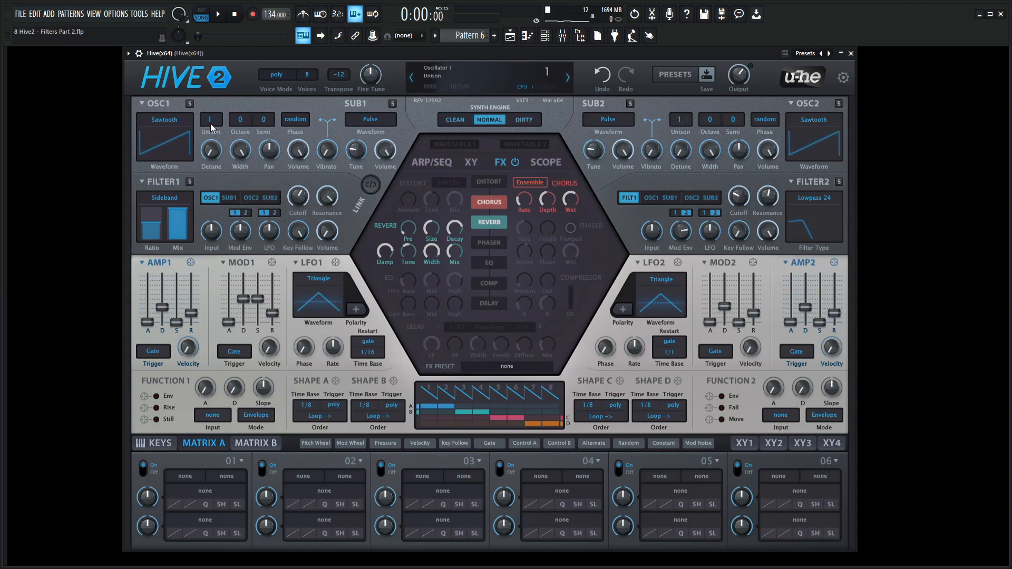
pyautogui.click(163, 199)
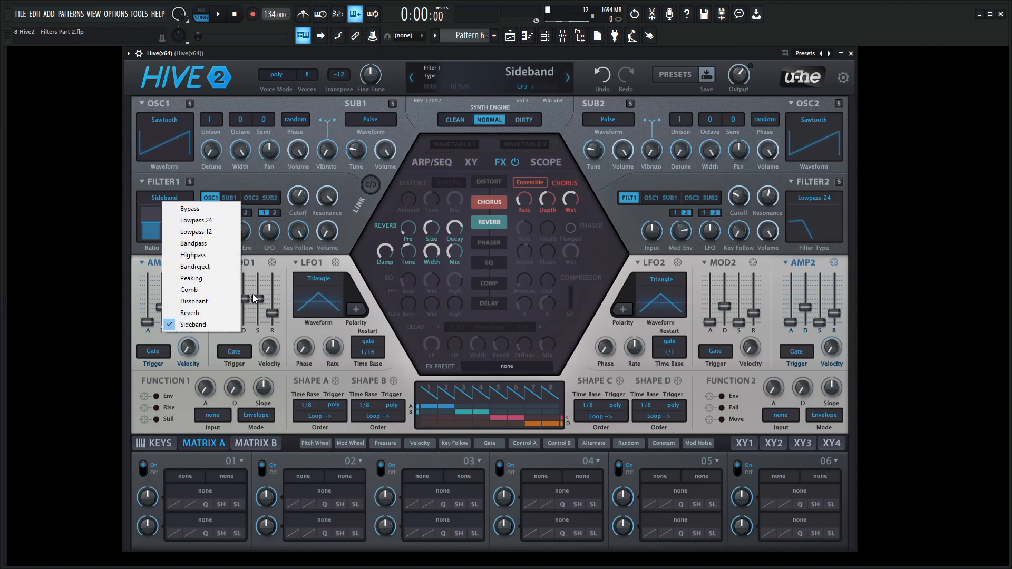
pyautogui.click(357, 214)
# Set Filter 1's resonance to 100
pyautogui.moveTo(332, 200)
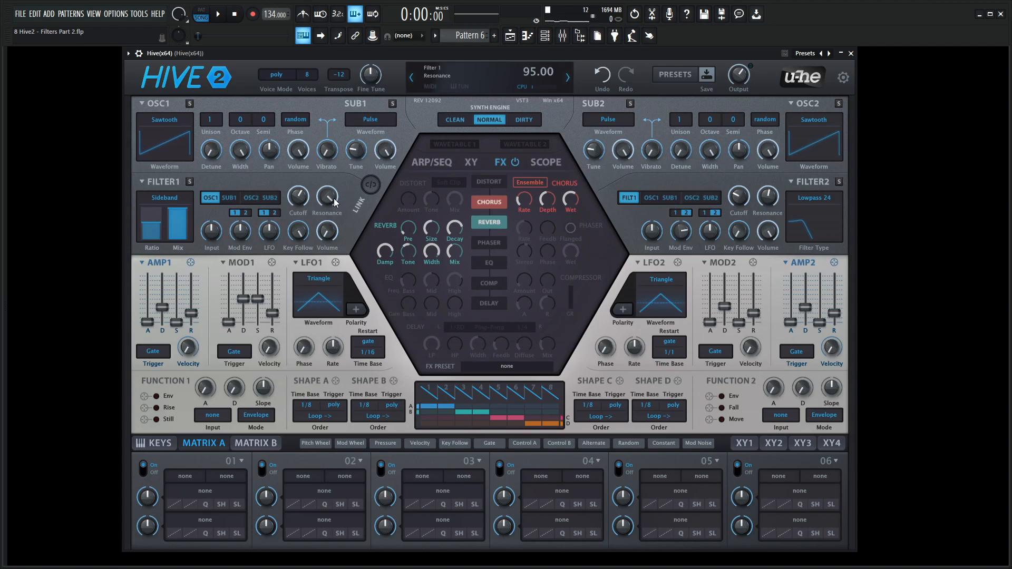
pyautogui.moveTo(323, 198); pyautogui.dragTo(340, 210)
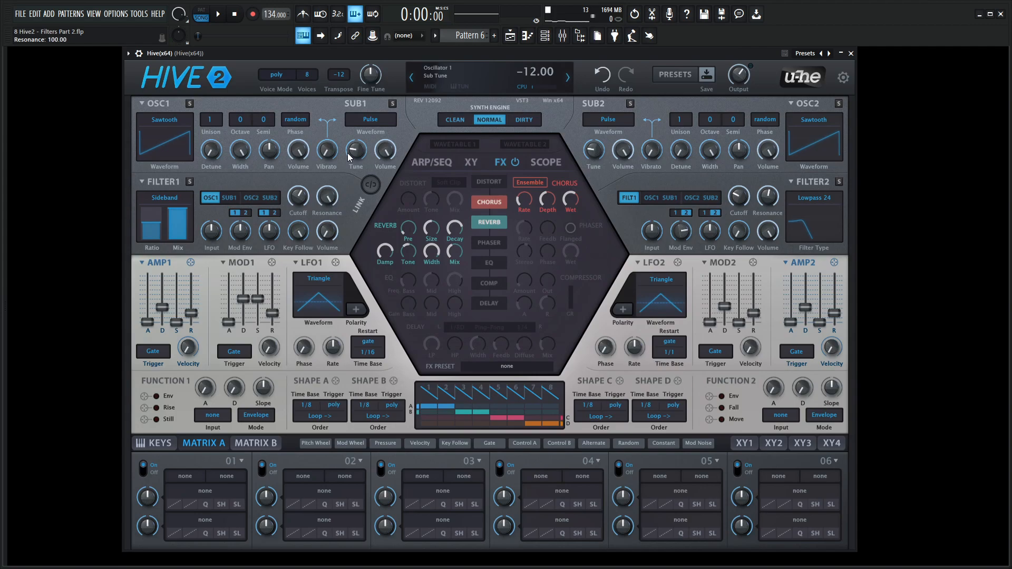